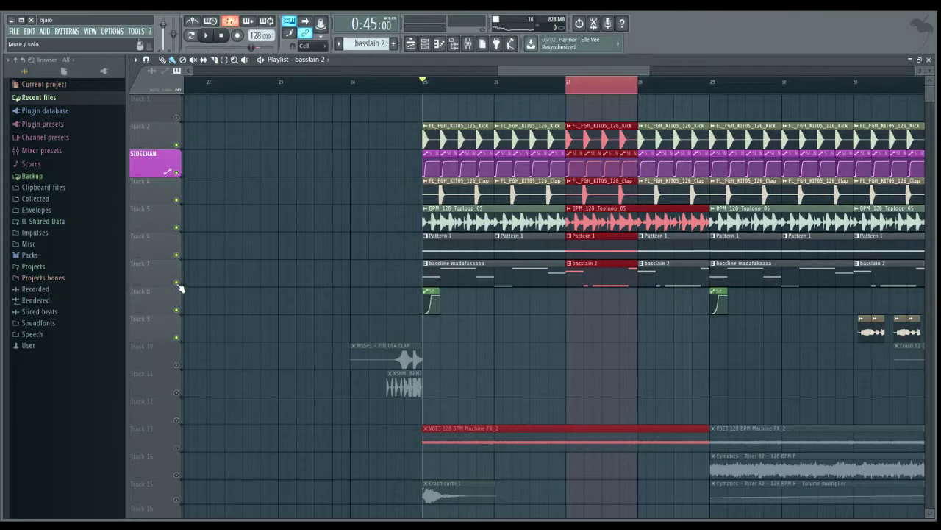
Mute Tracks 6 and 7 and play the arrangement from bar 25 without the bass parts.
left_click(176, 255)
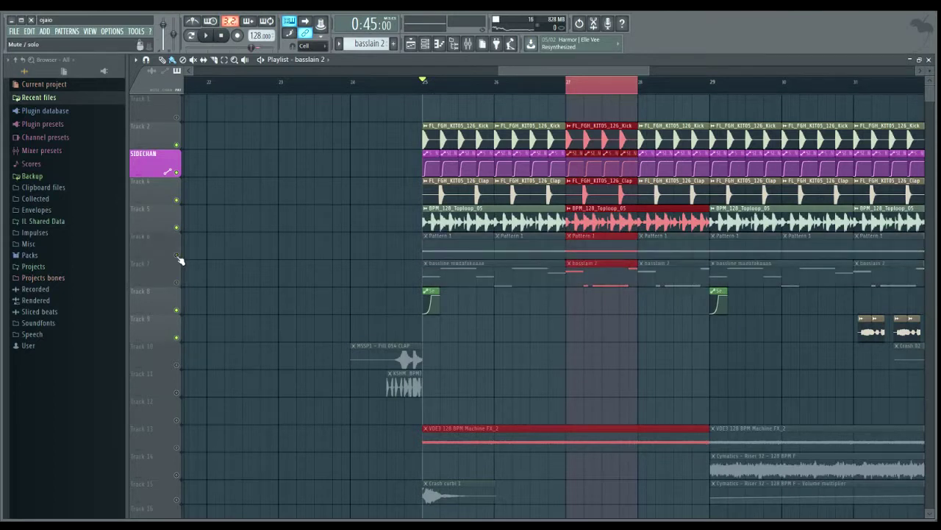
left_click(427, 90)
key("space")
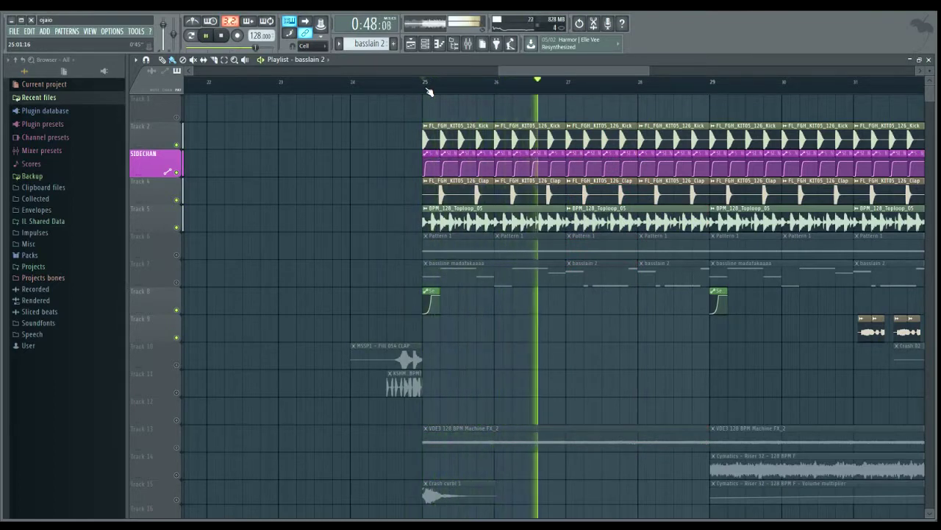
scroll(428, 91, "down", 3)
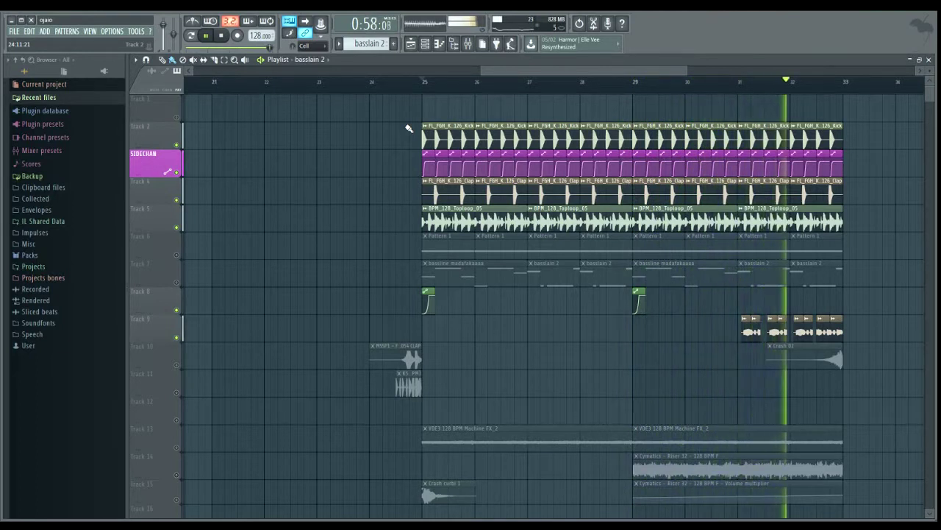
key("space")
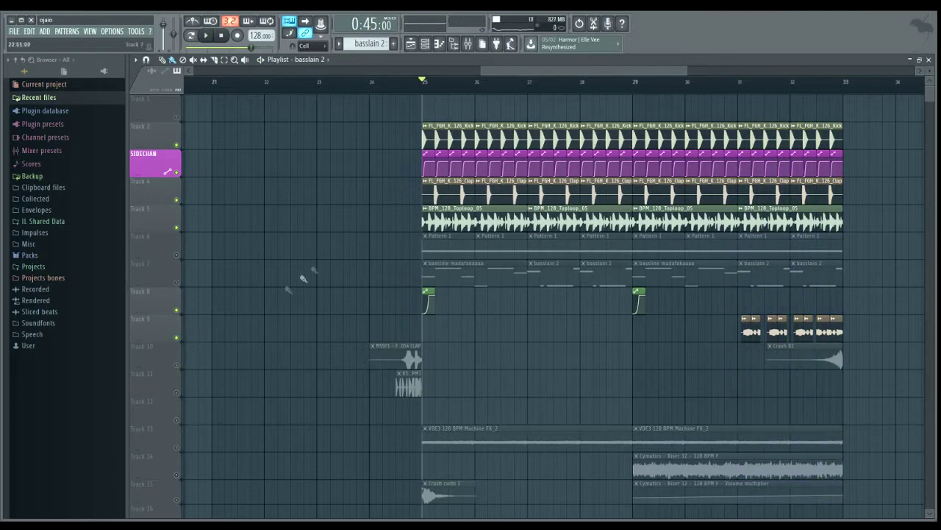
Solo Track 7 and play its basslain 2 clip looped over bar 27.
right_click(177, 283)
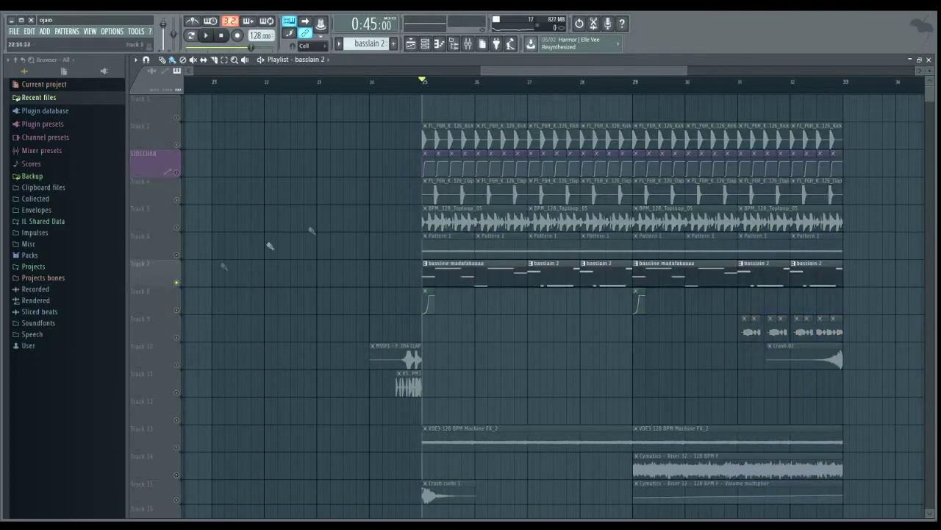
scroll(423, 96, "up", 4)
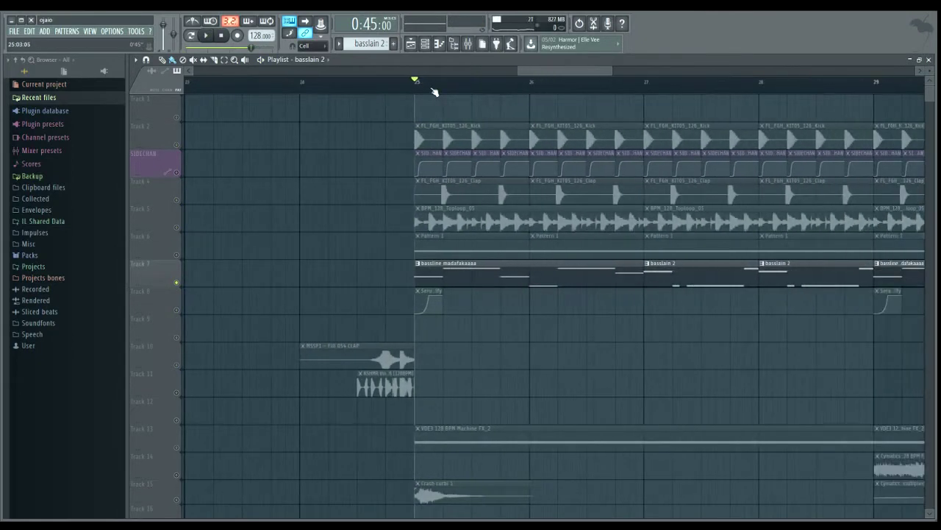
left_click_drag(656, 89, 757, 118)
key("space")
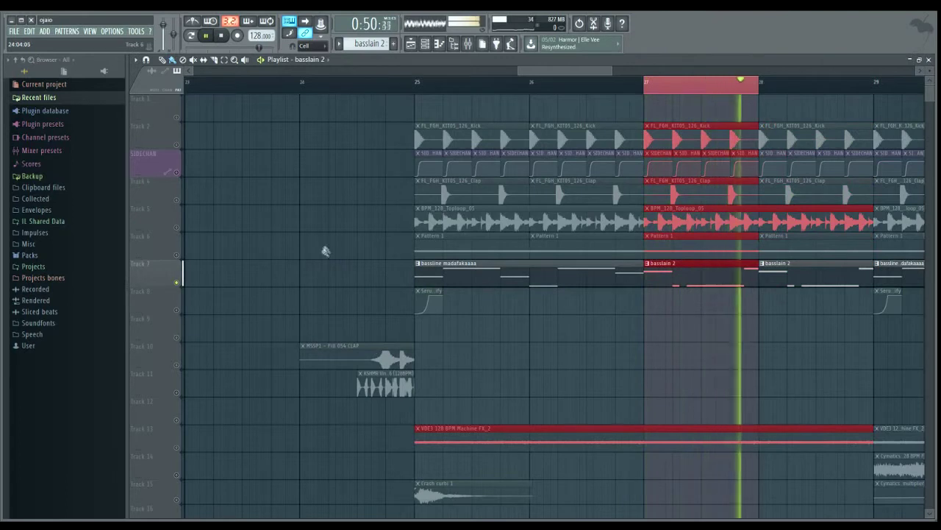
Unmute Tracks 6, 2, 4 and 8 and play bar 27 again with the bassline.
left_click(176, 255)
key("space")
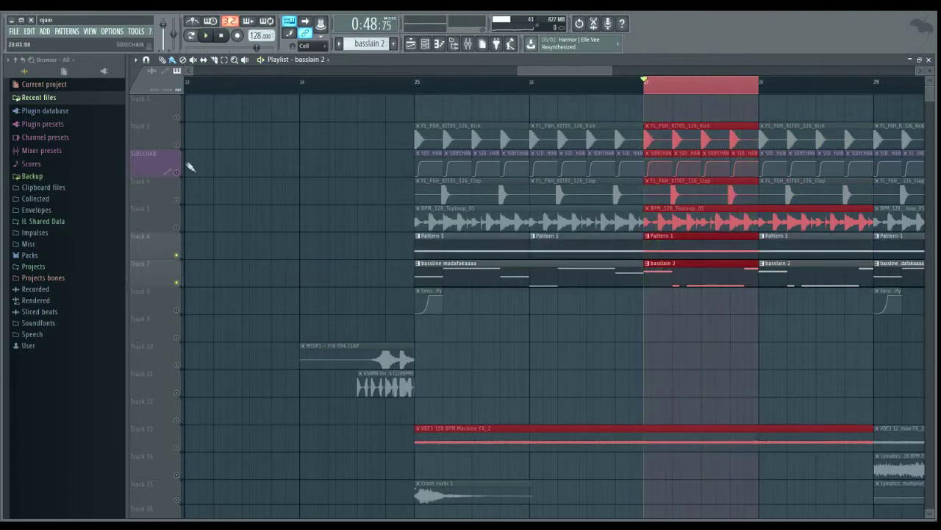
left_click(177, 145)
left_click(177, 200)
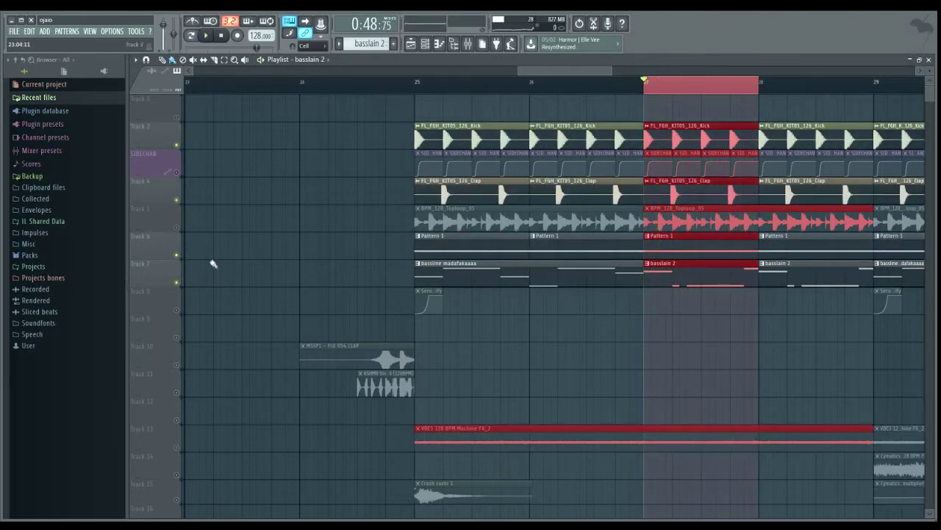
left_click(177, 309)
key("space")
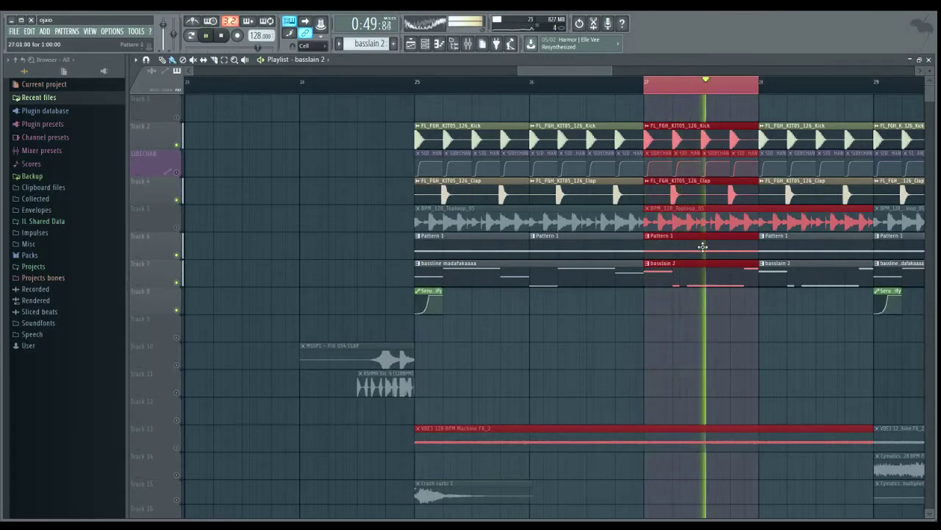
Narrow the loop to the last half beat of bar 27 and play it.
scroll(753, 91, "up", 3)
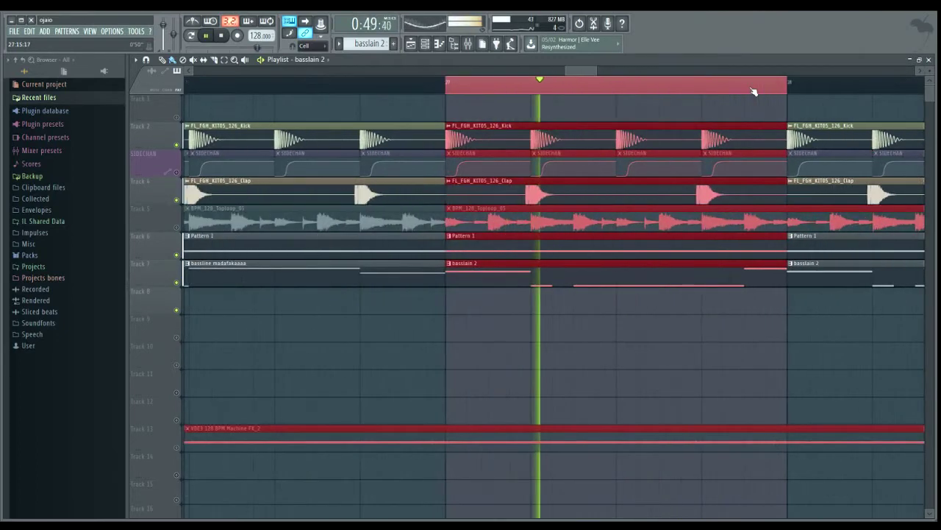
key("space")
left_click(750, 90)
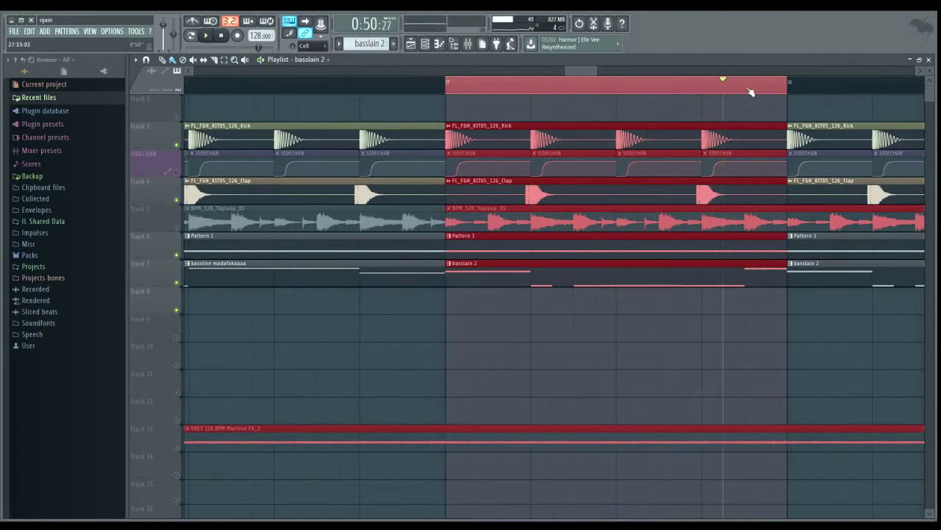
left_click_drag(745, 87, 757, 88)
key("space")
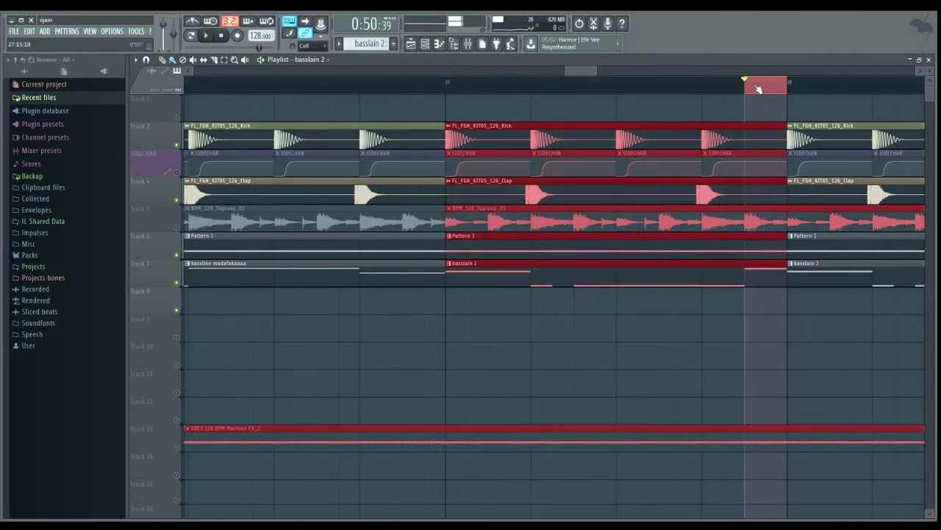
Open the Serum_x64 #4 instrument from the channel rack and move its window clear of the channel names.
left_click(468, 43)
left_click(425, 45)
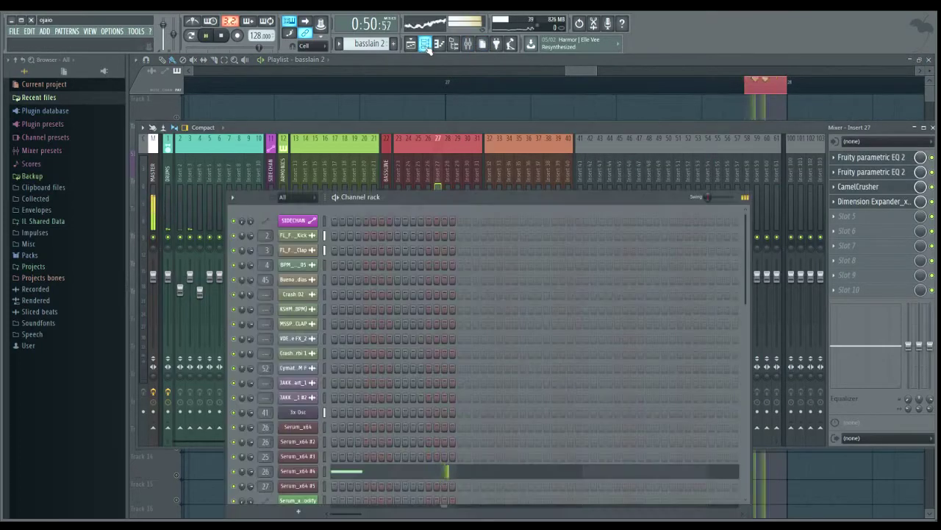
left_click(414, 46)
left_click(439, 43)
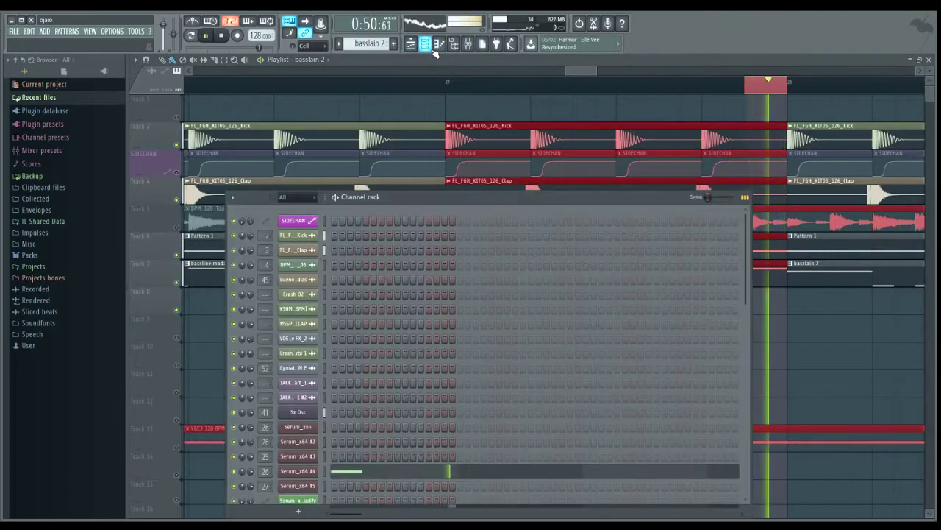
left_click(307, 472)
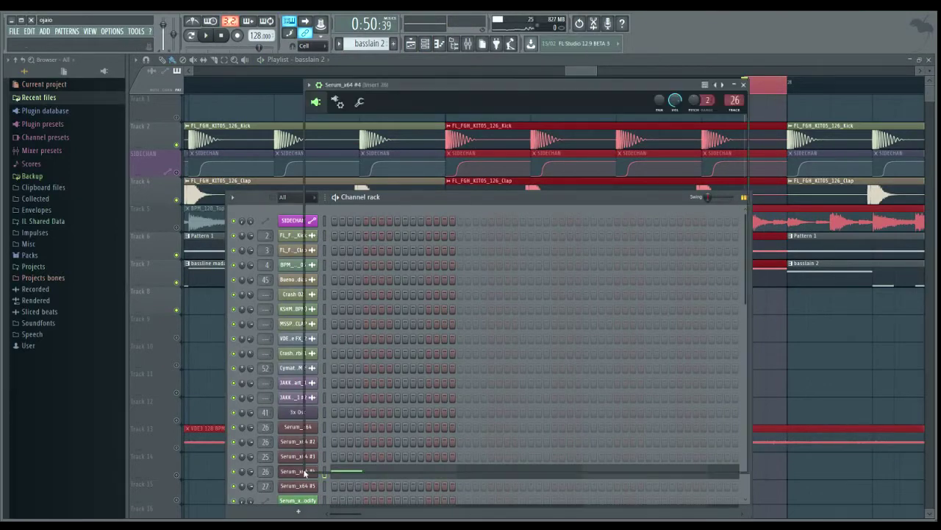
left_click_drag(519, 93, 654, 87)
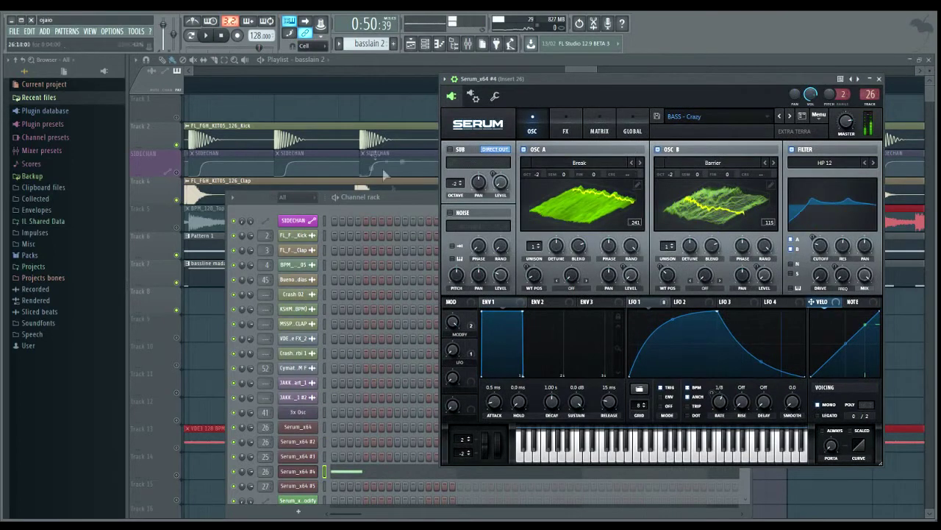
Switch to the bassline madafakaaaa pattern and examine its notes across the Serum channels.
key("space")
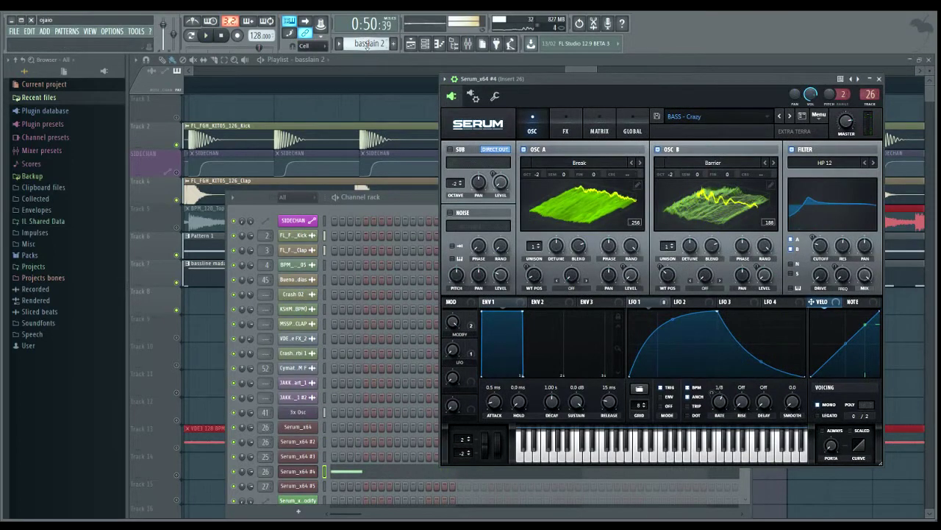
key("KP_Subtract")
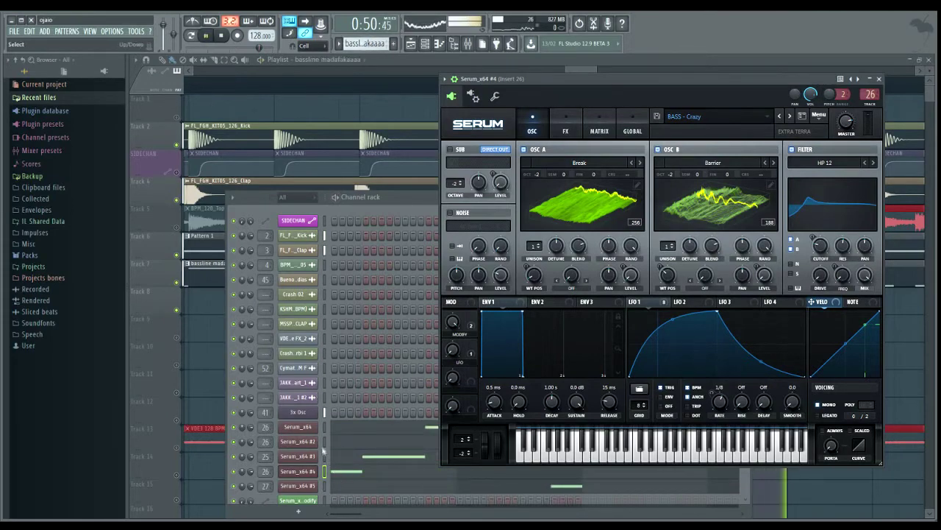
left_click_drag(395, 197, 394, 181)
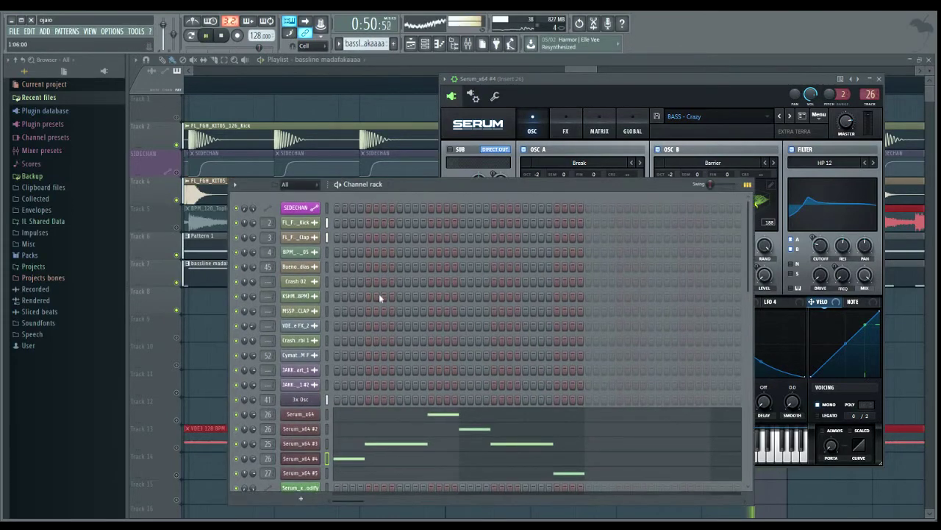
scroll(380, 296, "down", 6)
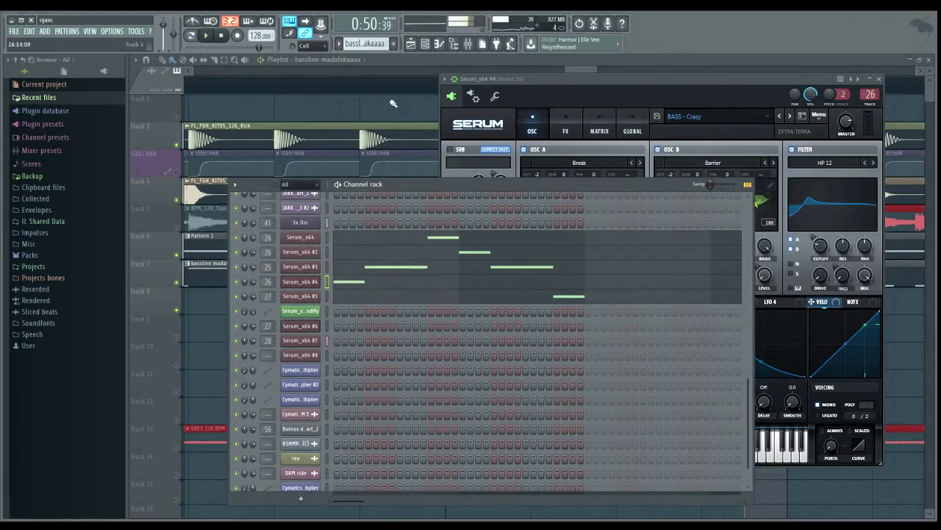
left_click(427, 81)
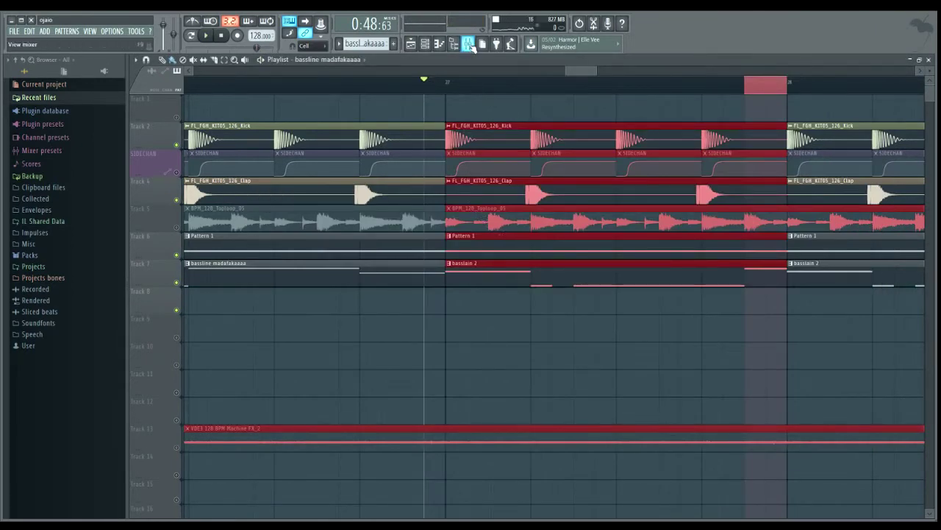
In the basslain 2 pattern, move the Serum_x64 #7 note up to B4 in the piano roll.
left_click(428, 45)
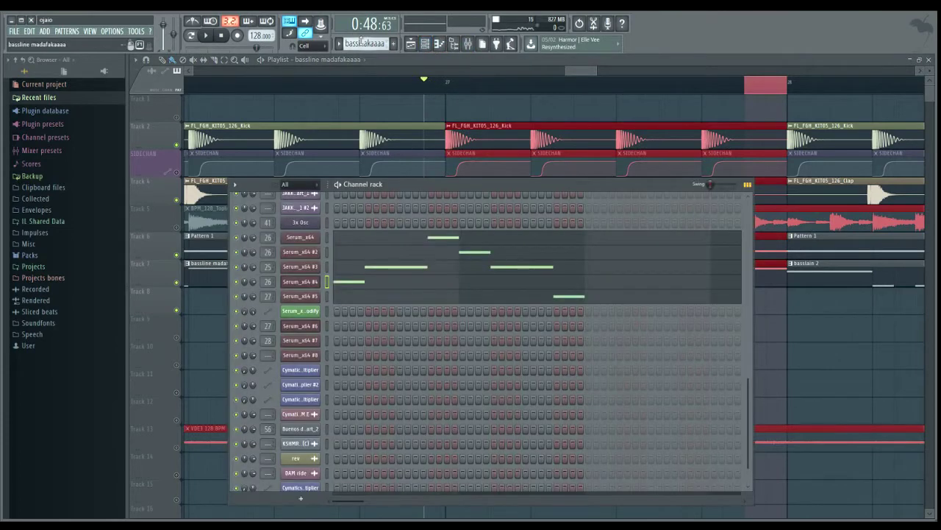
scroll(366, 43, "up", 1)
scroll(364, 43, "down", 2)
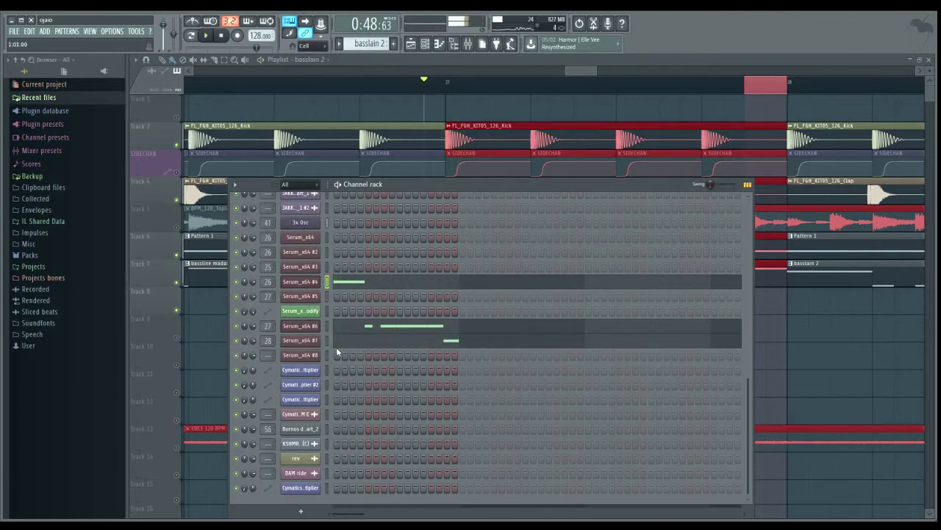
left_click(454, 345)
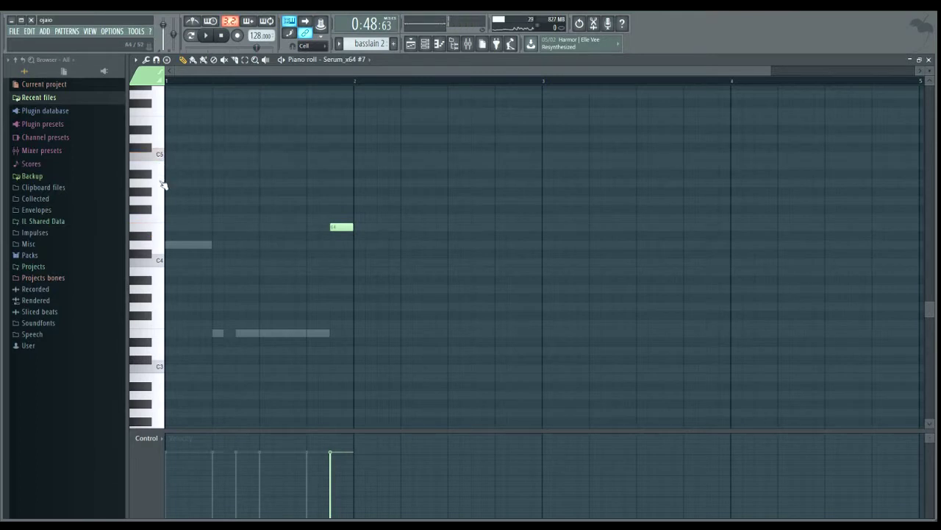
left_click_drag(335, 224, 336, 162)
Return to the playlist and play bar 27 as a loop to audition the raised bass note.
key("space")
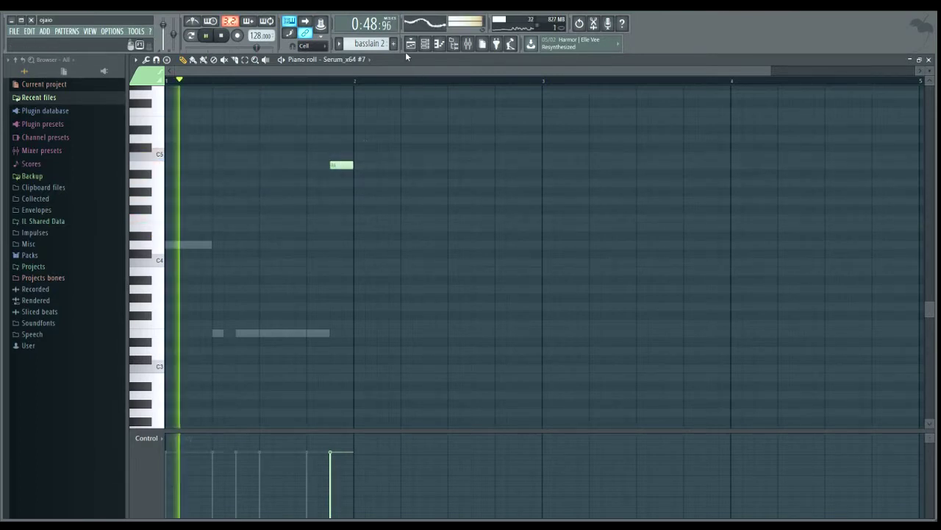
key("space")
left_click(411, 45)
key("space")
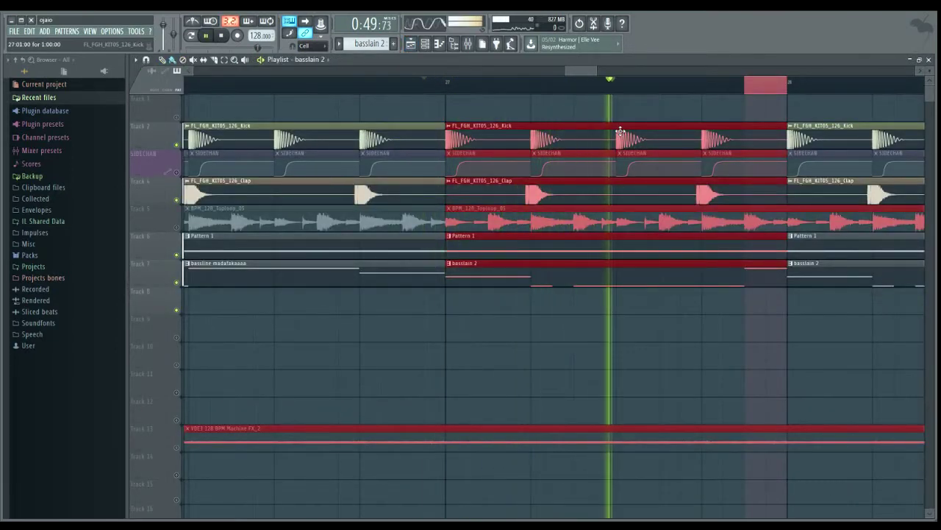
key("space")
double_click(449, 87)
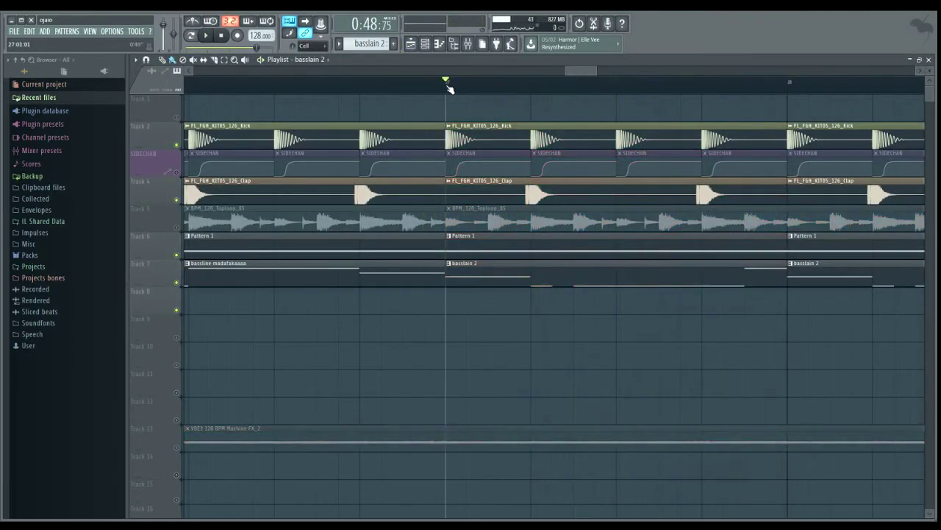
left_click_drag(448, 88, 787, 87)
key("space")
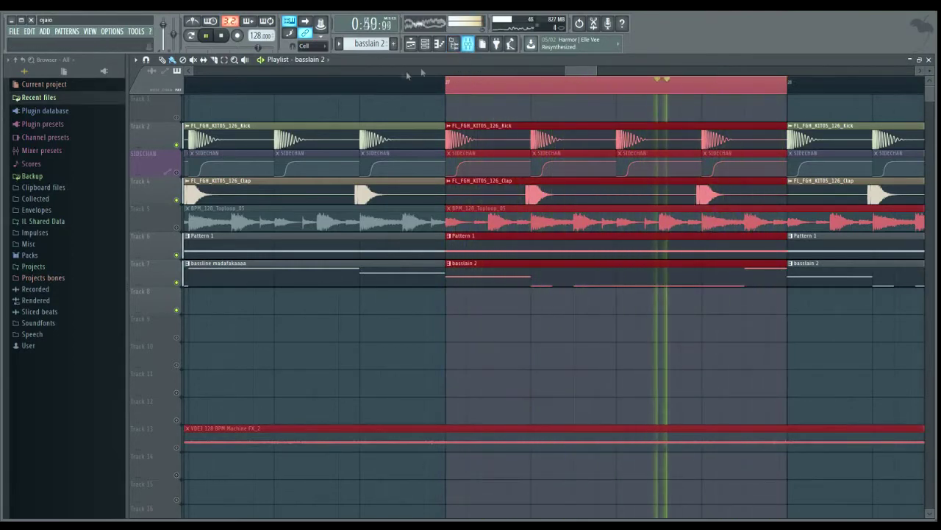
Stop playback and unmute all the playlist tracks.
scroll(240, 72, "down", 5)
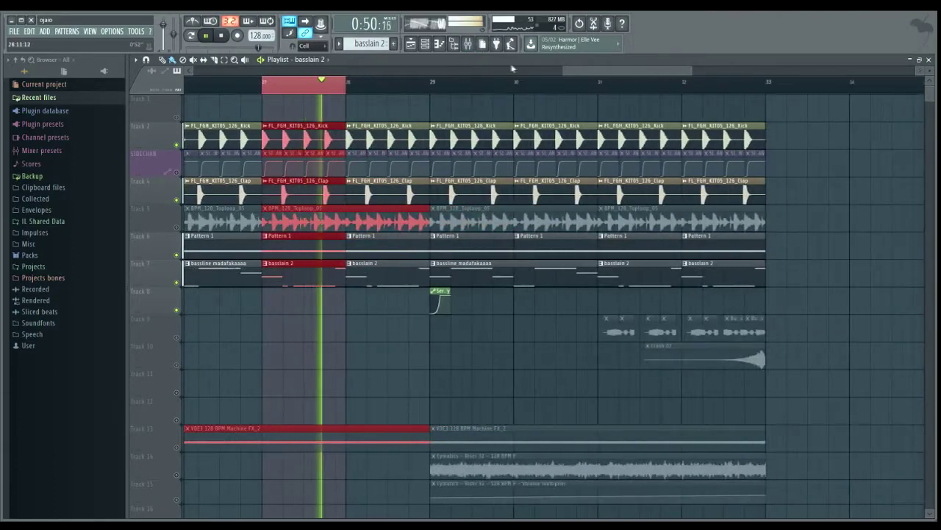
left_click_drag(563, 70, 493, 70)
left_click(377, 87)
key("space")
left_click(177, 364)
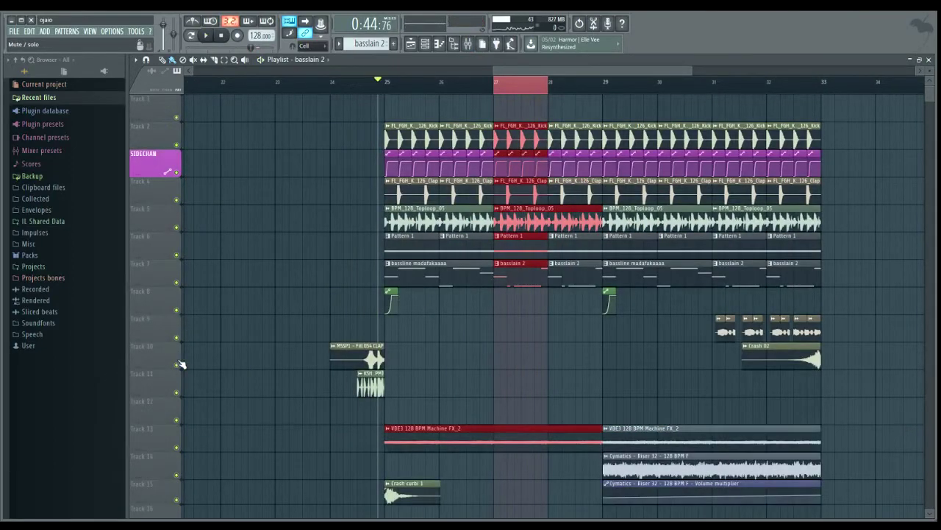
Clear the bar 27 time selection and play the full arrangement from bar 24.
left_click(332, 87)
key("space")
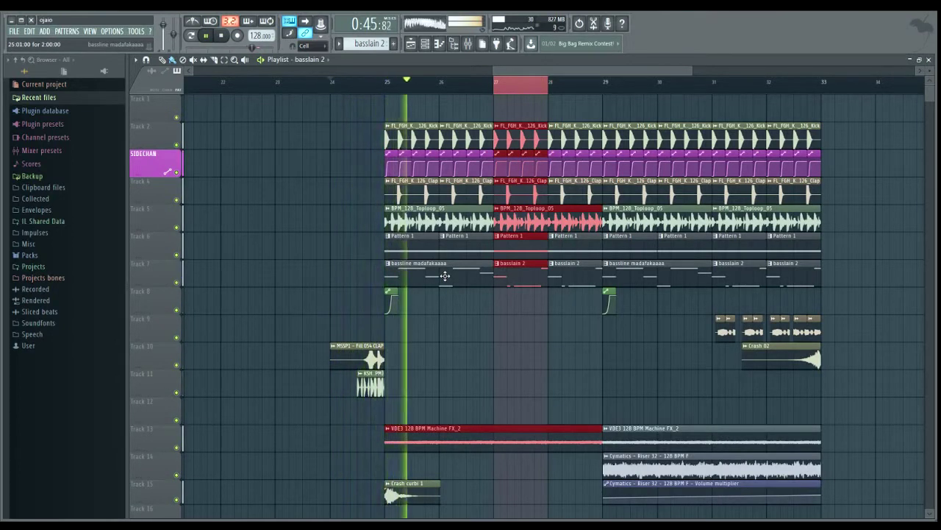
key("space")
left_click(344, 81)
key("space")
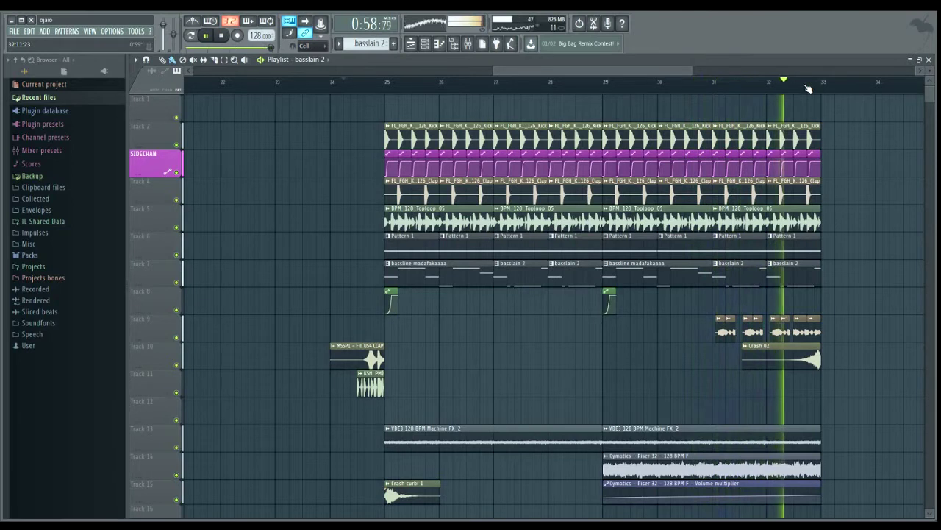
key("space")
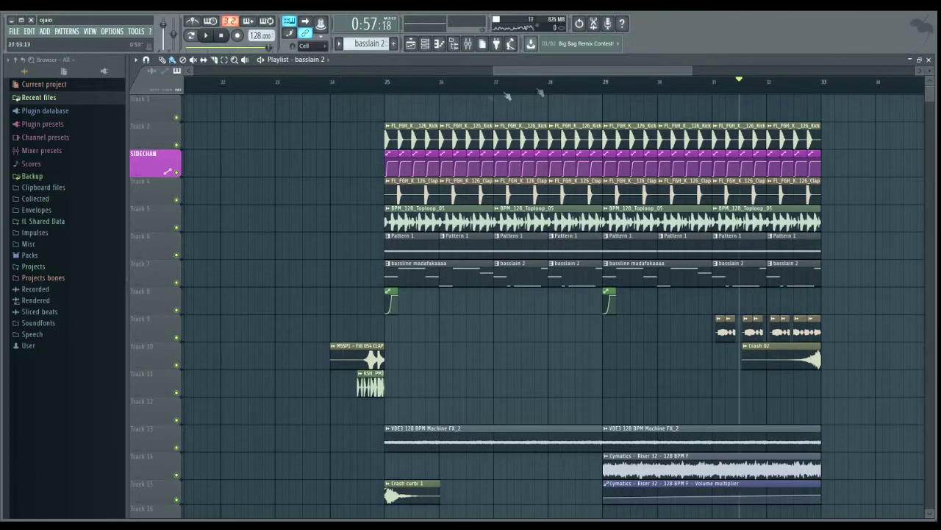
Place a bassline madafakaaaa pattern clip on Track 7 at bar 33.
left_click(832, 279)
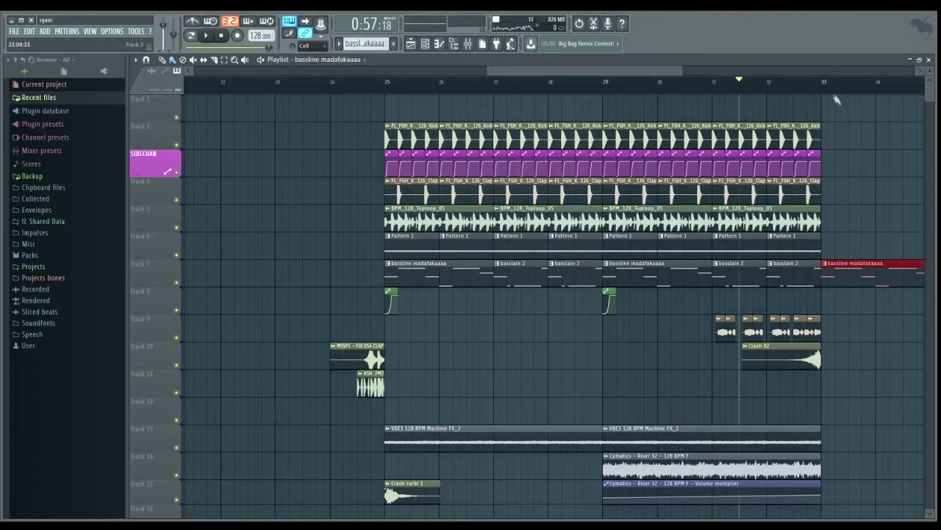
Play the bassline madafakaaaa clip on Track 7 from bar 33 and stop playback.
scroll(826, 84, "down", 3)
left_click_drag(637, 71, 714, 76)
scroll(651, 82, "up", 3)
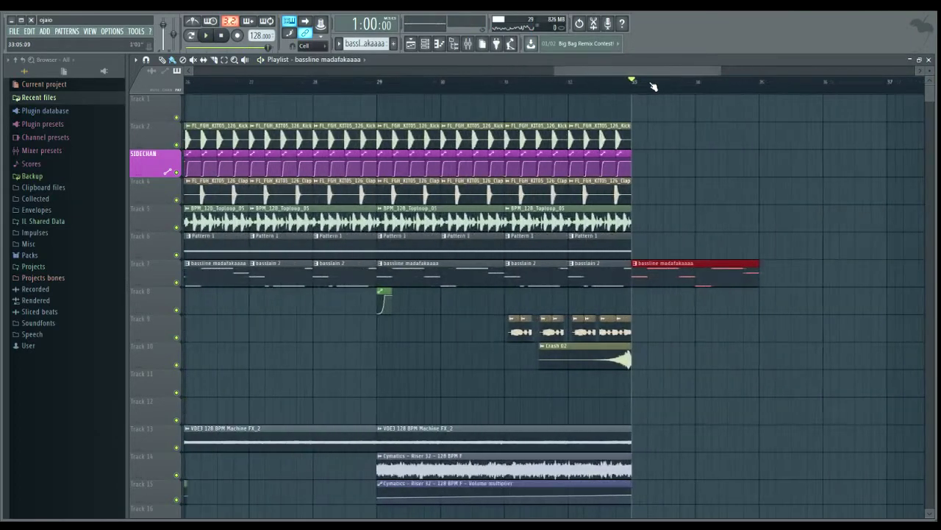
scroll(652, 86, "up", 3)
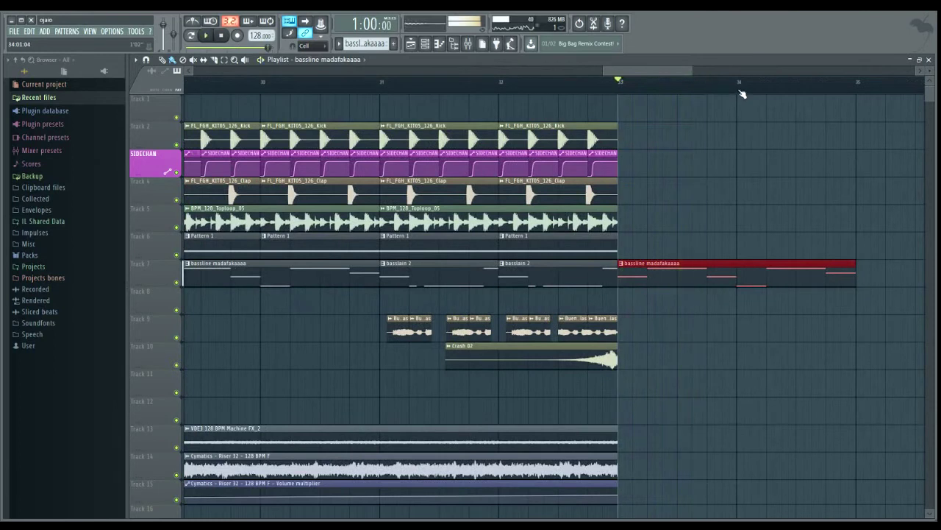
key("space")
key("space")
key("space")
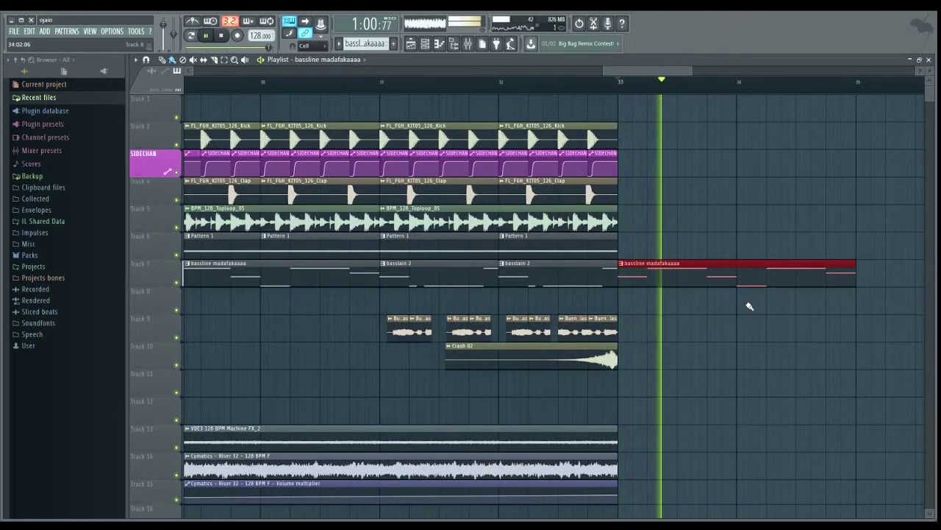
key("space")
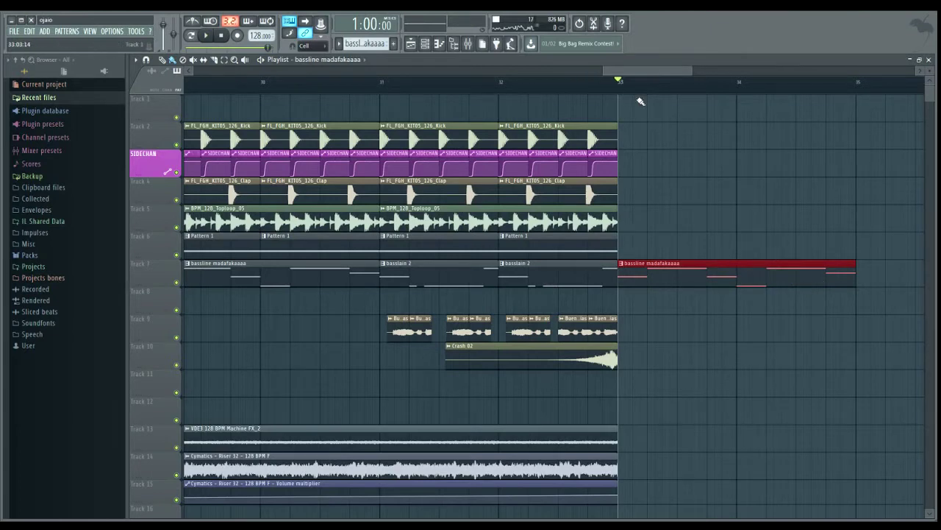
Open the Serum_x64 #3 plugin from the channel rack and inspect its Texture macro.
key("space")
left_click(425, 44)
key("space")
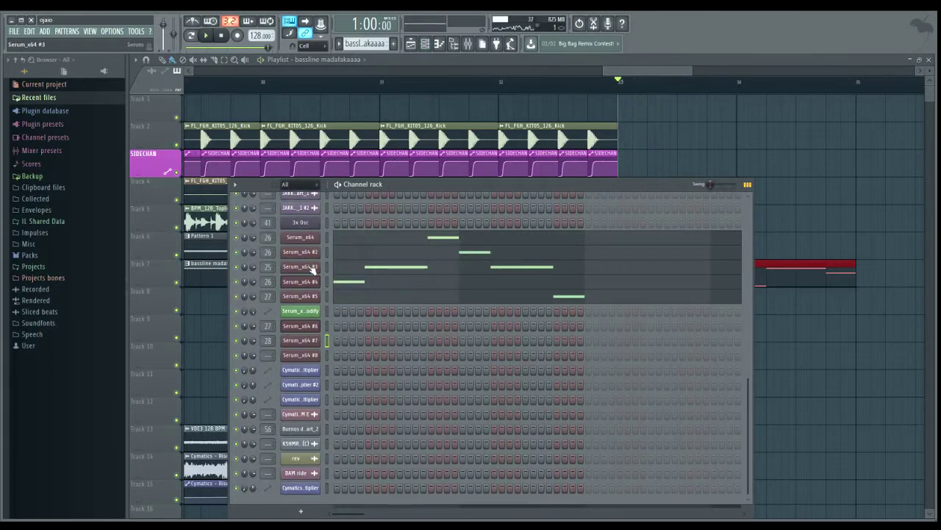
left_click(313, 270)
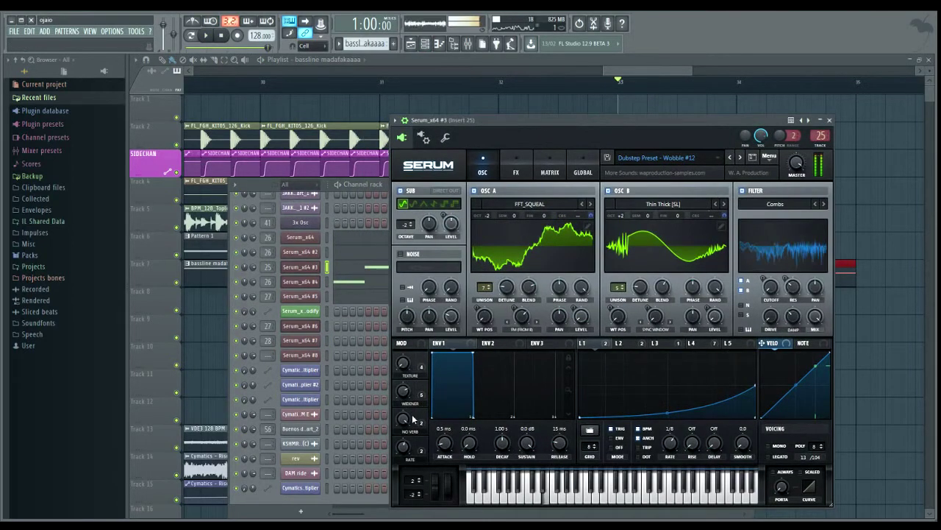
mouse_move(404, 367)
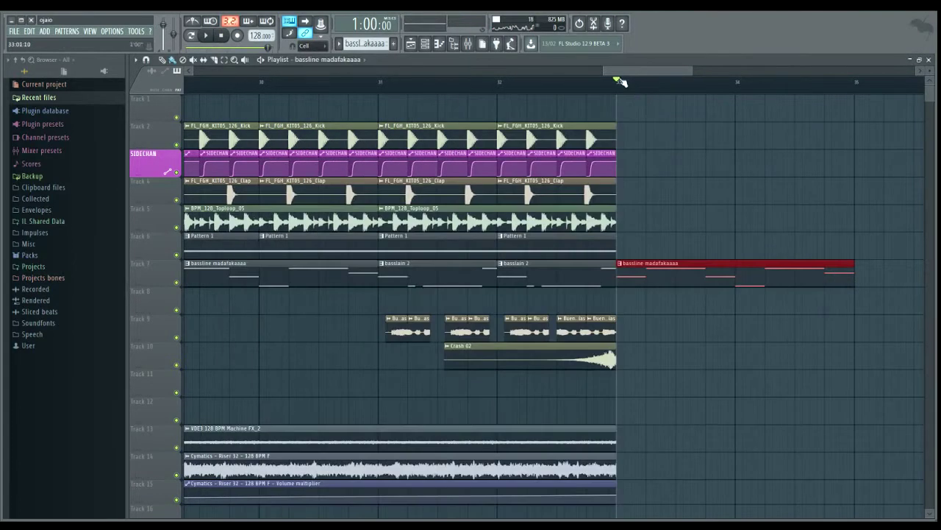
Select bars 33 to 35 in the playlist and play the bassline clip as a loop.
left_click_drag(620, 81, 857, 139)
key("space")
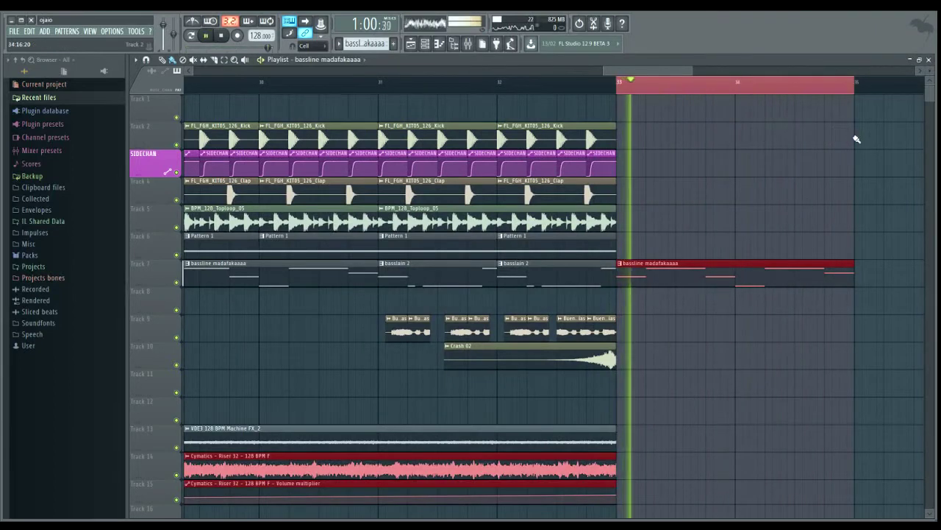
key("space")
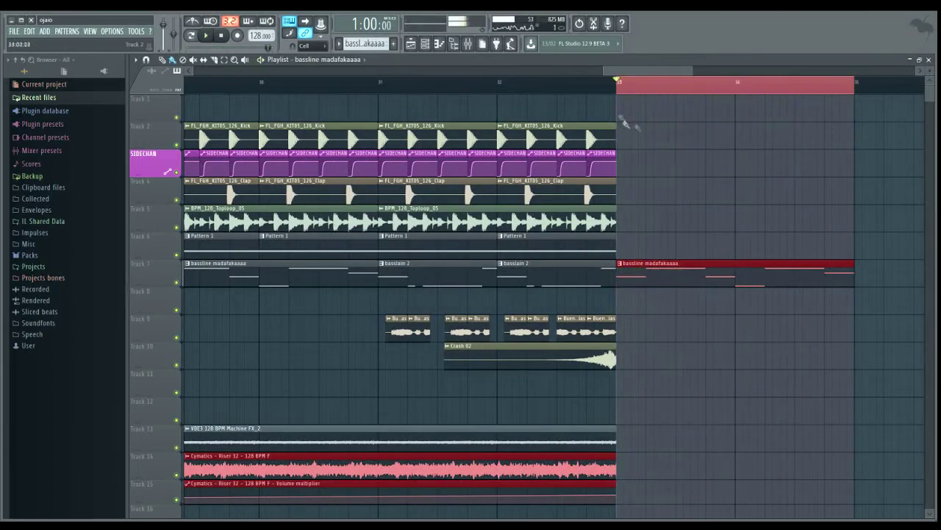
left_click(469, 45)
left_click(655, 73)
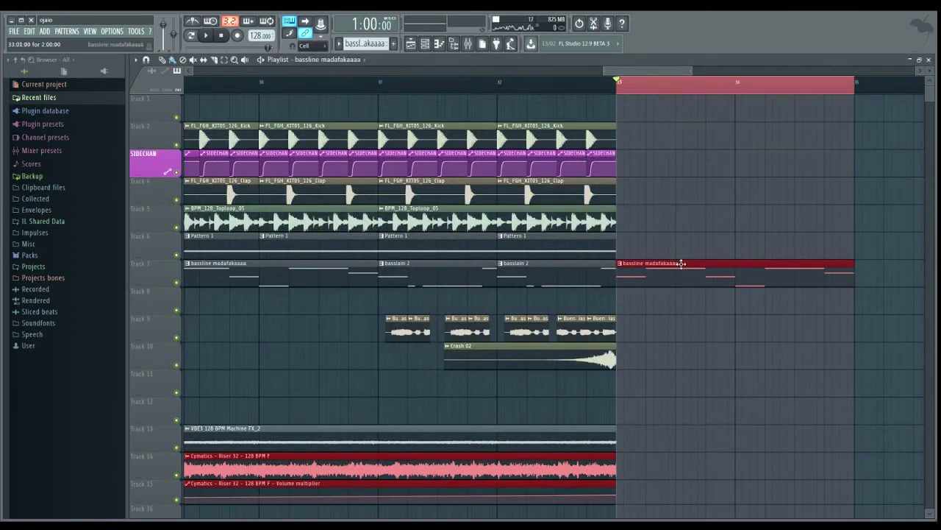
key("space")
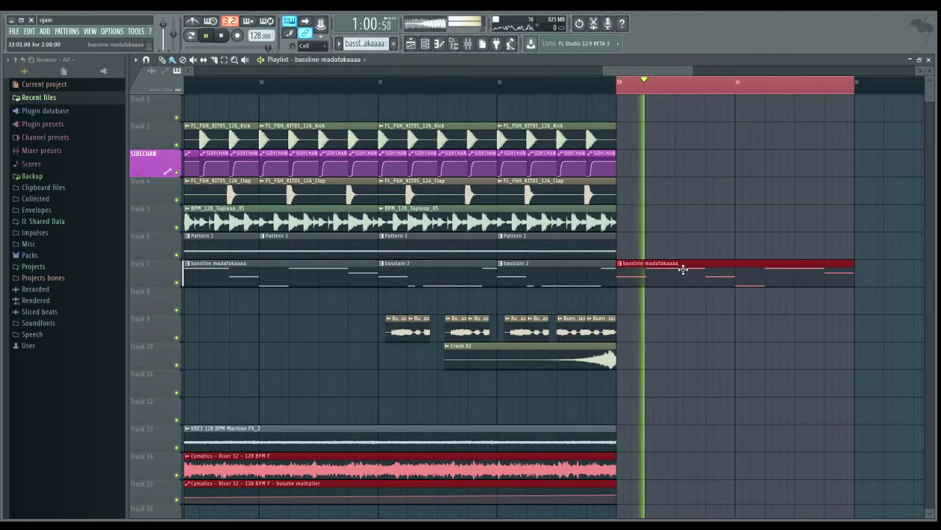
Check the bassline clip's notes in the piano roll and switch to the empty Pattern 5.
double_click(682, 276)
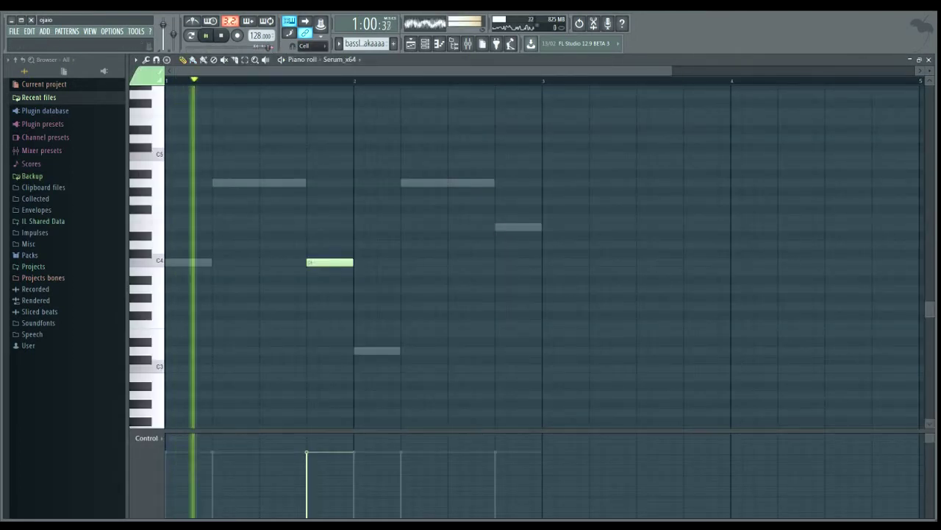
scroll(365, 43, "down", 2)
key("space")
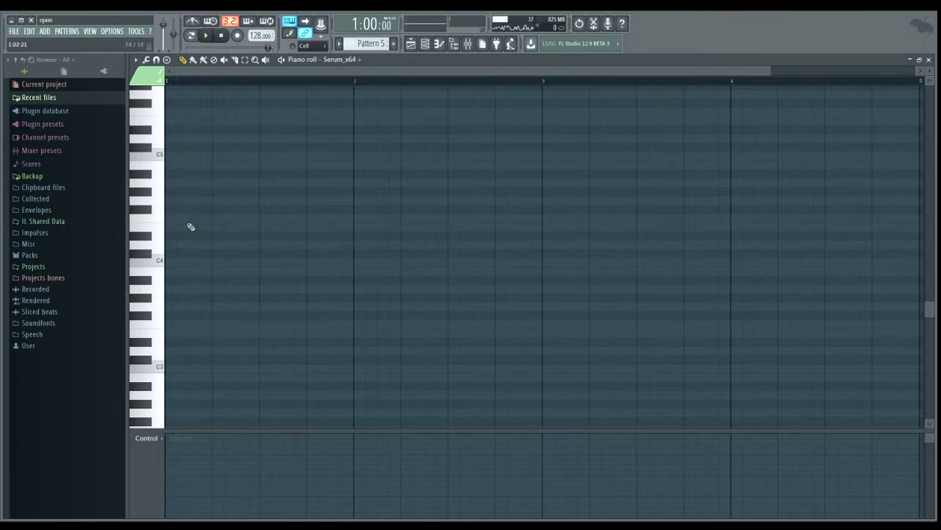
Draw a one-beat C4 note at the start of Pattern 5 in the Serum_x64 #4 piano roll.
key("F6")
key("space")
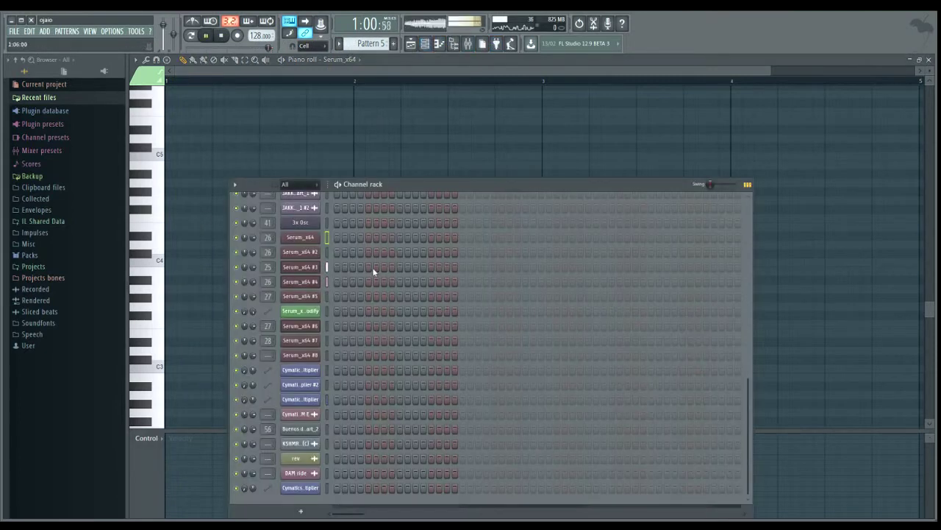
right_click(303, 285)
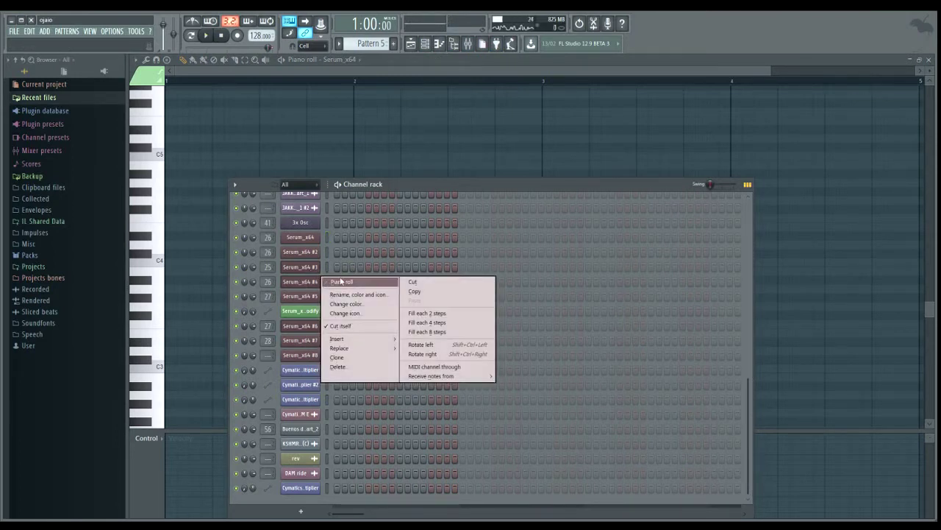
left_click(341, 282)
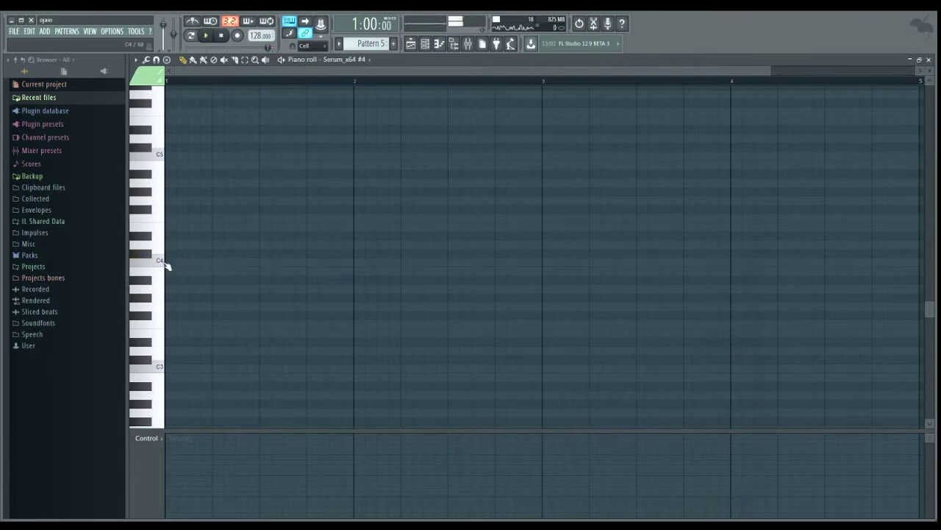
left_click_drag(187, 263, 211, 262)
key("z")
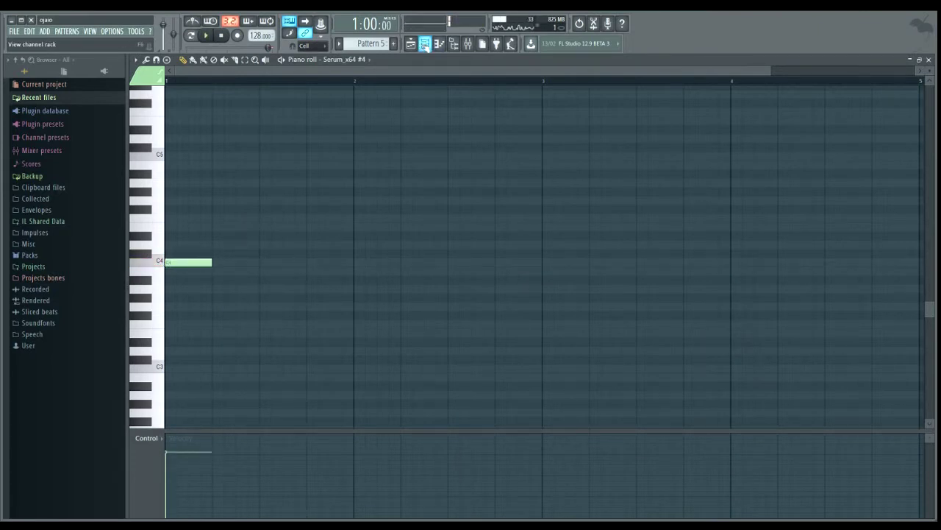
In the Serum_x64 #3 piano roll, place one-step A4 notes on steps 5, 7 and 9 and a six-step A4 from step 11.
left_click(424, 45)
key("z")
key("space")
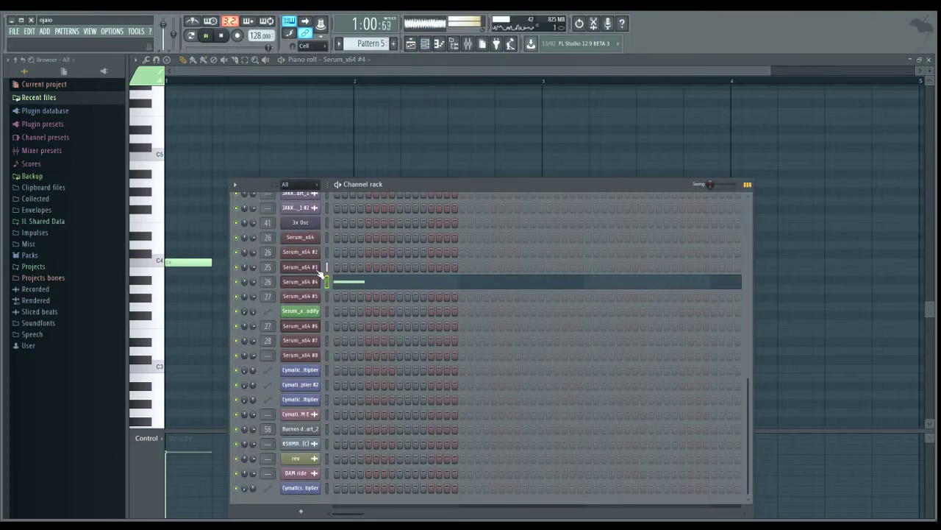
right_click(321, 269)
left_click(342, 269)
key("space")
left_click(237, 183)
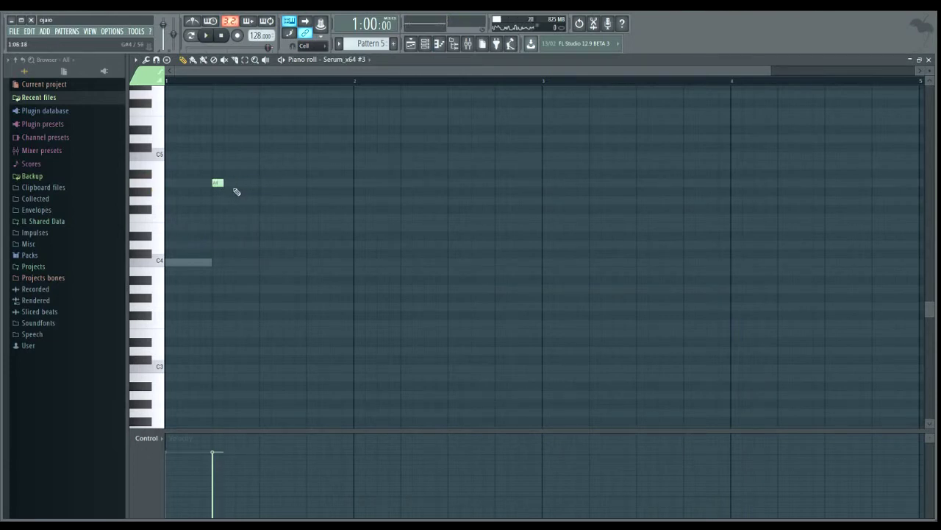
left_click(276, 183)
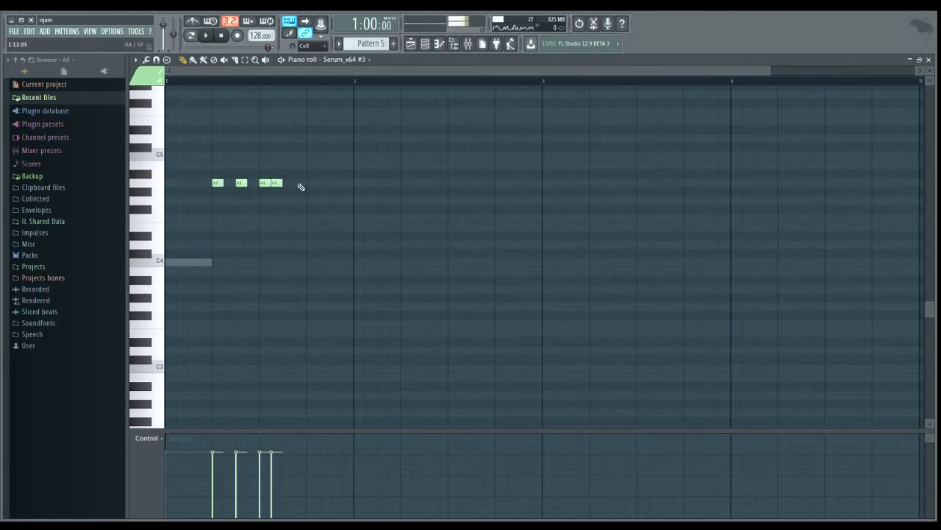
left_click_drag(276, 183, 287, 182)
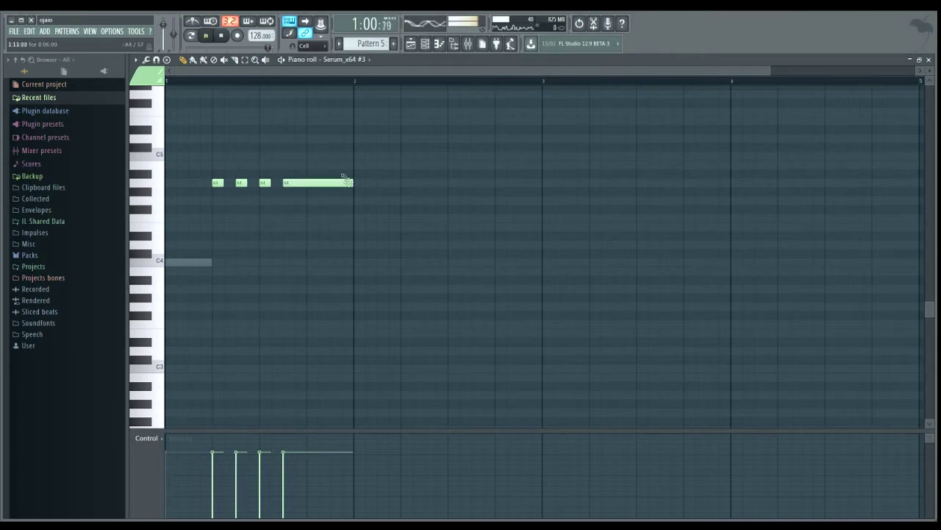
Audition Pattern 5 in pattern mode and fill the gaps between the short A4 notes up to step 11.
left_click(203, 37)
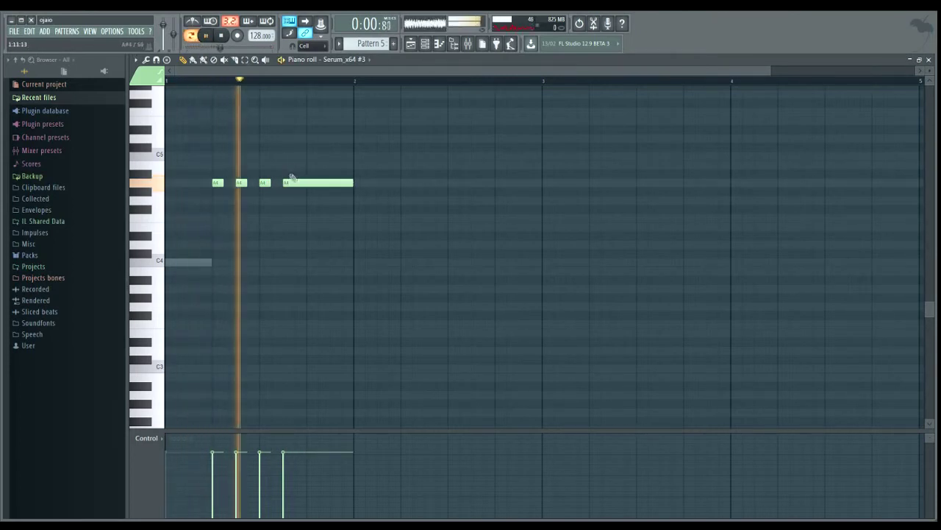
key("space")
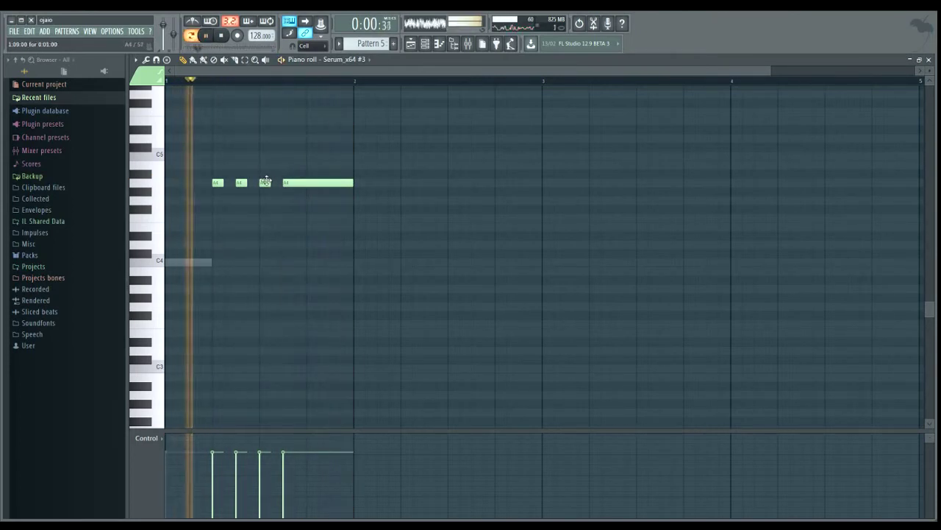
key("space")
key("space")
Try shortening the A4 on step 9 to one step and adding another on step 10, with the pattern playing.
key("space")
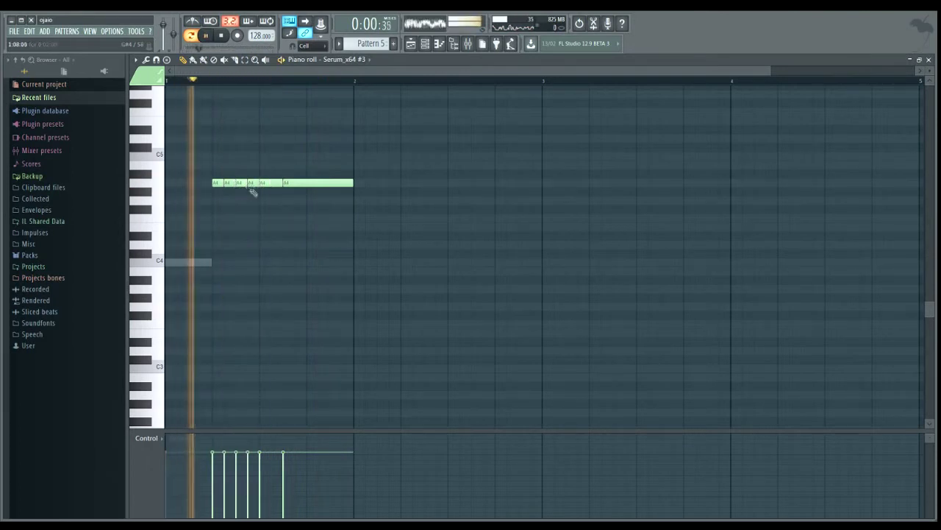
left_click_drag(282, 183, 272, 183)
key("space")
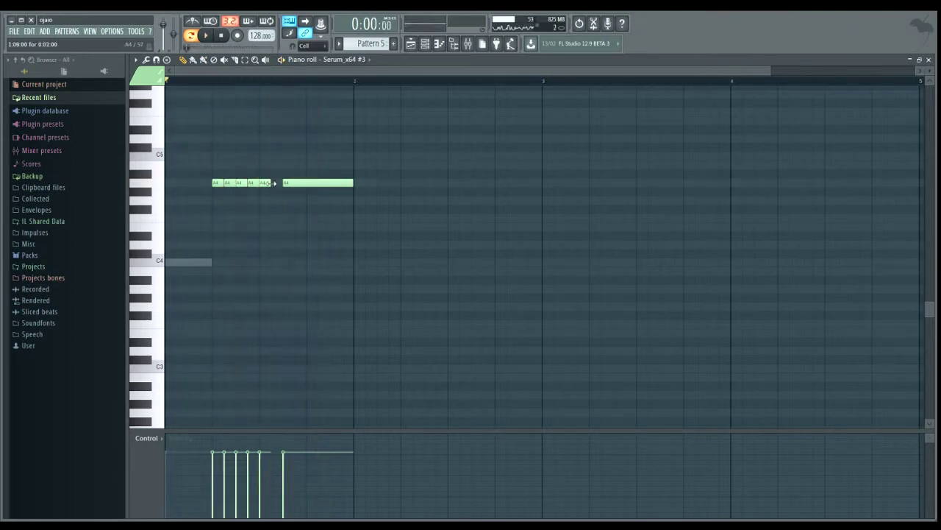
key("space")
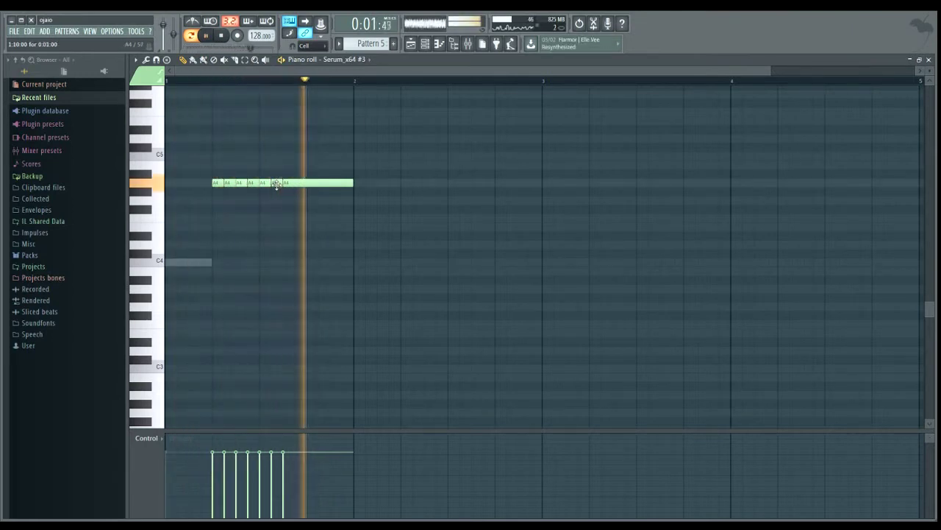
Rework the A4 run into one-step notes on steps 5 and 6 and two-step notes on steps 7 and 9, and play it.
key("space")
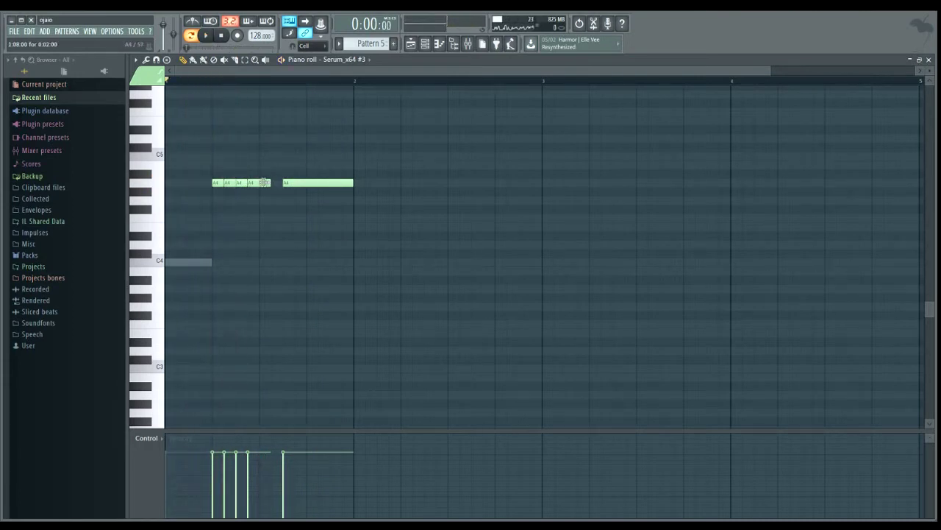
left_click_drag(263, 183, 269, 181)
key("space")
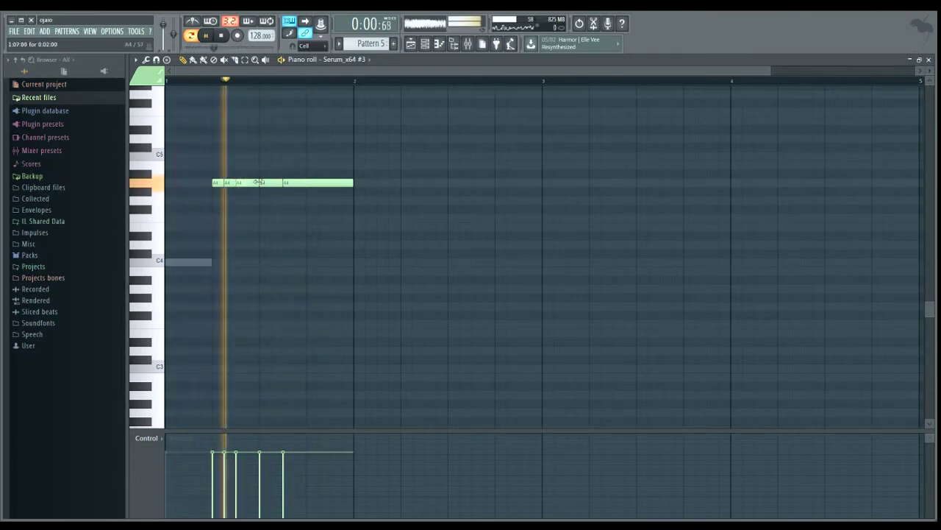
Try two-step A4 notes on steps 5, 7 and 9 before the long note, and play the pattern.
key("space")
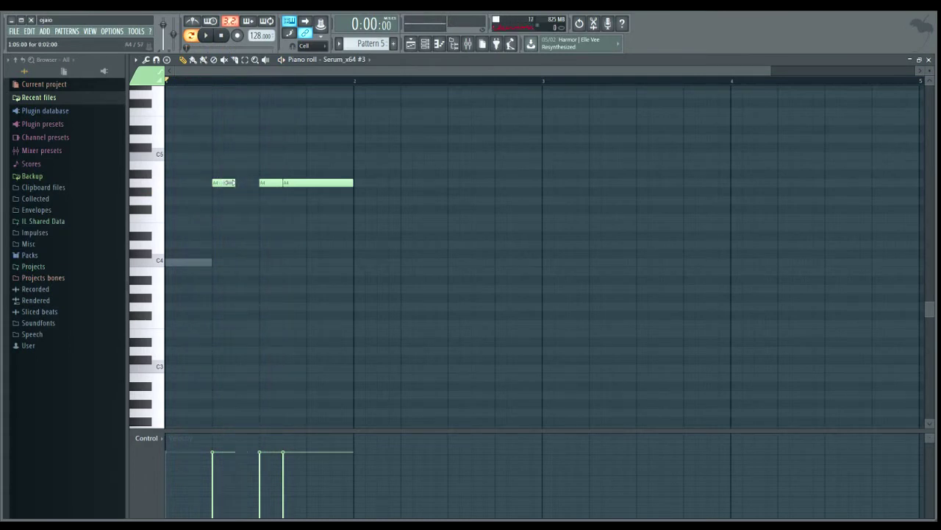
left_click(242, 184)
key("space")
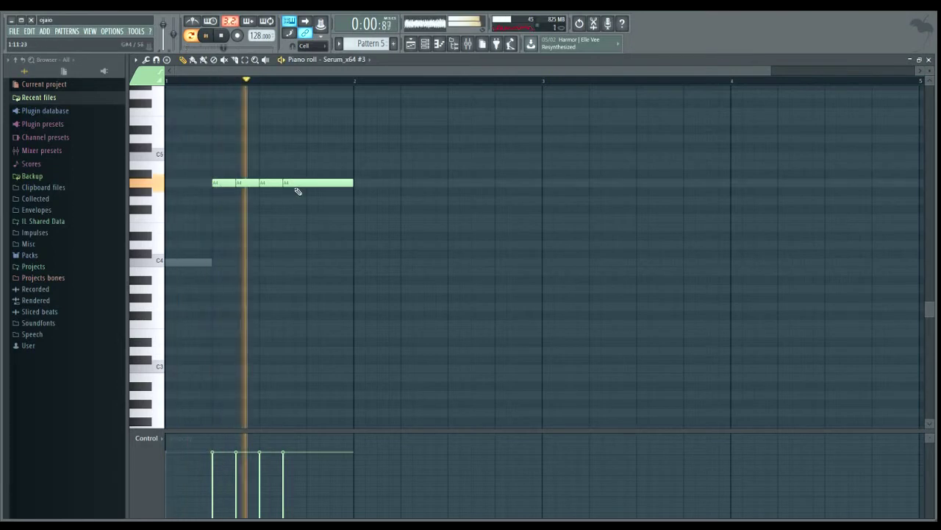
Try splitting the A4 on step 7 into two one-step notes and audition the rhythm.
key("space")
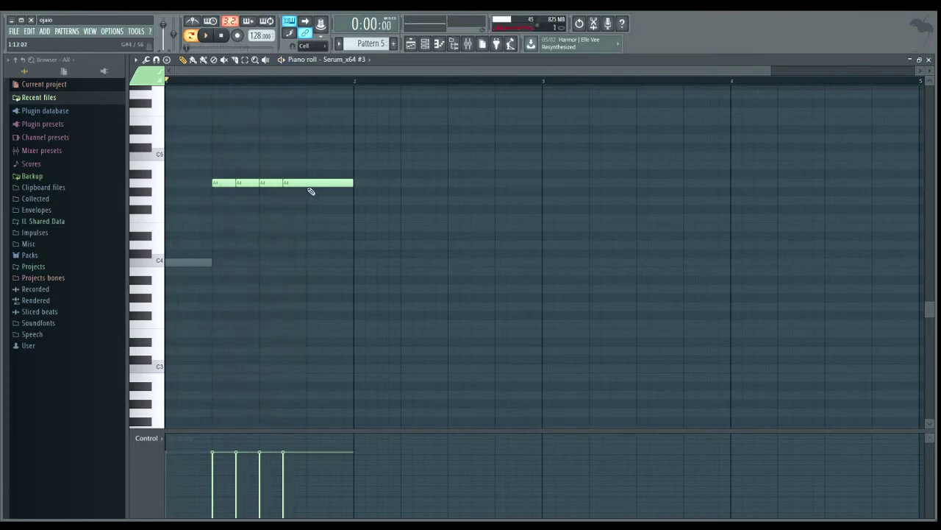
left_click(253, 184)
key("space")
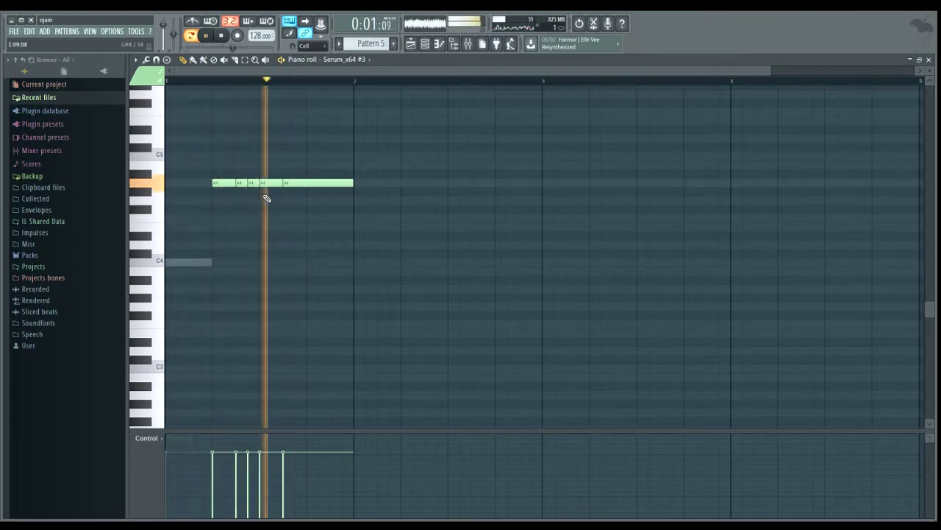
Split the first A4 into one-step notes on steps 5 and 6, put a two-step A4 on step 7, and play the pattern.
key("space")
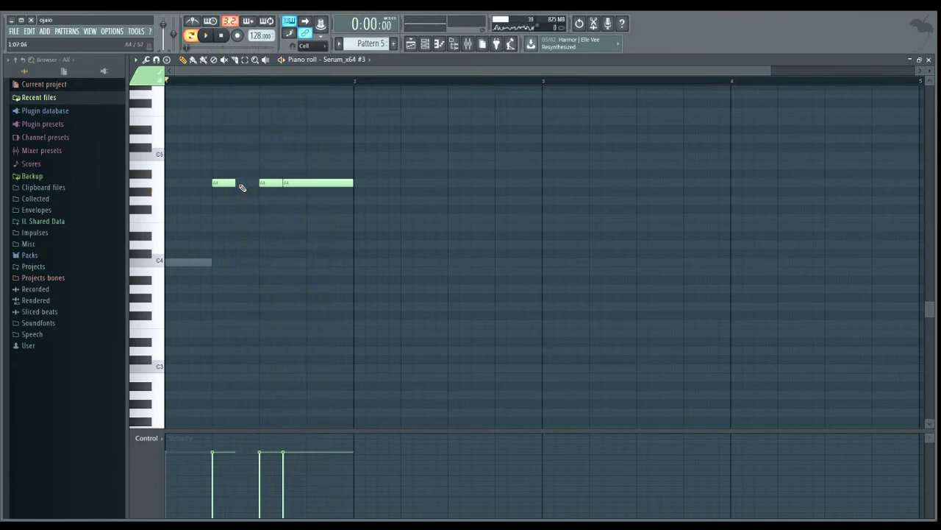
left_click(231, 184)
left_click(243, 184)
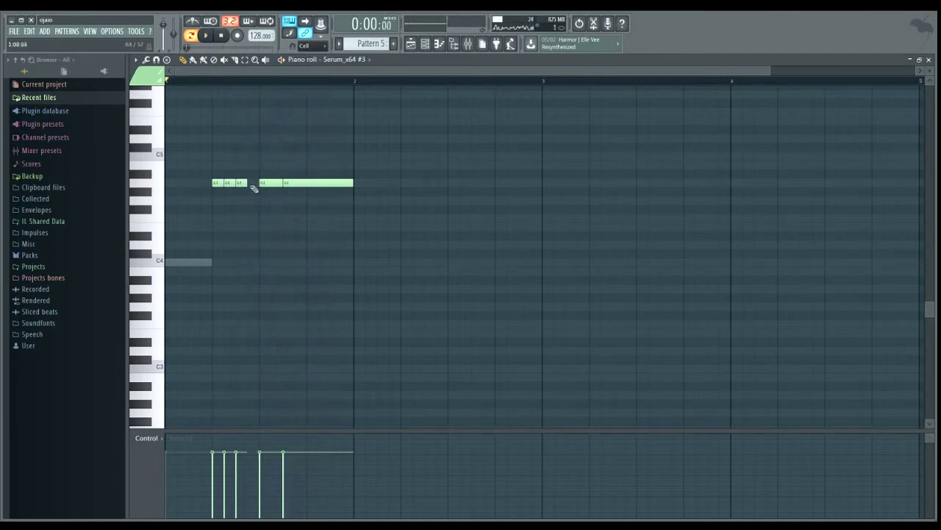
key("space")
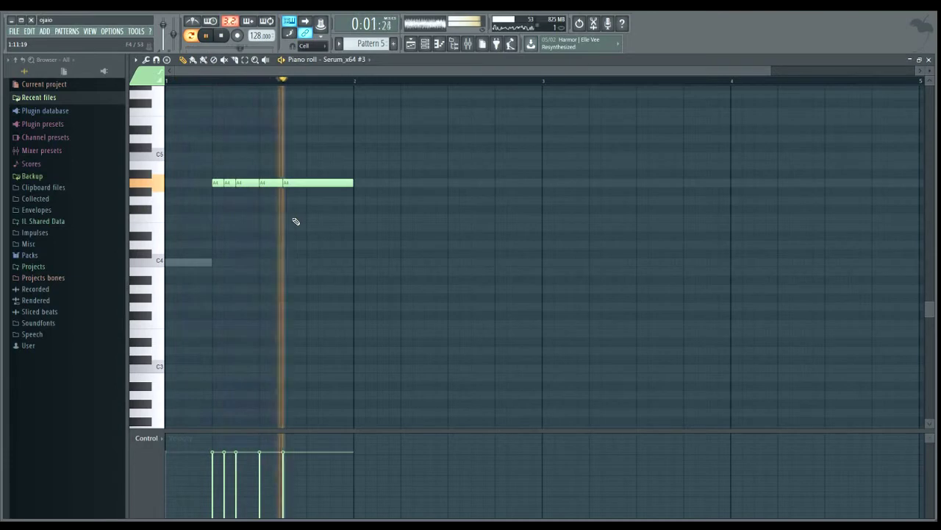
Stop the pattern, return to the playlist and add the kick clip on track 2 at bars 33 and 34.
key("space")
left_click(410, 44)
key("space")
key("space")
left_click(575, 139)
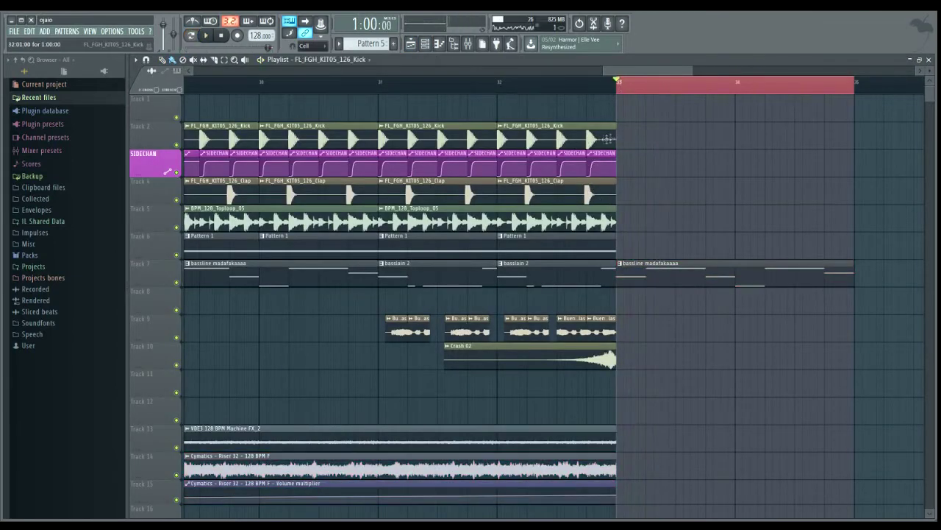
left_click(621, 139)
left_click(745, 140)
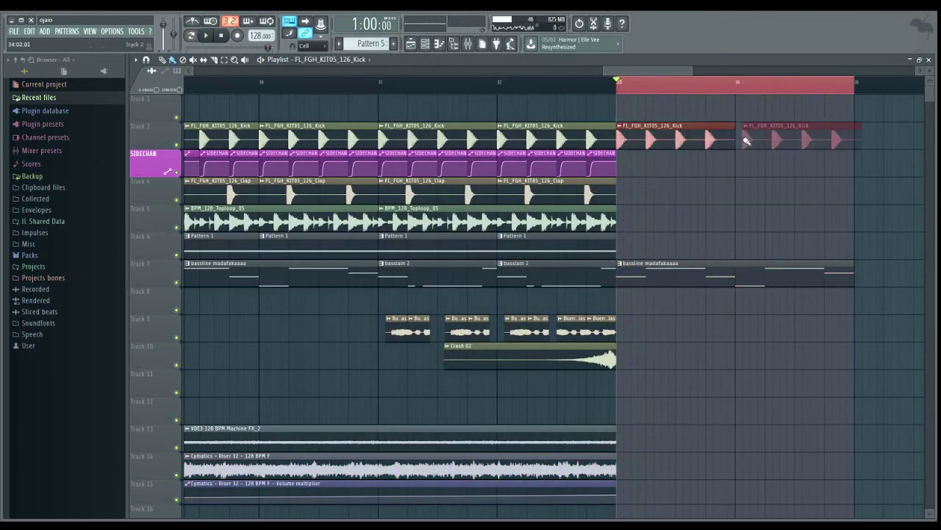
left_click(591, 167)
left_click_drag(793, 137, 786, 137)
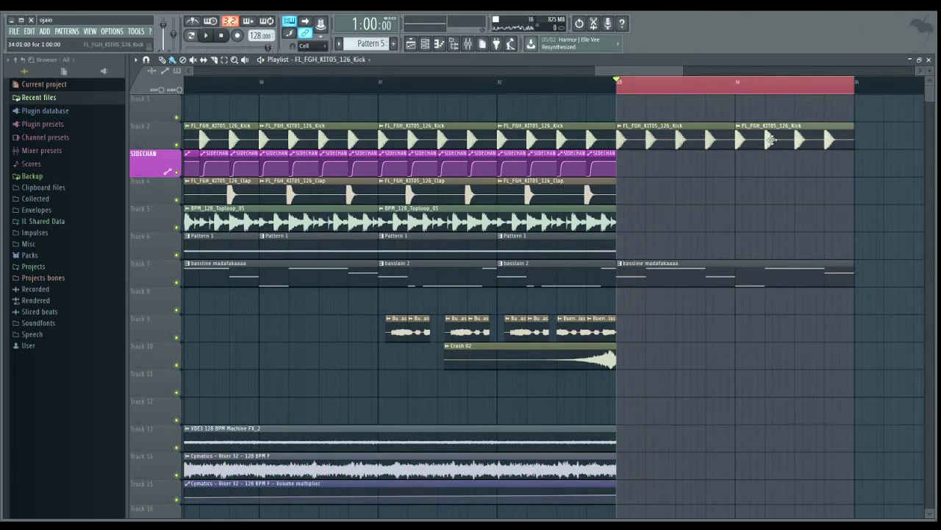
Extend the sidechain automation clips and the clap clips across bars 33 and 34 of the playlist.
left_click_drag(627, 171, 853, 170)
mouse_move(592, 195)
left_mouse_down()
mouse_move(600, 200)
mouse_move(568, 199)
left_mouse_up()
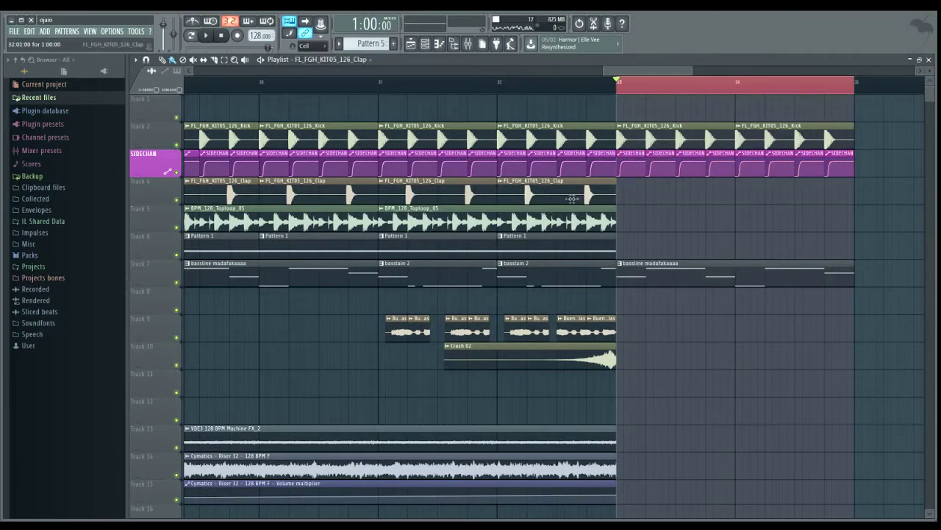
left_click(635, 200)
left_click_drag(670, 196, 656, 194)
left_click(754, 196)
left_click_drag(781, 202, 771, 202)
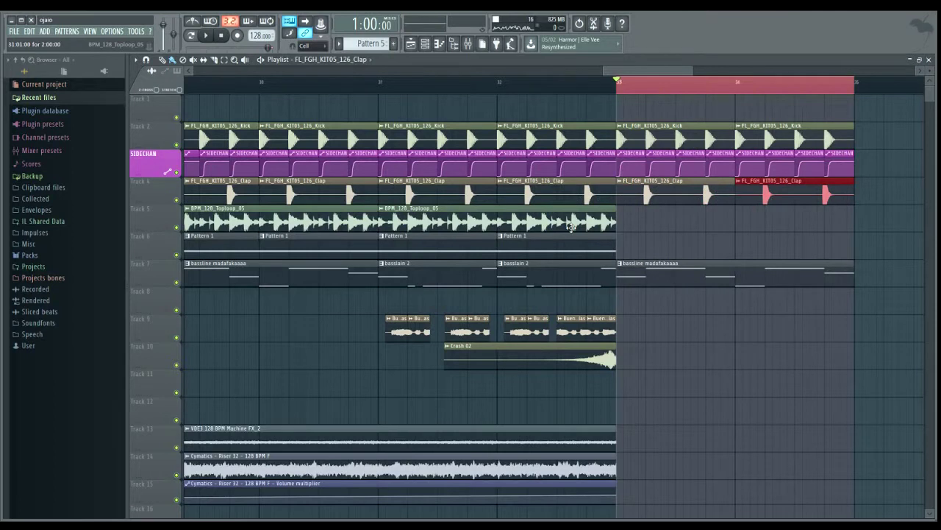
Add Pattern 1 clips on track 6 at bars 33 and 34 and play the section.
left_click(566, 256)
left_click_drag(646, 247, 657, 250)
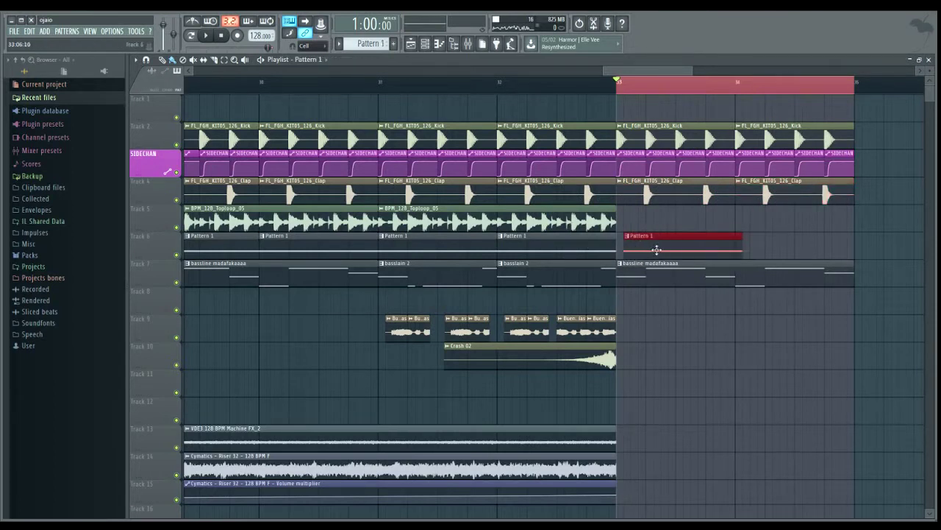
left_click_drag(746, 254, 764, 249)
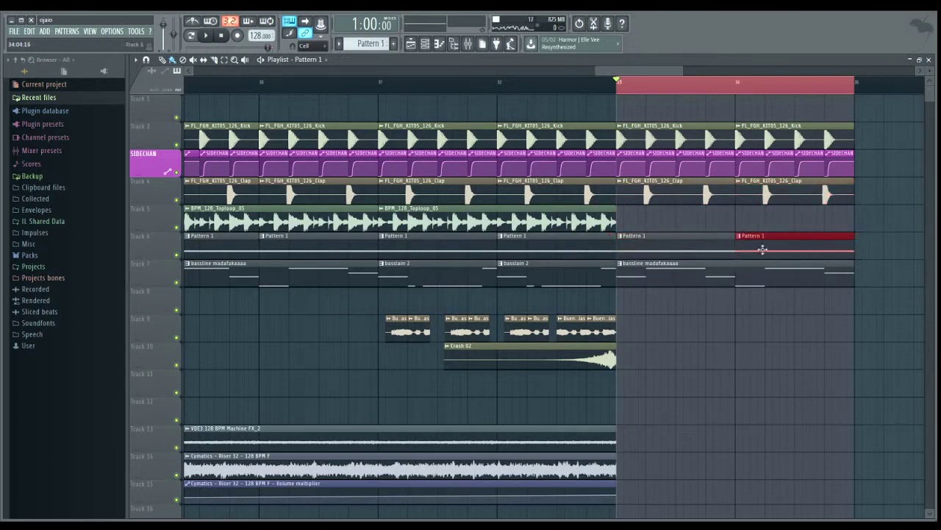
key("space")
key("space")
Replace the bassline madafakaaaa clip at bar 33 on track 7 with a Pattern 5 clip.
right_click(683, 286)
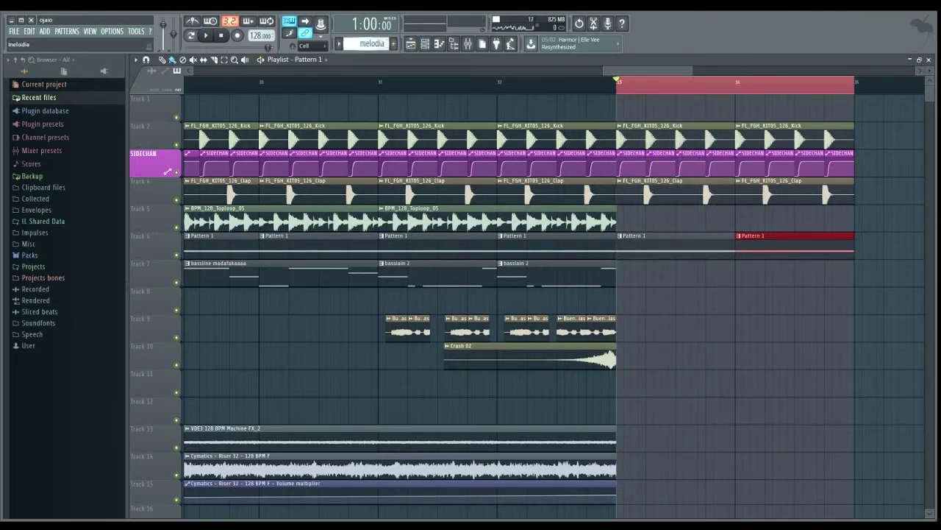
left_click_drag(368, 43, 367, 38)
left_click(641, 283)
right_click(665, 276)
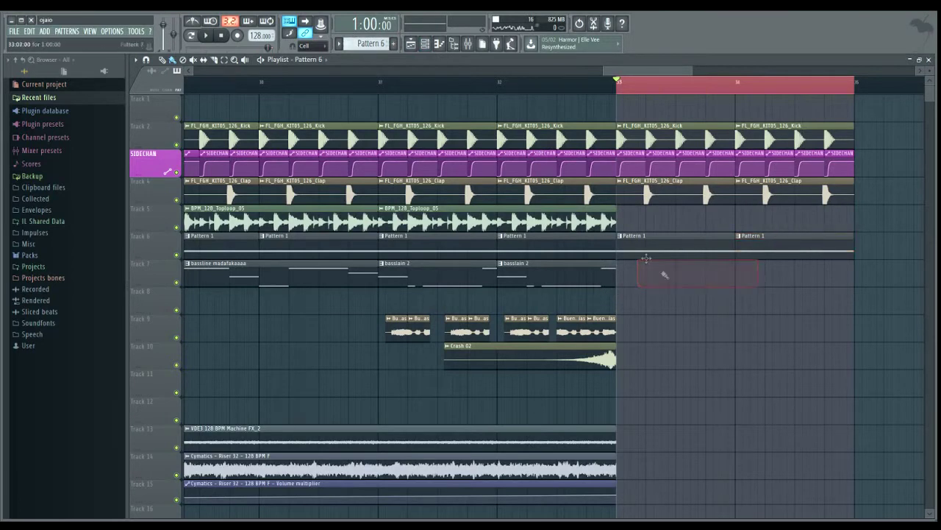
left_click(426, 44)
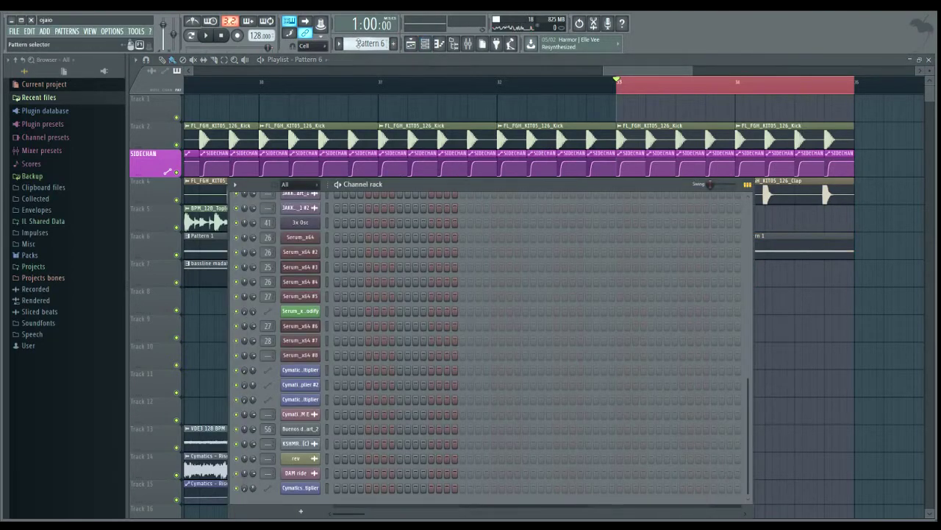
scroll(371, 42, "up", 1)
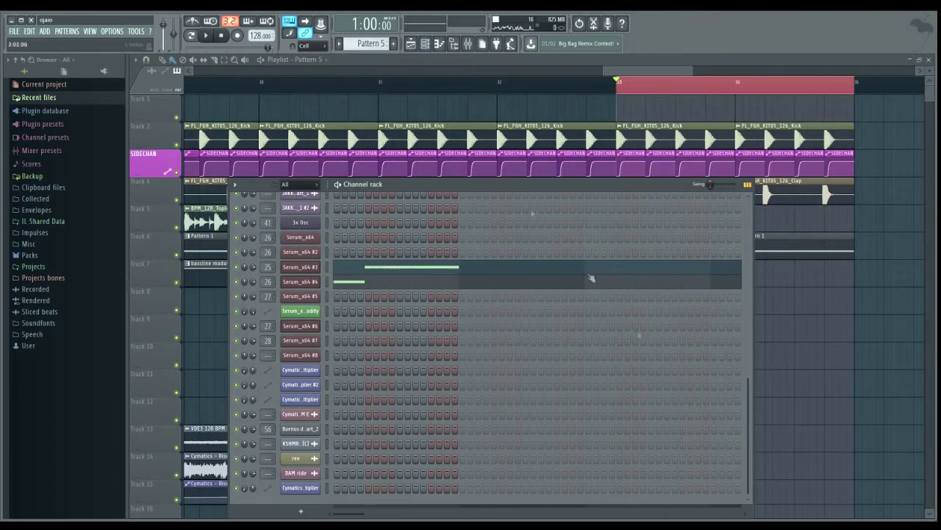
left_click_drag(788, 271, 621, 269)
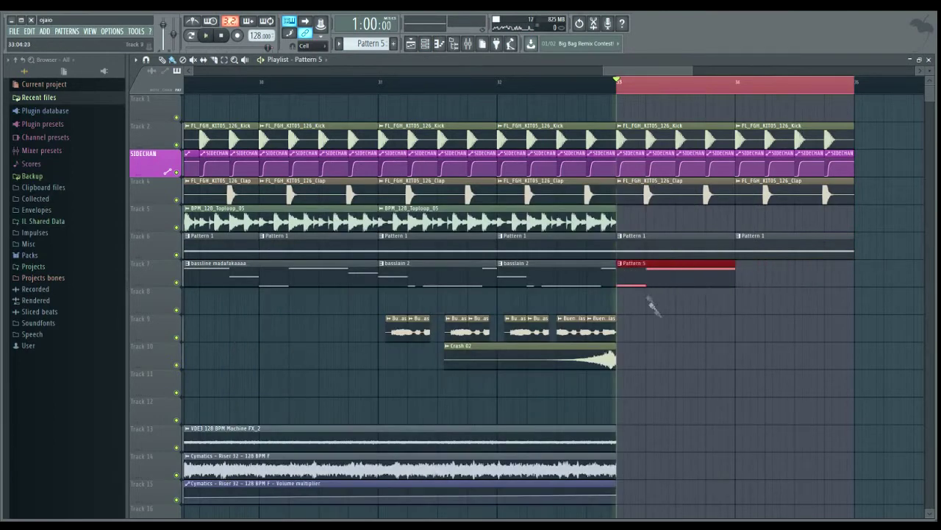
Audition the song from bar 33 several times with the Pattern 5 clip playing against the drums.
key("space")
key("space")
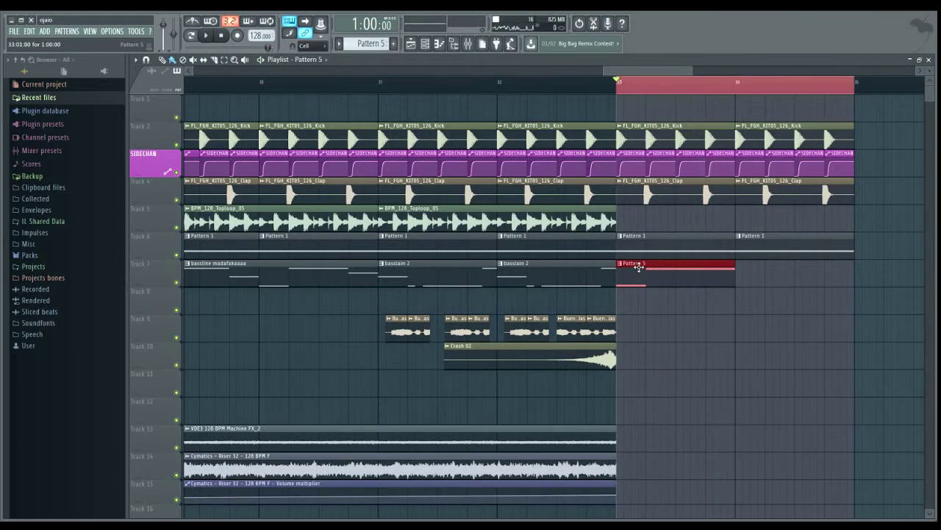
key("space")
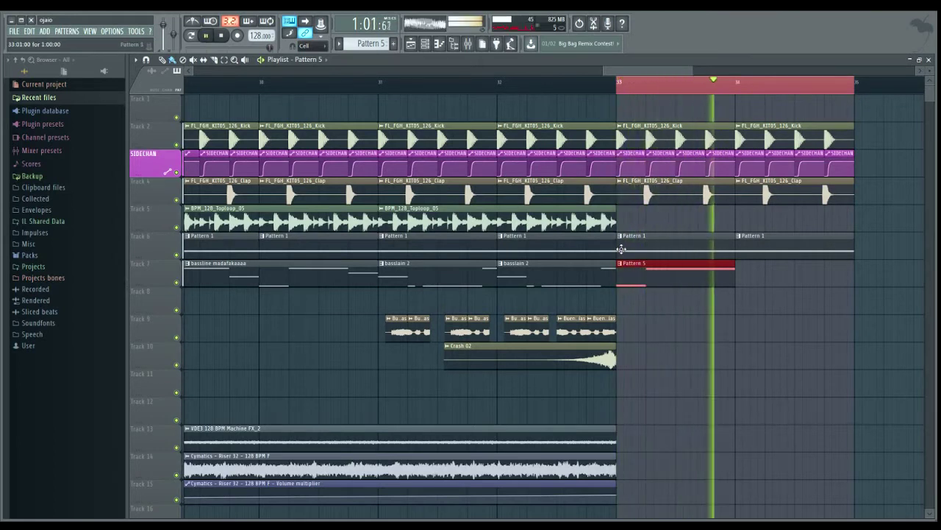
key("space")
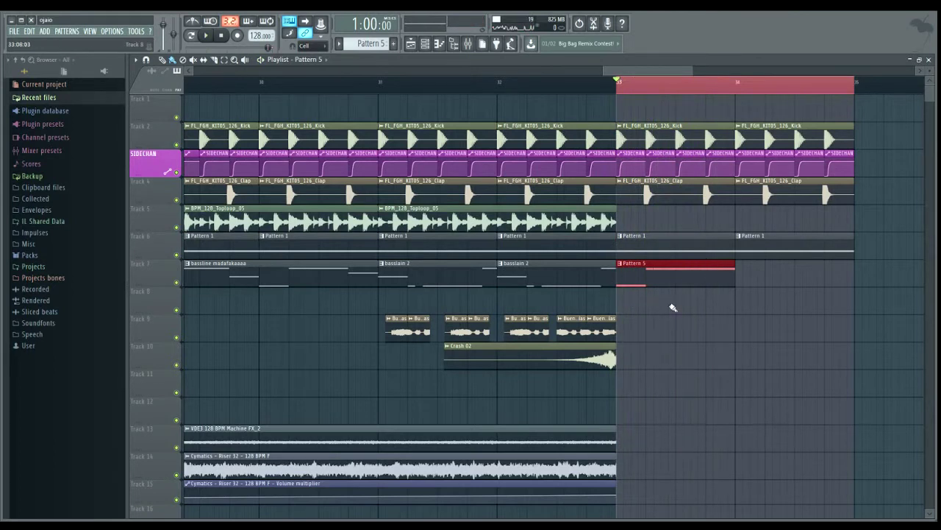
key("space")
Open Pattern 5's notes and adjust the Rate macro of Serum_x64 #3 during playback.
key("space")
key("space")
key("space")
key("space")
double_click(711, 282)
key("space")
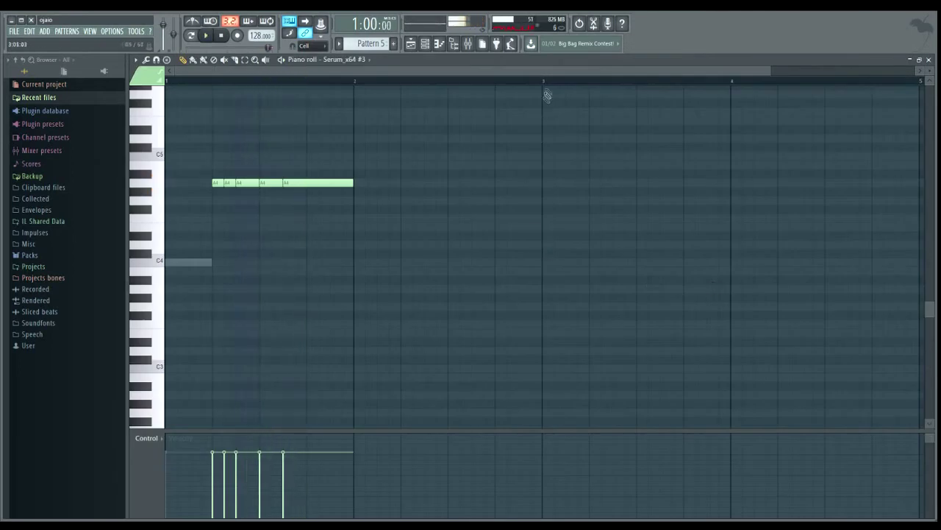
key("space")
left_click(439, 44)
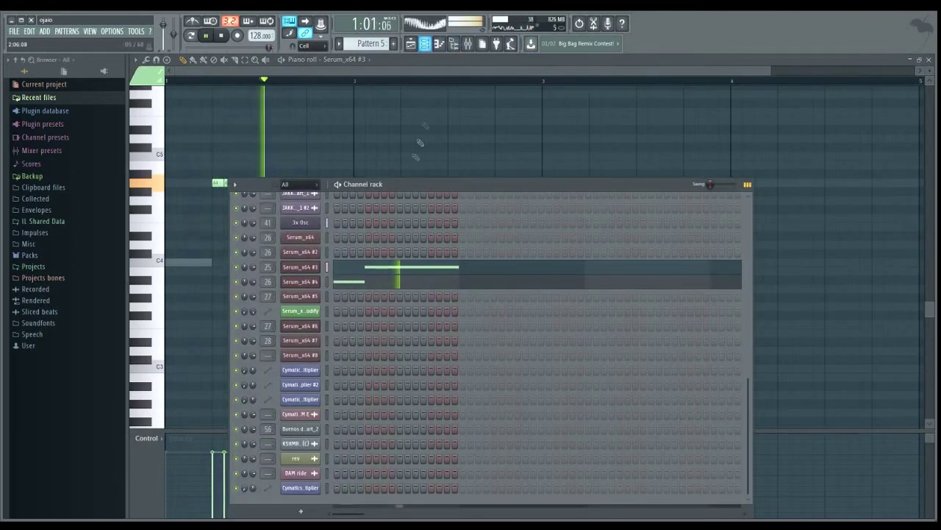
key("space")
left_click(308, 266)
key("space")
mouse_move(404, 446)
left_mouse_down()
mouse_move(403, 471)
mouse_move(407, 434)
left_mouse_up()
left_click(503, 99)
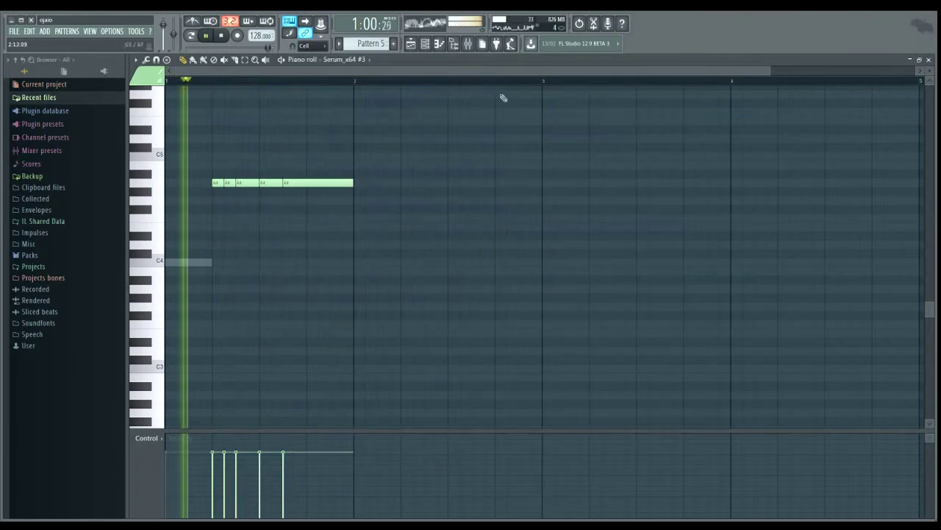
Check the Serum_x64 #3 synth settings and audition its A4 notes in the piano roll.
key("space")
left_click(426, 44)
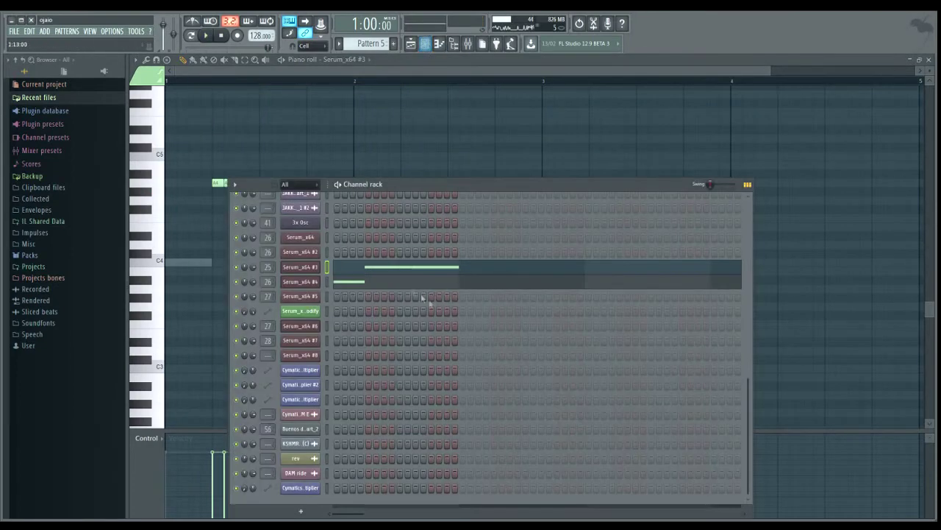
left_click(307, 269)
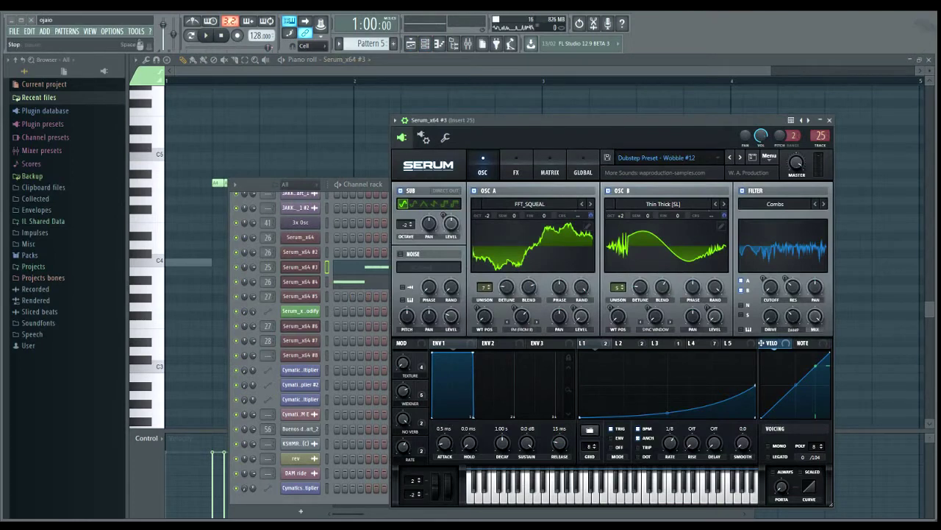
key("space")
key("F7")
key("space")
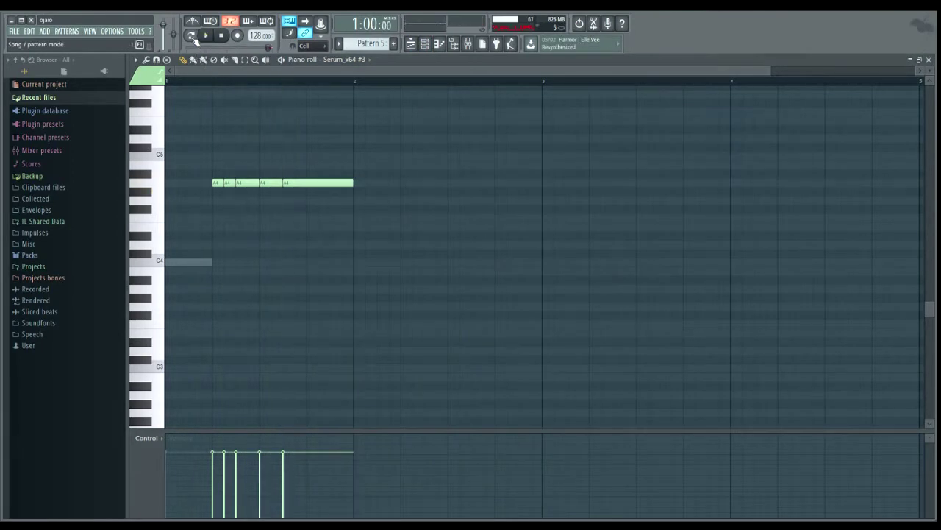
Reopen the Pattern 5 clip's notes from the playlist, switch playback to pattern mode and audition the pattern.
key("F5")
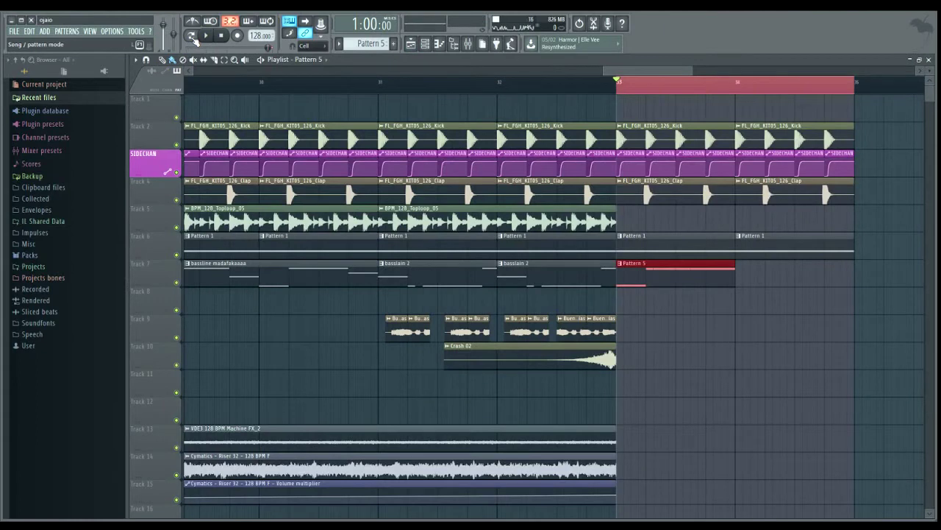
double_click(640, 281)
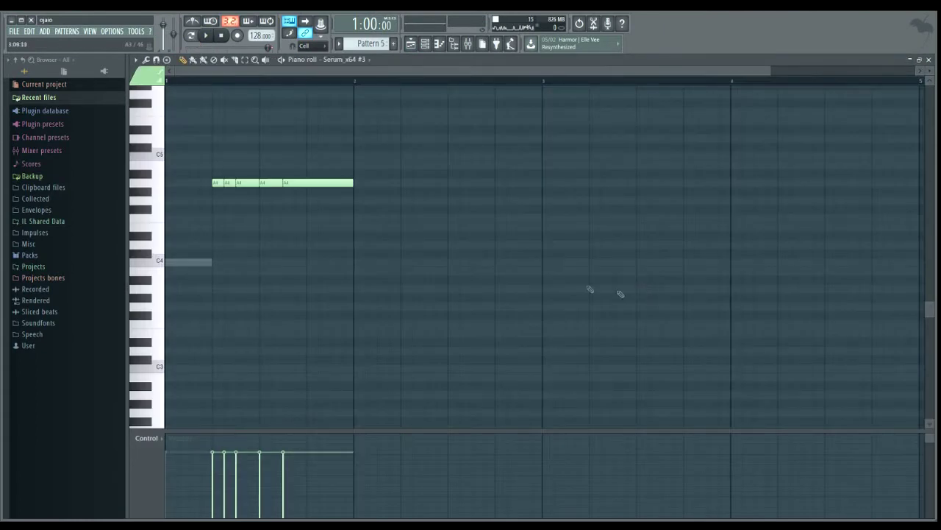
left_click(192, 37)
key("space")
key("space")
key("space")
key("space")
Go back to the playlist, then open the Serum_x64 #3 channel's piano roll and play Pattern 5.
key("F5")
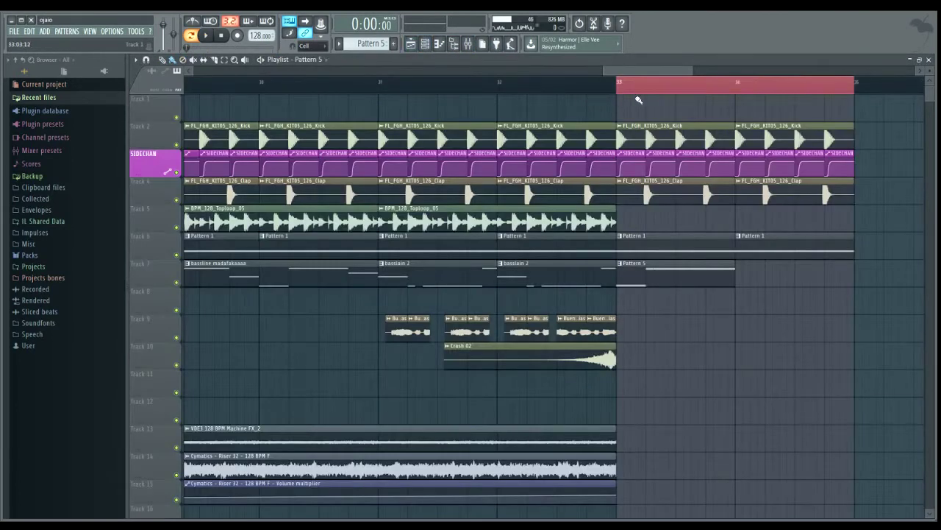
left_click(433, 46)
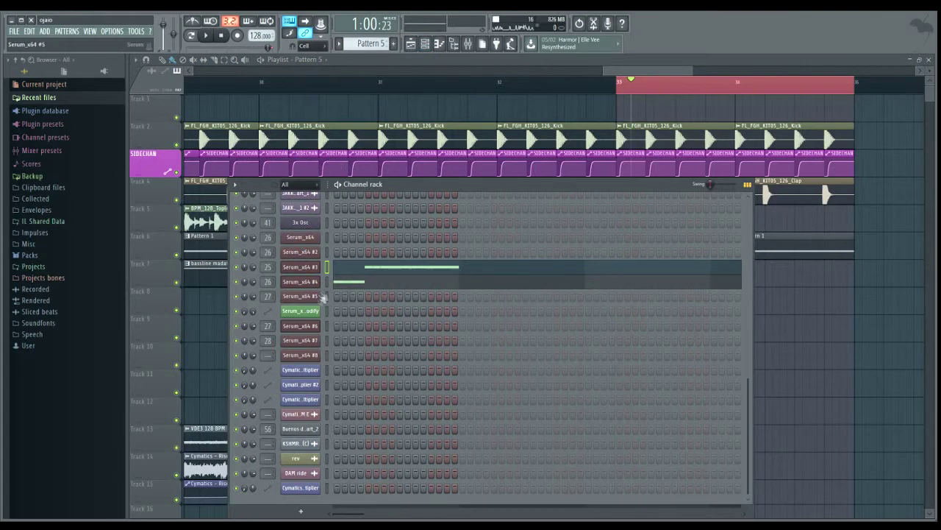
right_click(302, 271)
left_click(347, 268)
right_click(307, 267)
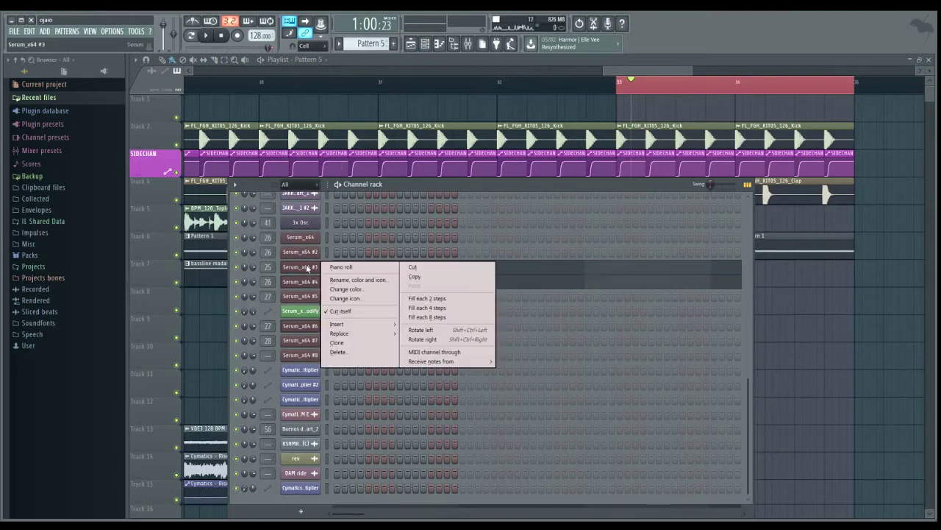
left_click(349, 271)
key("space")
Check mixer insert 25, the playlist and the channel rack while Pattern 5 plays.
left_click(468, 44)
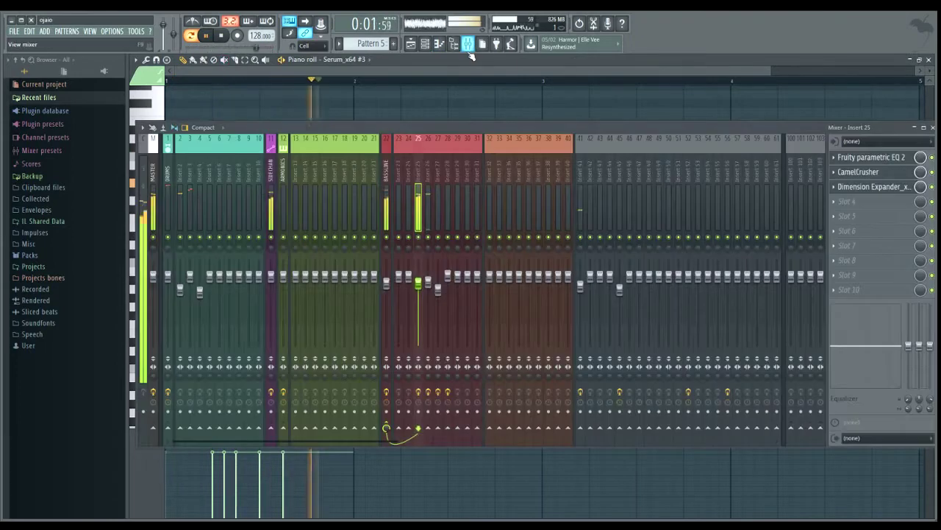
left_click(411, 44)
left_click(426, 44)
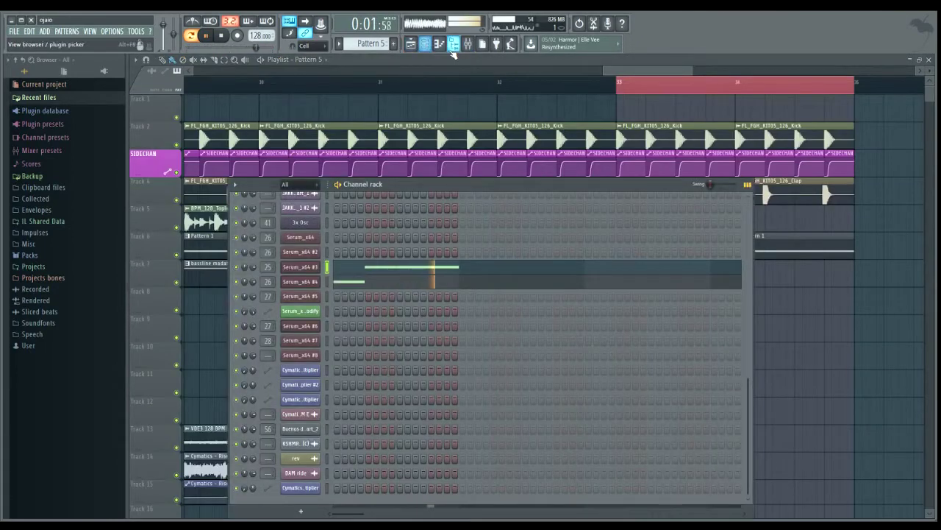
left_click(426, 44)
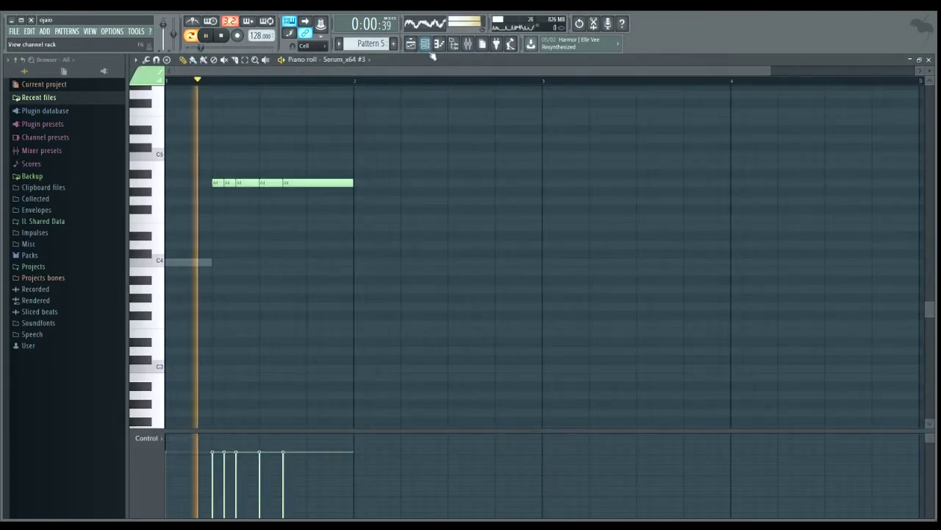
Open the Serum_x64 #3 synth and adjust its Rate and No Verb macros while the pattern plays.
left_click(435, 46)
left_click(300, 266)
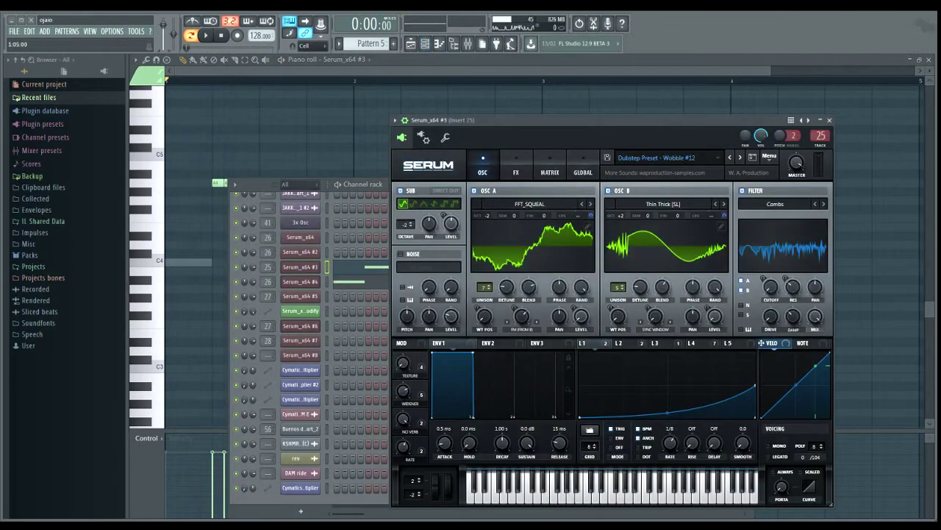
left_click(205, 35)
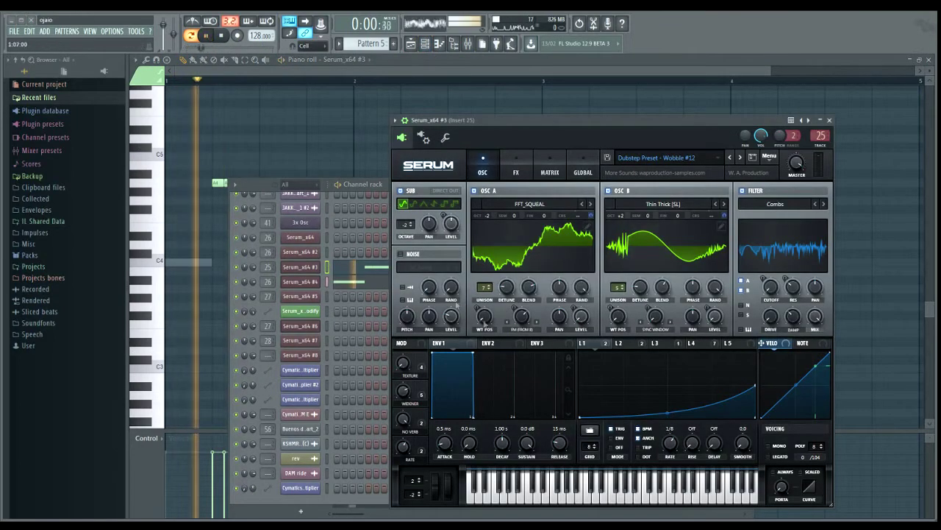
mouse_move(406, 447)
left_mouse_down()
mouse_move(406, 501)
mouse_move(407, 452)
left_mouse_up()
left_click_drag(403, 418, 403, 360)
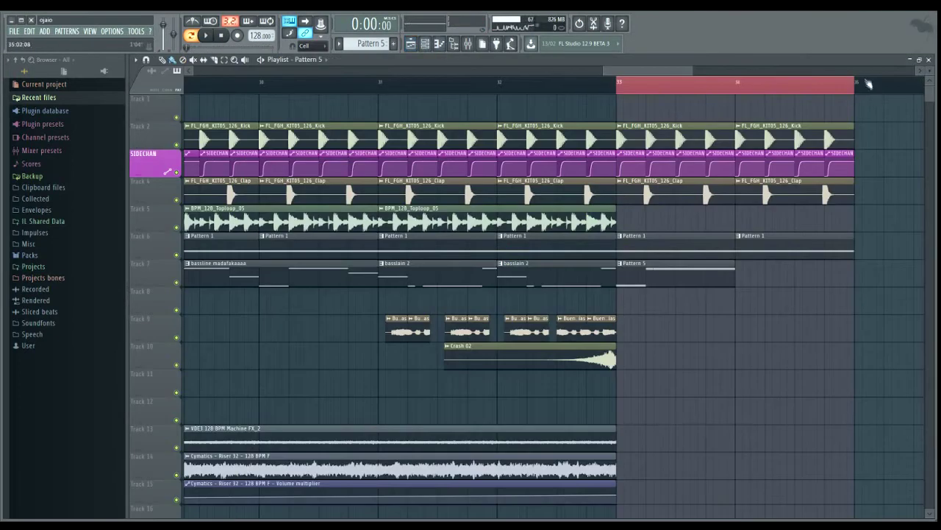
Create an automation clip for the Texture macro of Serum_x64 #3 and place it on Track 8 at bar 33.
left_click_drag(867, 83, 737, 86)
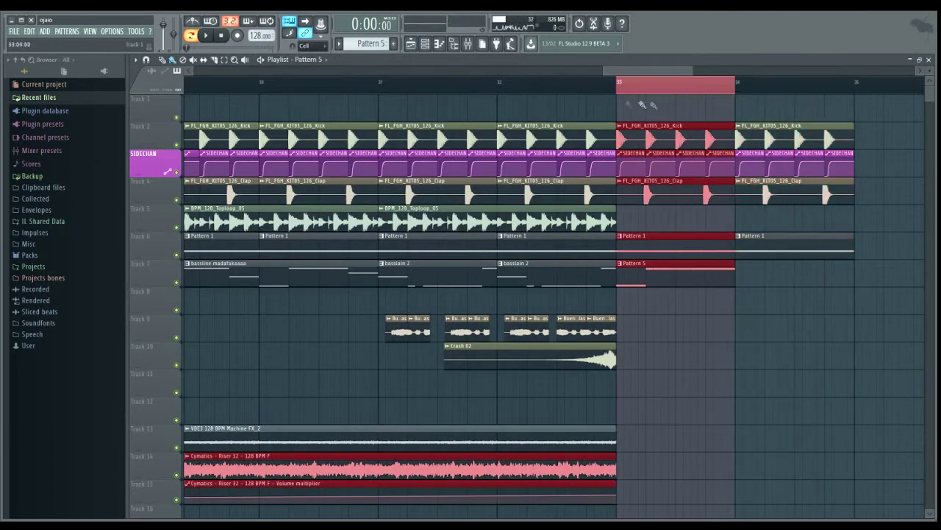
left_click(434, 44)
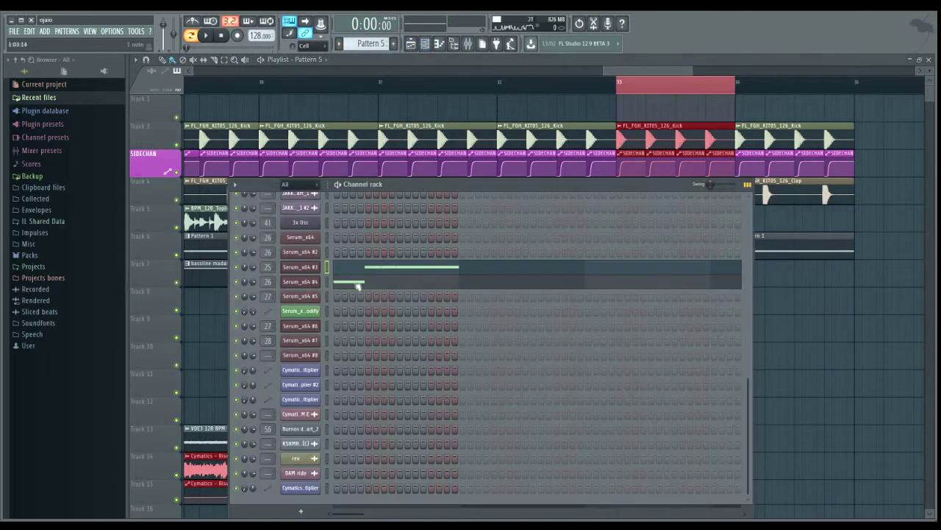
left_click(309, 268)
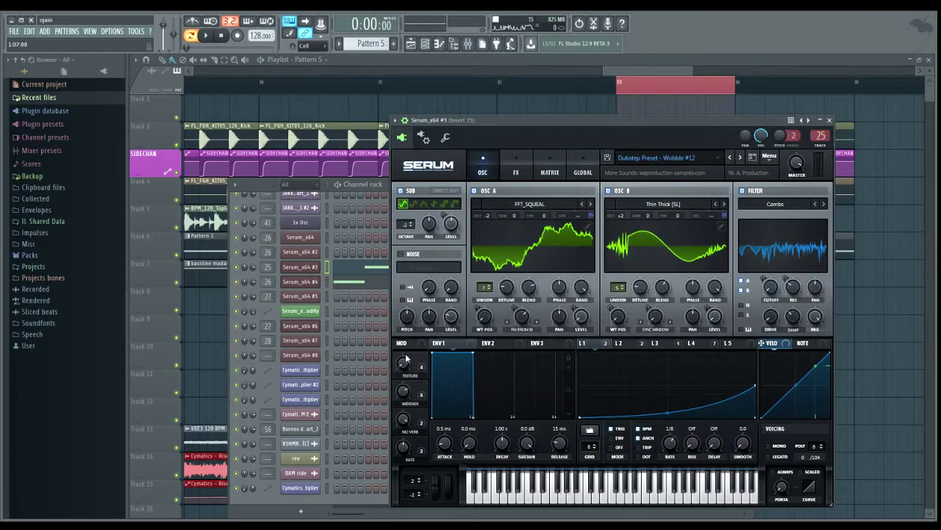
left_click_drag(405, 360, 404, 361)
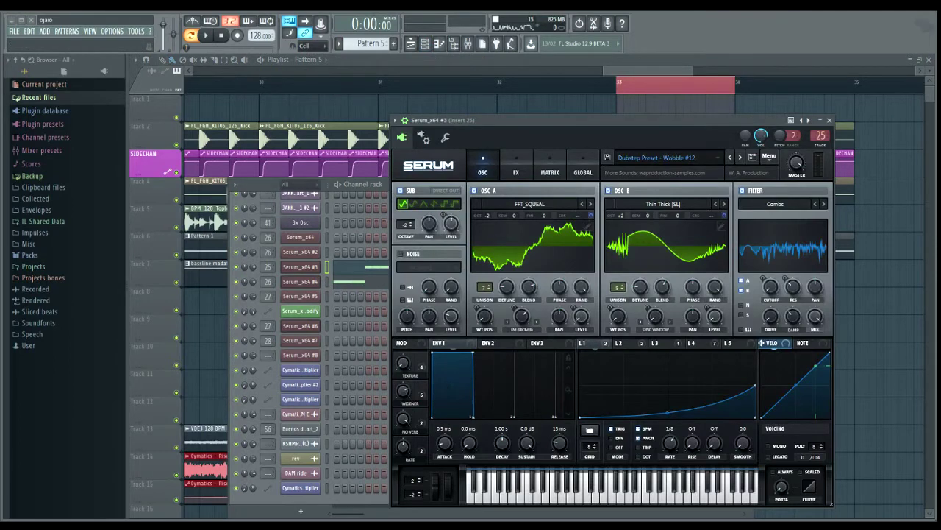
left_click(136, 31)
mouse_move(170, 141)
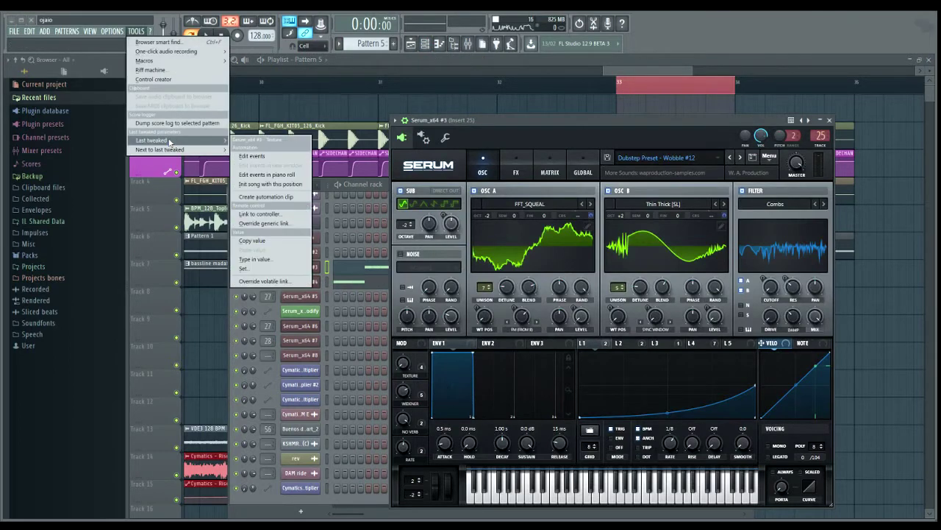
left_click(266, 197)
left_click(644, 72)
left_click_drag(680, 97, 675, 306)
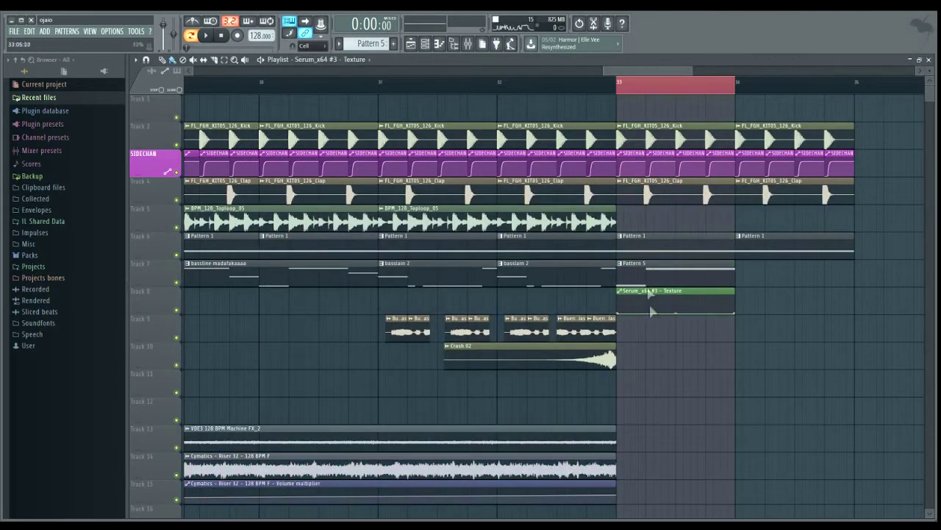
Shape the Texture automation so it jumps up at 33:05 and stays high until the clip's end at bar 34.
key("space")
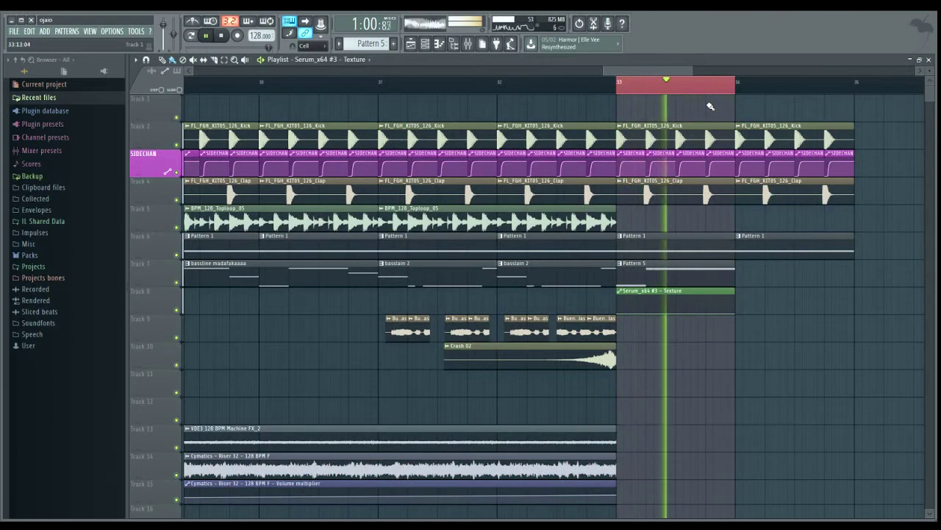
key("space")
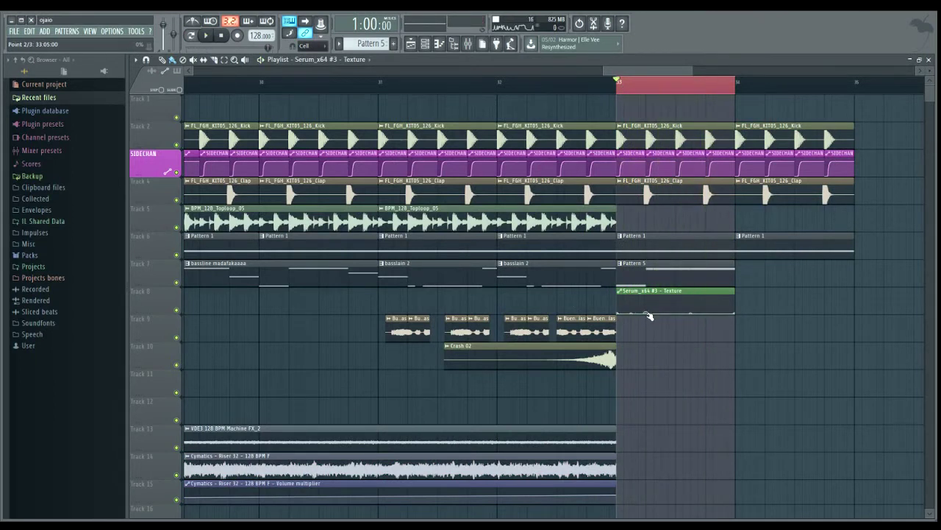
left_click_drag(647, 312, 650, 296)
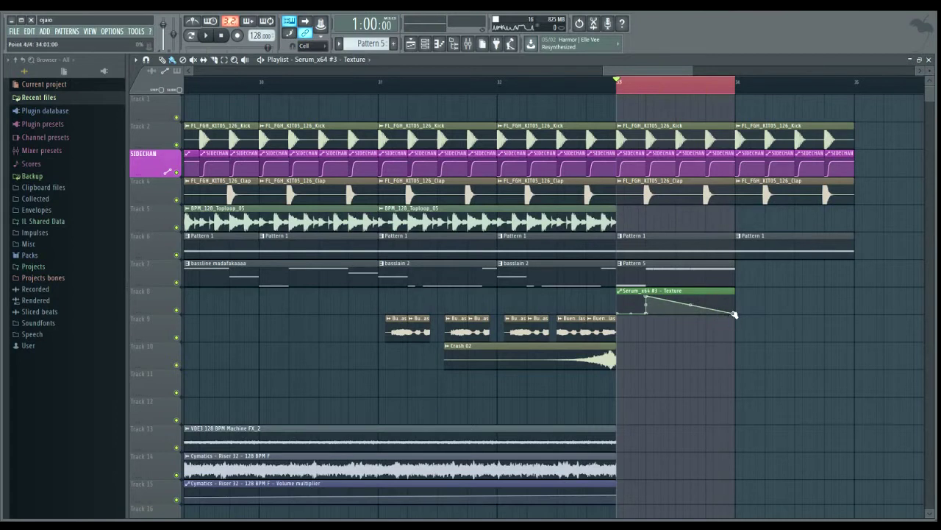
left_click_drag(734, 315, 734, 296)
Play bar 33 several times to audition the bassline with the Texture automation.
key("space")
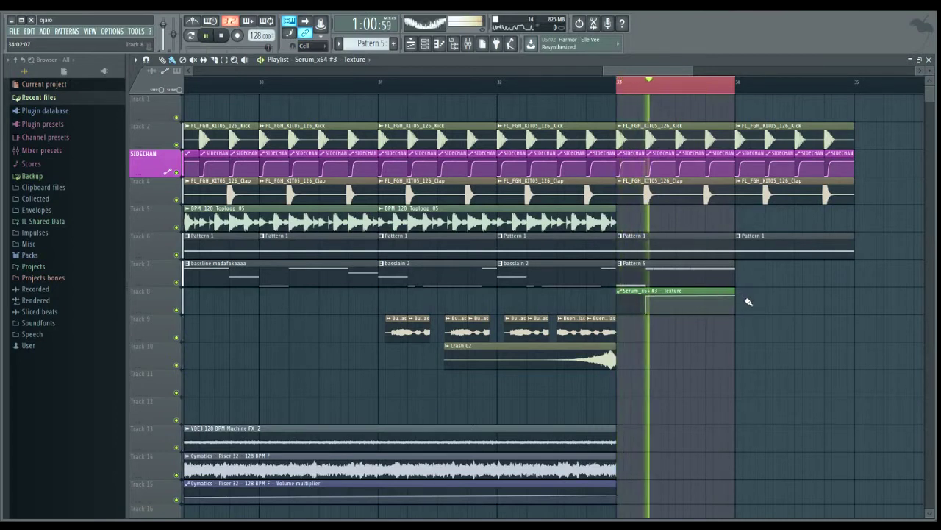
key("space")
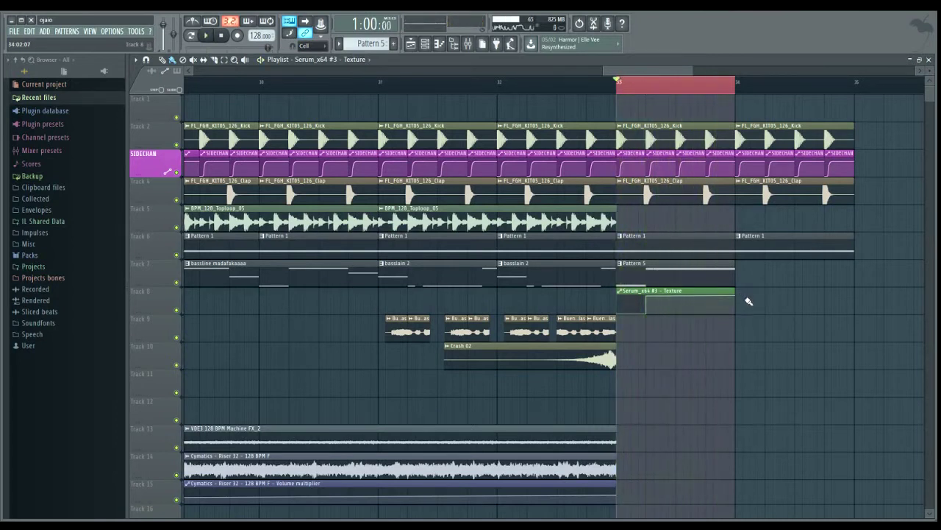
key("space")
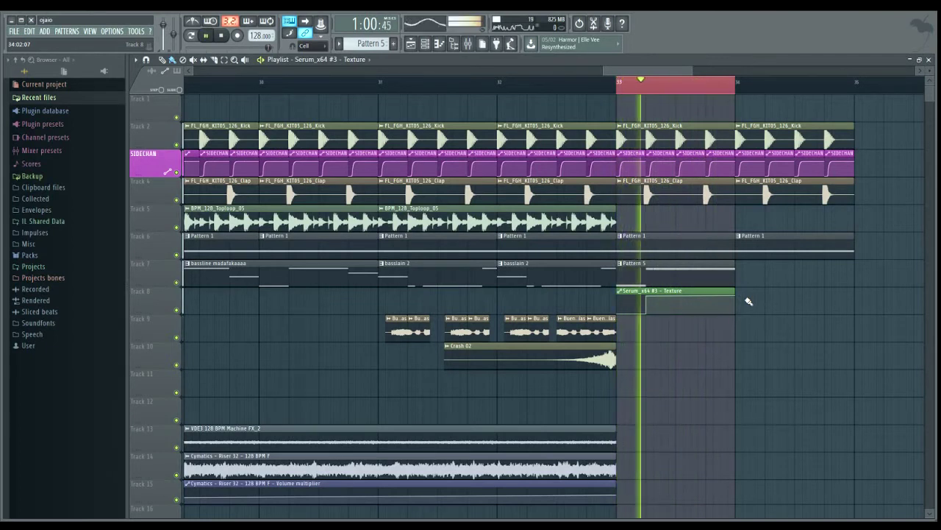
key("space")
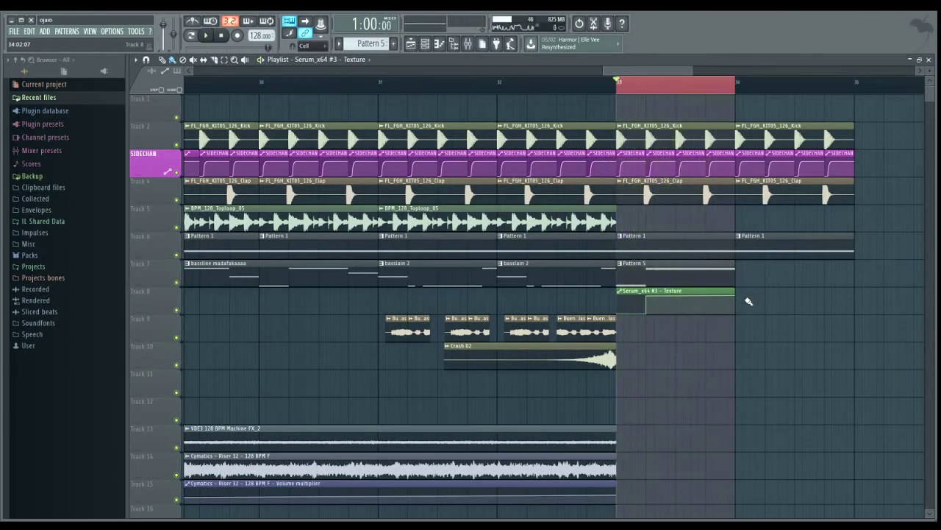
key("space")
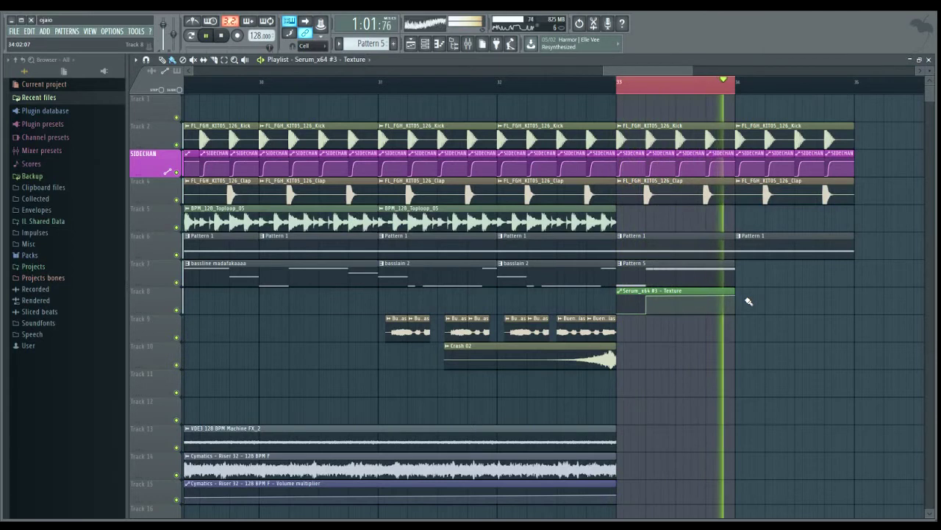
key("space")
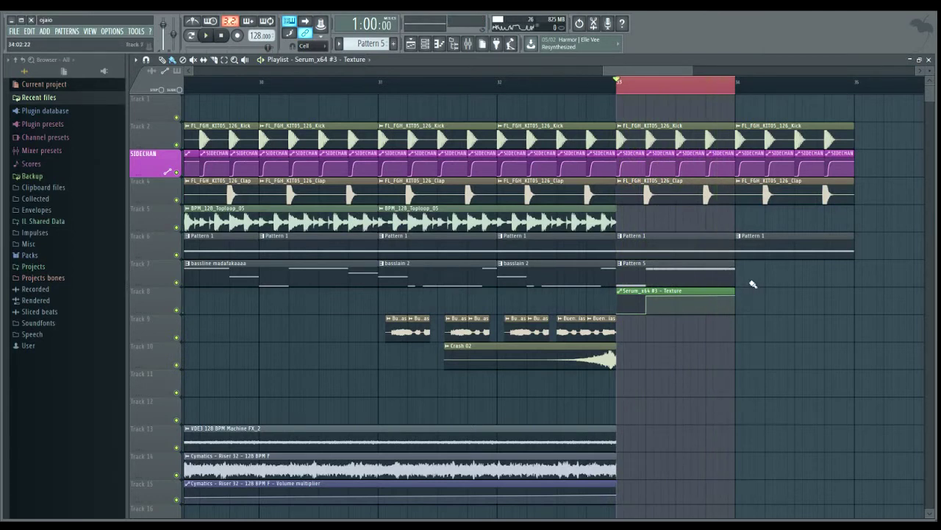
key("space")
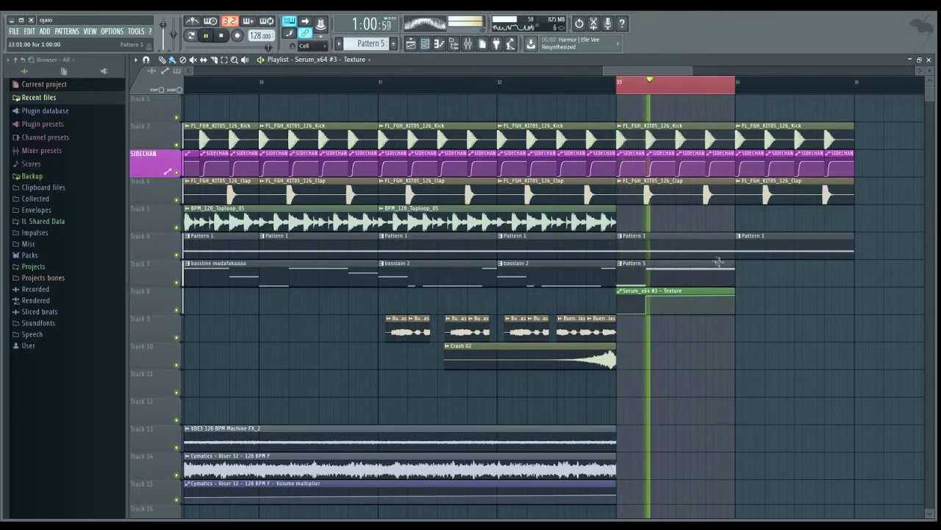
key("space")
Shorten the Pattern 5 clip at bar 33 to 0:14:00 and play it back.
key("space")
left_click_drag(736, 265, 721, 286)
key("space")
key("space")
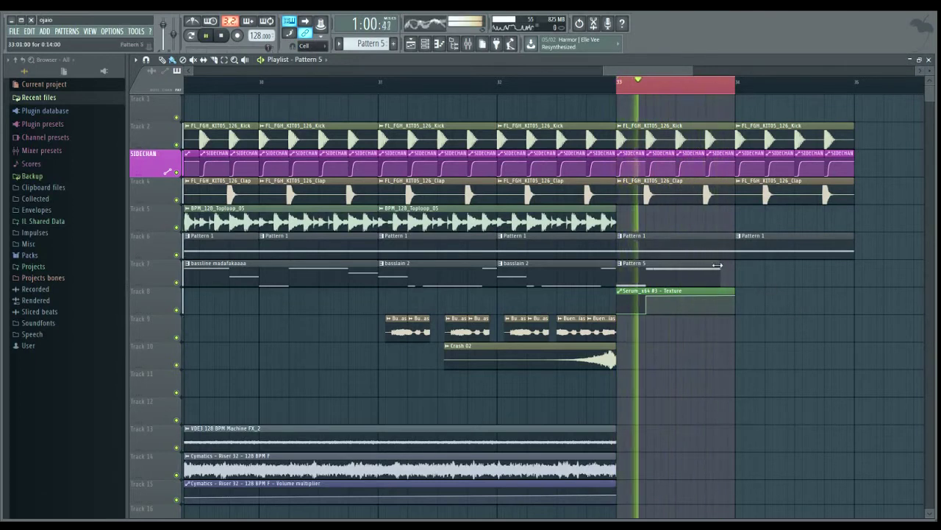
Audition the existing bassline clips by playing the arrangement from shortly before bar 32 and from bar 30.
left_click(496, 79)
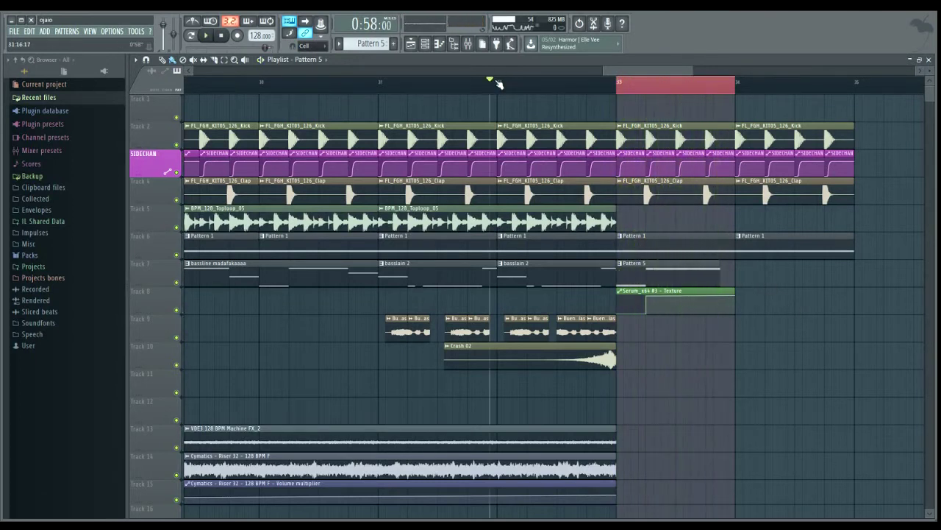
key("space")
left_click(267, 84)
key("space")
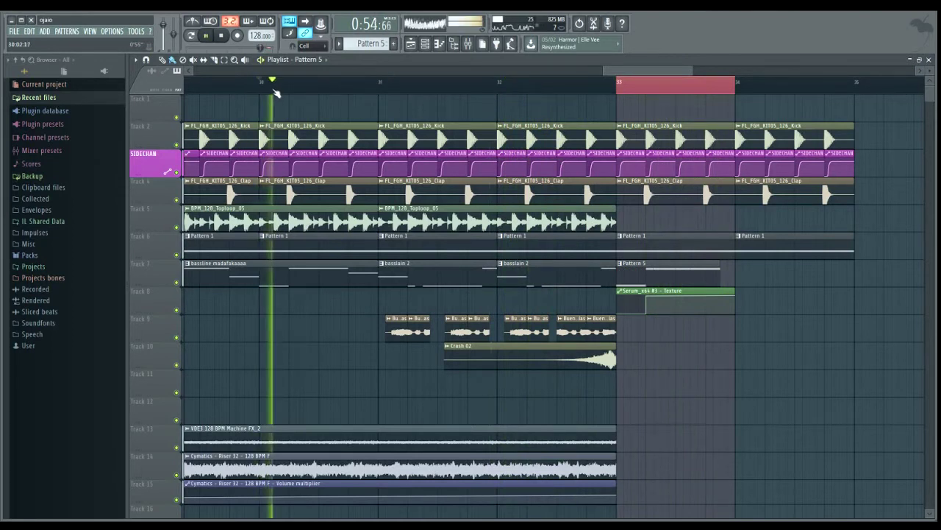
key("space")
key("space")
key("space")
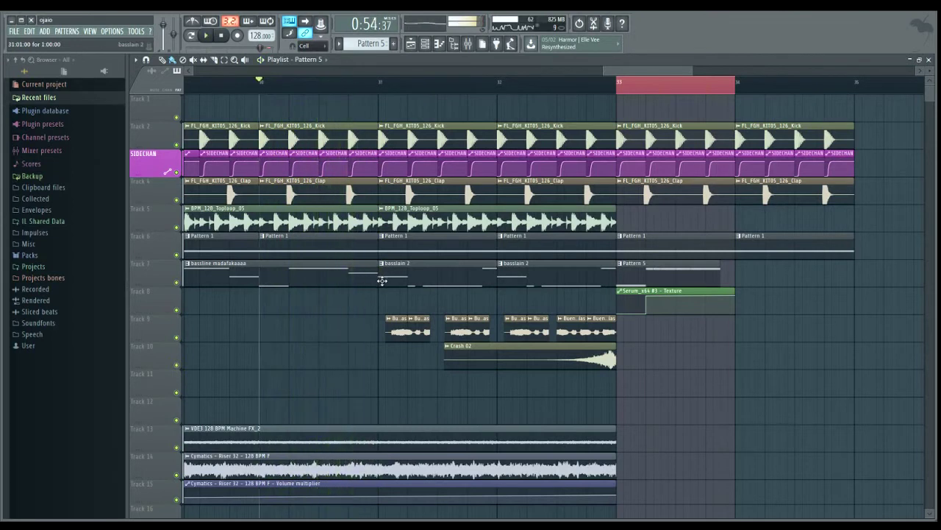
Add a basslain 2 clip on Track 7 at 33:13 and shorten the preceding Pattern 5 clip to end there.
key("space")
left_click(417, 275)
key("space")
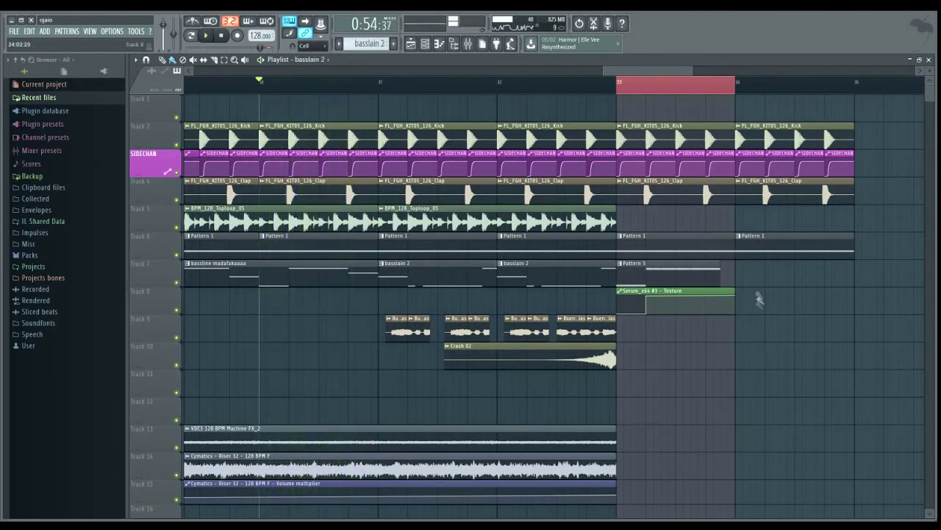
left_click(733, 276)
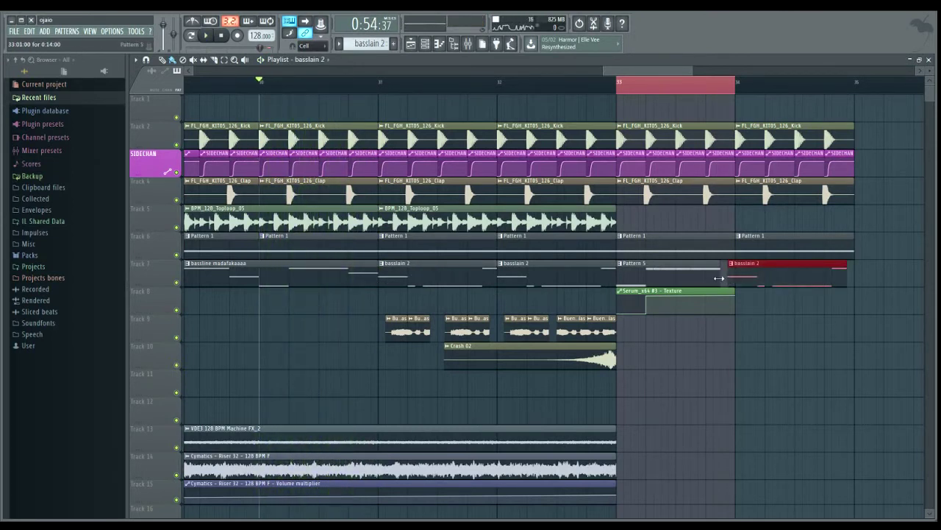
left_click(719, 278)
left_click_drag(760, 281, 740, 280)
key("space")
Audition bar 33, trim its basslain 2 clip to 0:04:00 and add another Pattern 5 clip at bar 34 on Track 7.
key("space")
left_click(619, 84)
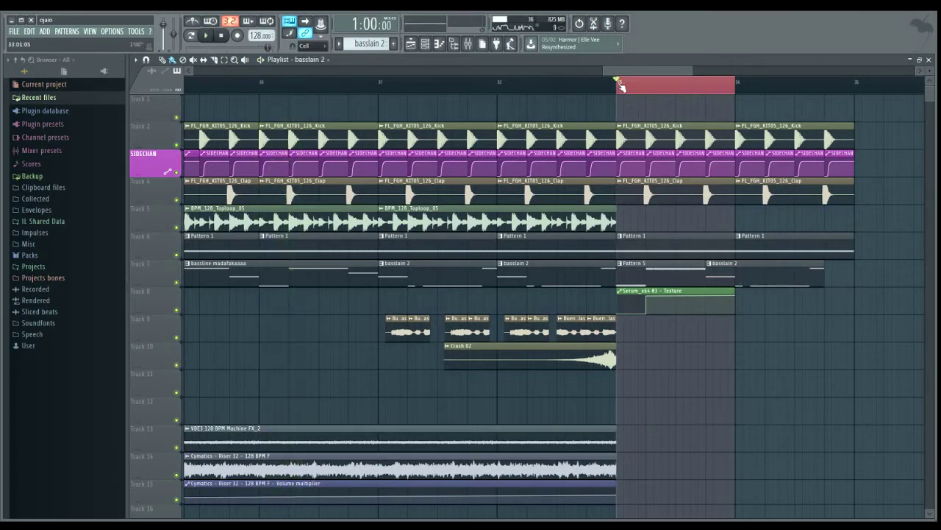
key("space")
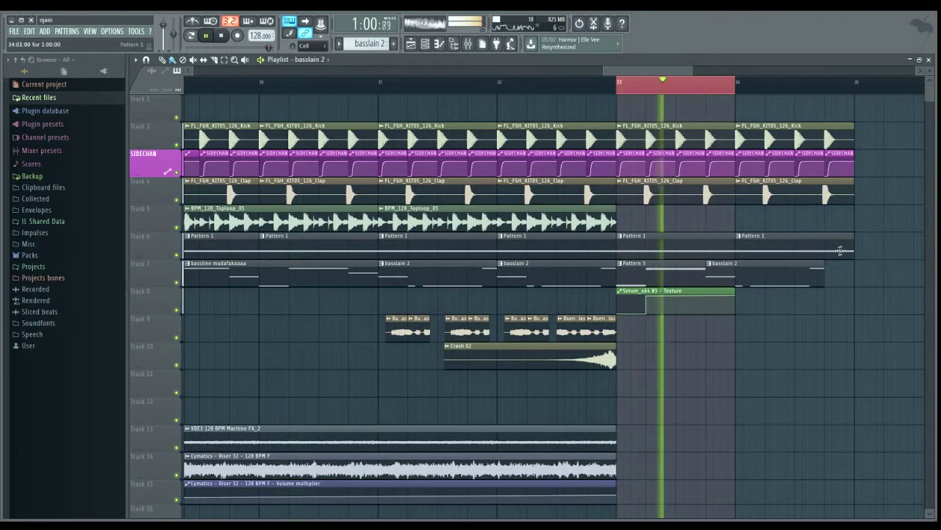
key("space")
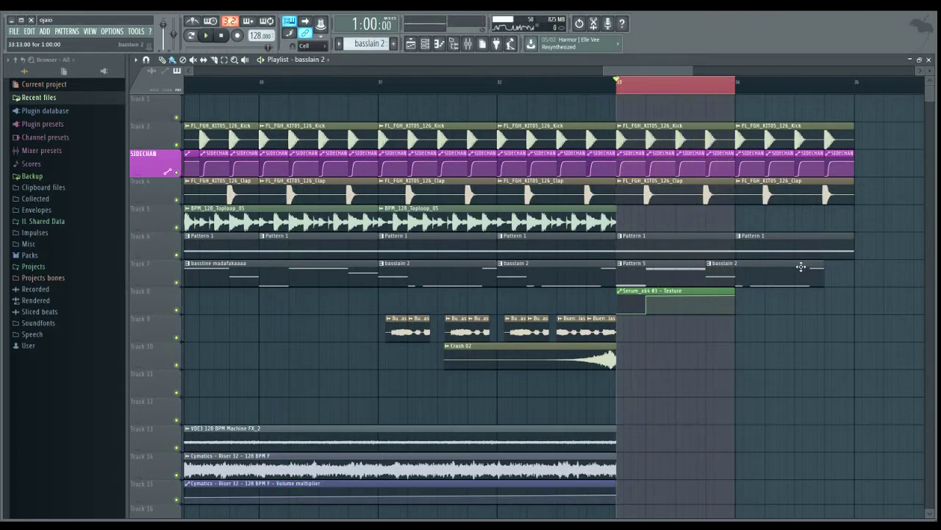
key("space")
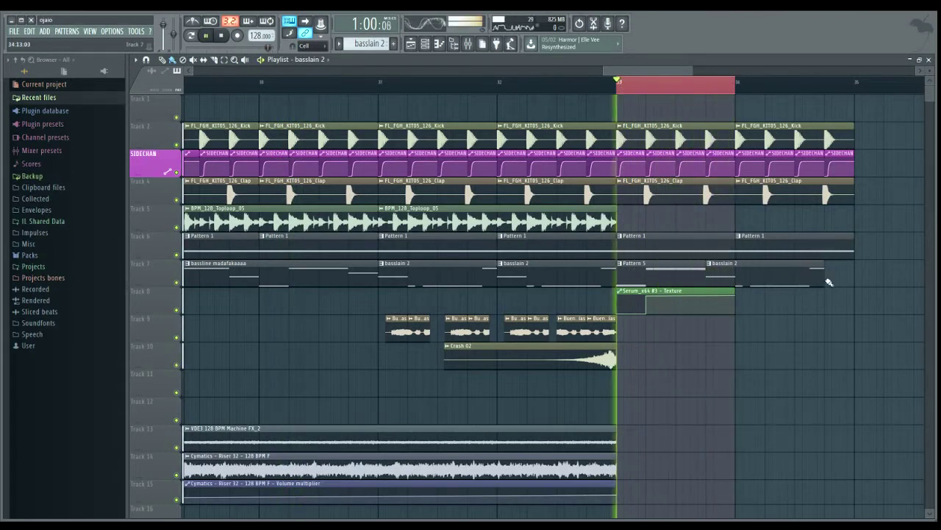
key("space")
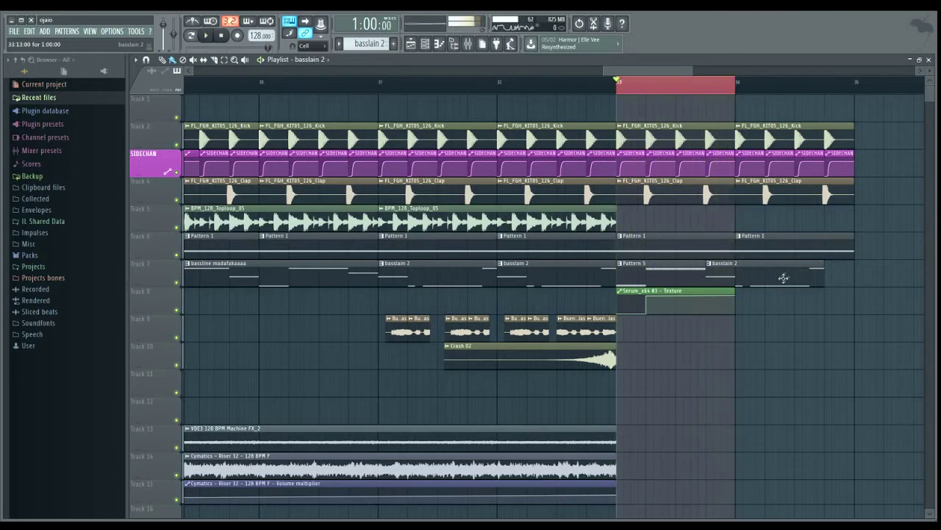
left_click_drag(817, 278, 736, 286)
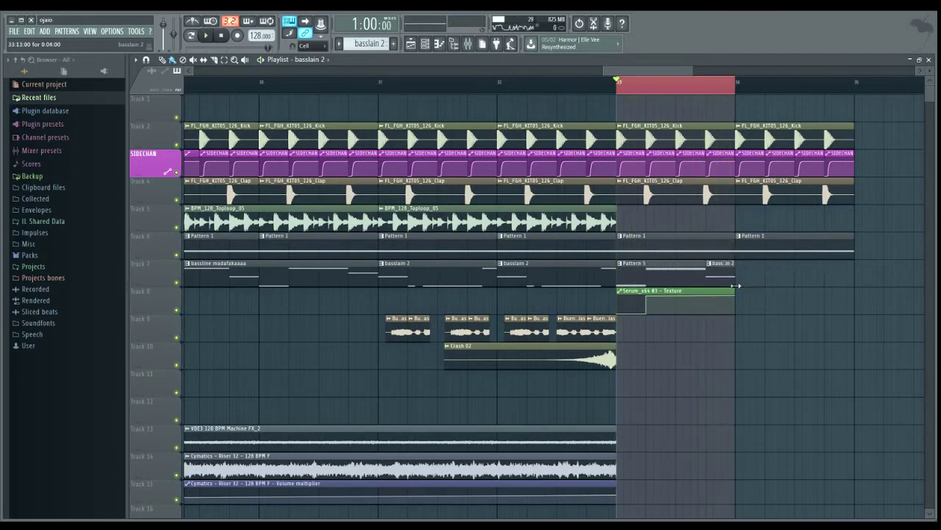
left_click(746, 284)
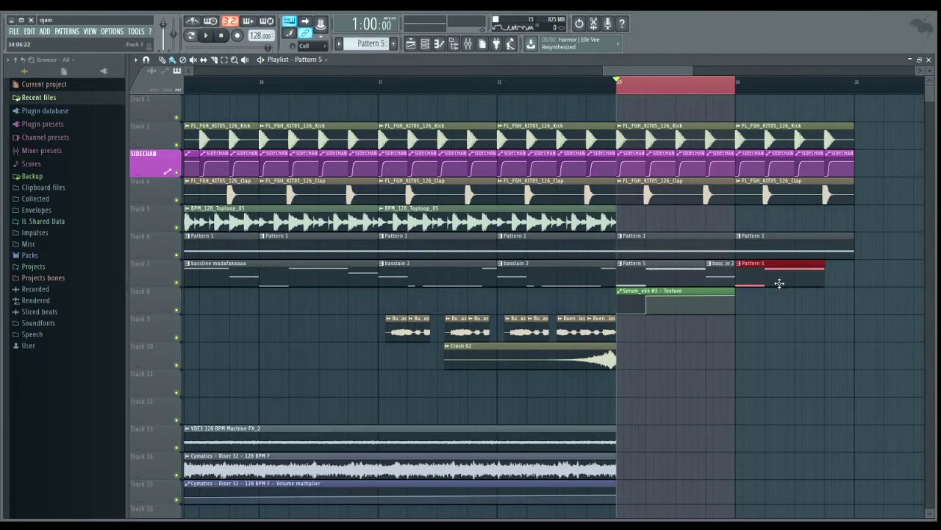
Add a basslain 2 clip on Track 8 in bar 34 and trim its start so only the bar's last beat remains.
left_click(474, 85)
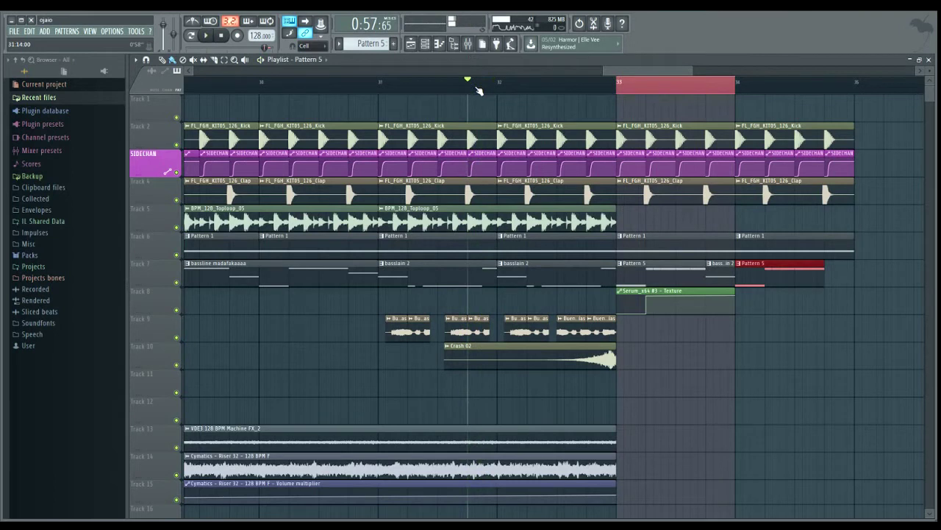
left_click(489, 275)
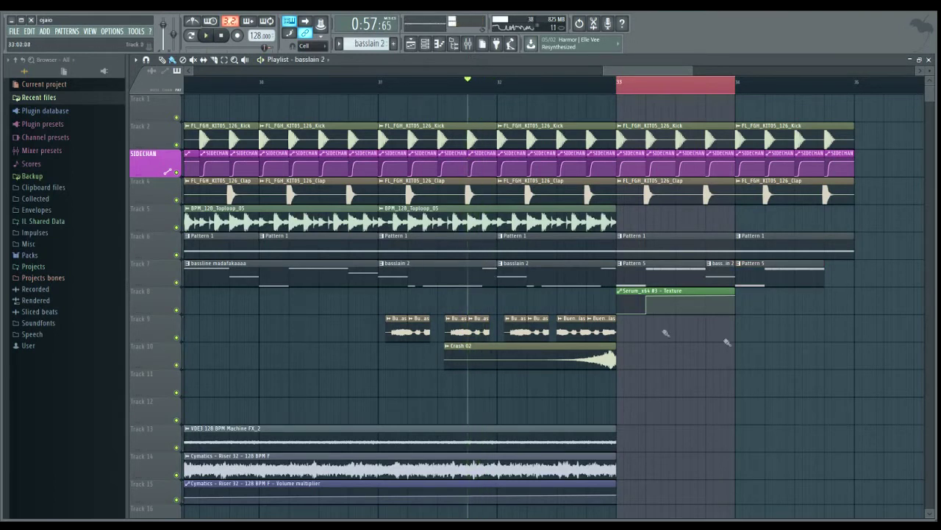
left_click_drag(802, 309, 777, 308)
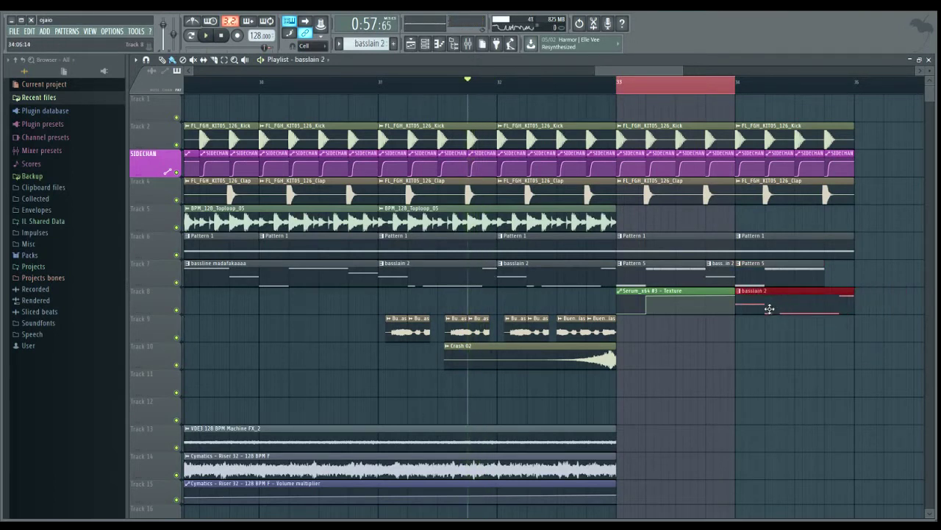
left_click_drag(742, 309, 787, 310)
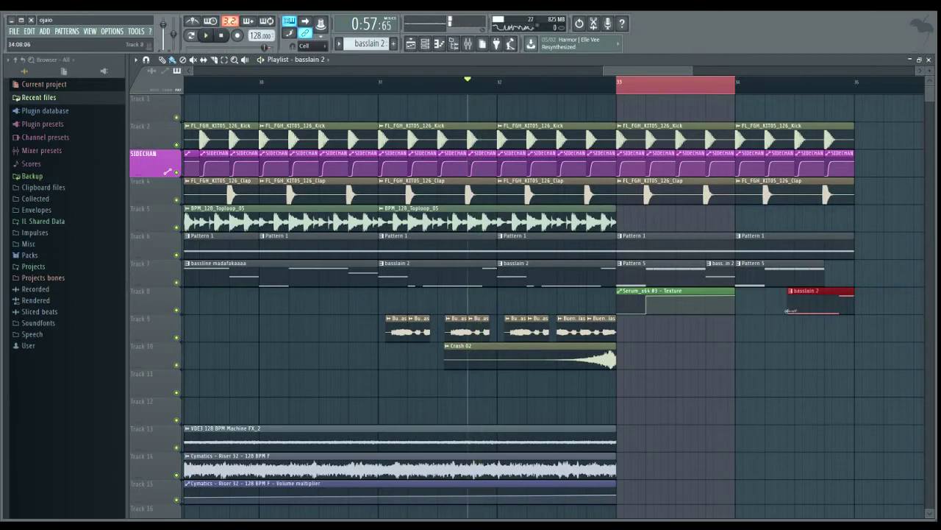
key("space")
Select bars 33 and 34 as the playback range and play the new bassline section.
left_click(622, 84)
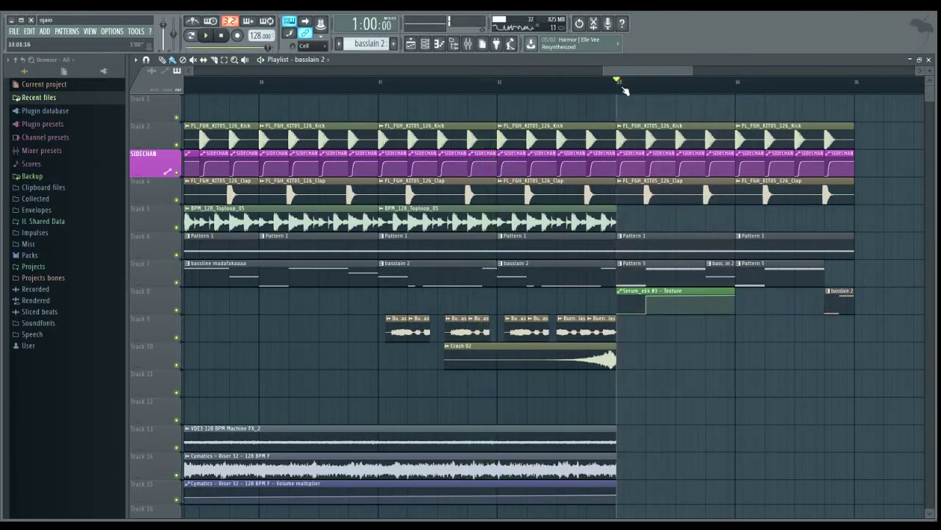
key("space")
left_click_drag(616, 84, 852, 109)
key("space")
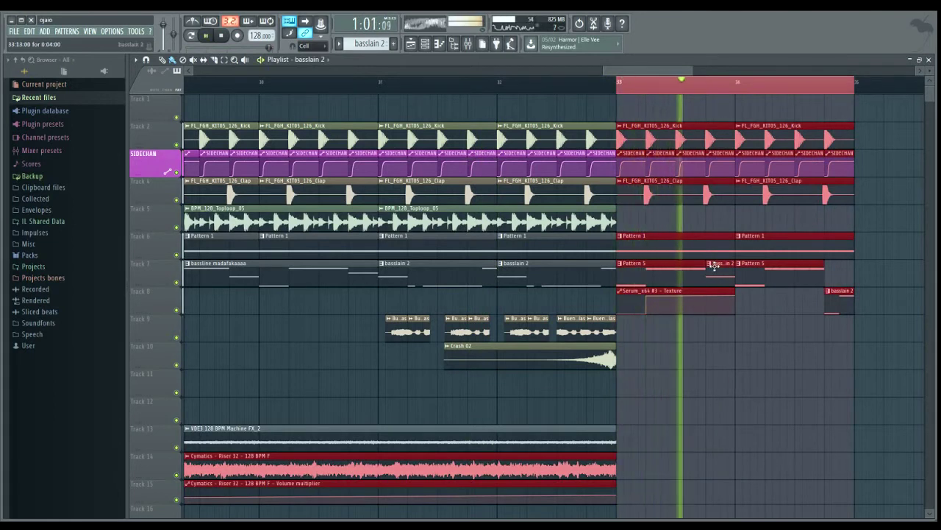
Audition the bassline transition into bar 34, replaying it from bar 33's fourth beat and from the start of bar 34.
key("space")
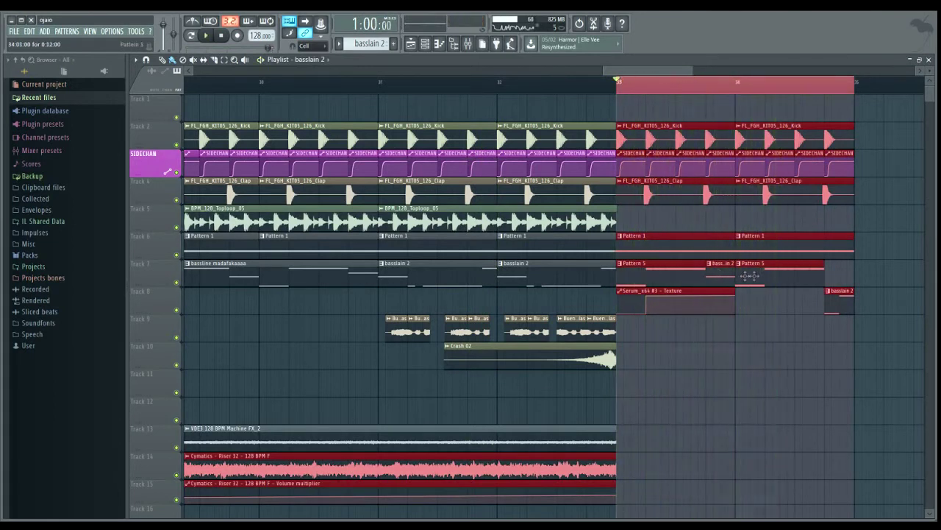
left_click(740, 87)
key("space")
key("space")
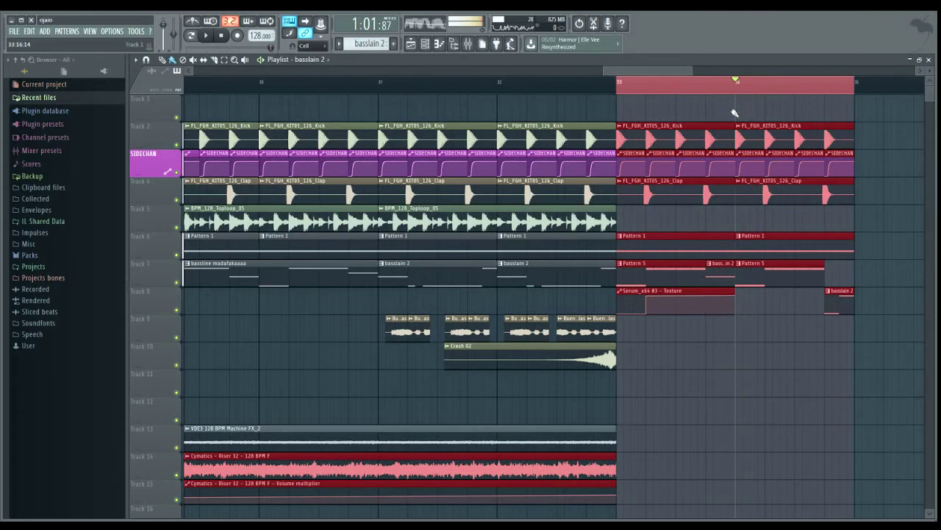
left_click(713, 92)
key("space")
key("space")
key("space")
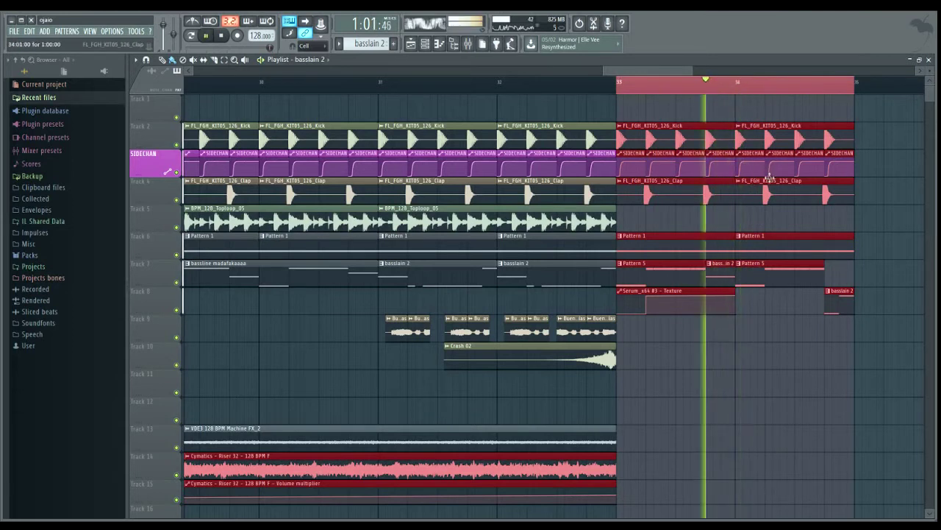
key("space")
key("space")
key("space")
left_click(737, 84)
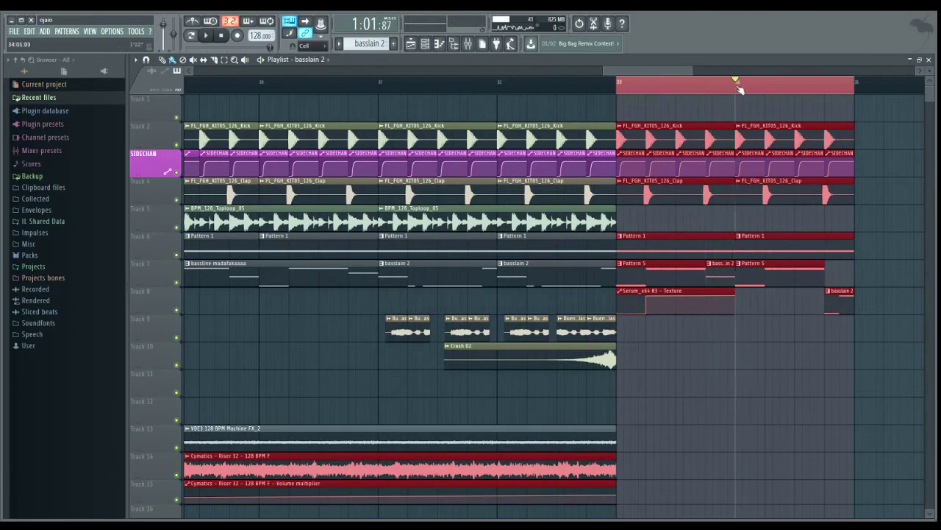
key("space")
key("space")
left_click(710, 83)
key("space")
key("space")
key("space")
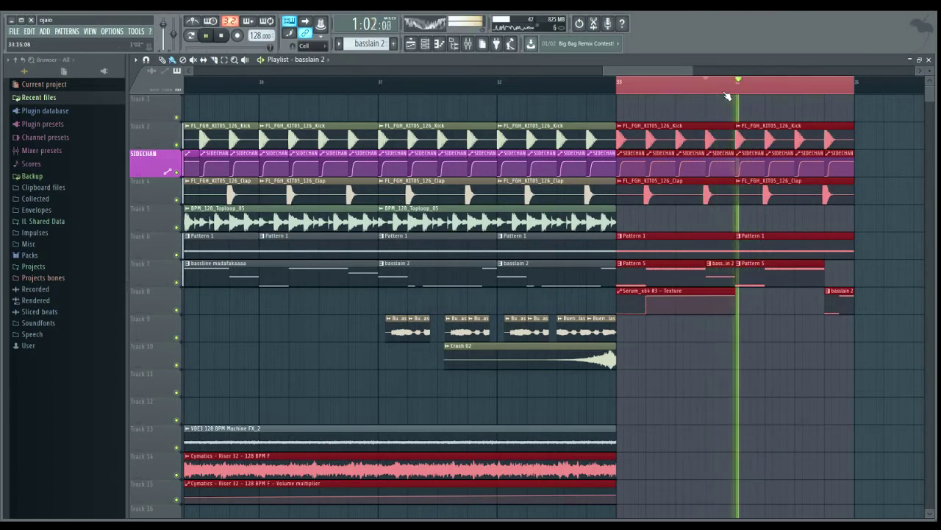
key("space")
key("space")
key("space")
key("space")
key("space")
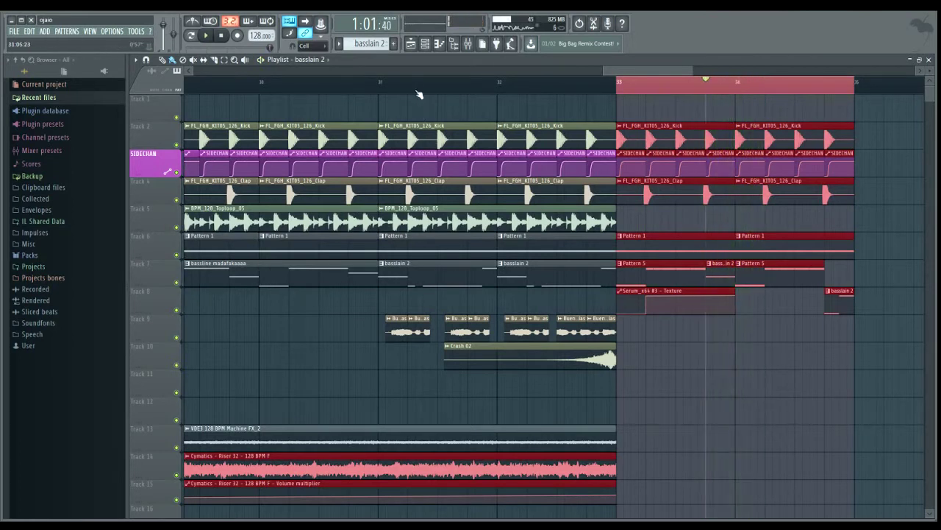
Listen to the earlier bassline from the start of bar 31 and from the second half of bar 30.
key("space")
key("space")
left_click(380, 86)
key("space")
key("space")
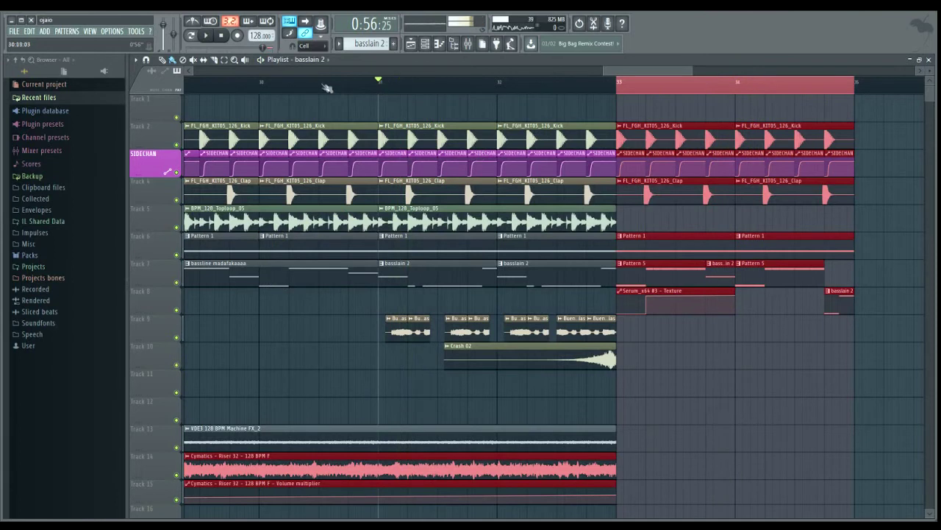
left_click_drag(334, 84, 342, 86)
key("space")
key("space")
key("space")
key("space")
key("space")
key("space")
key("space")
key("space")
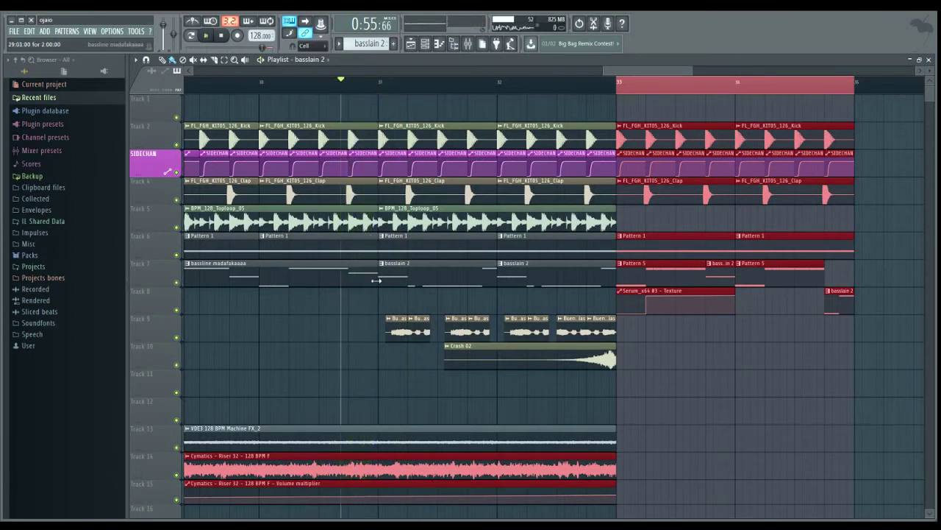
Play the first part of the drop from bar 25 for comparison with the new section.
scroll(258, 77, "left", 1)
left_click_drag(259, 81, 277, 87)
key("space")
left_click_drag(612, 72, 493, 75)
key("space")
key("space")
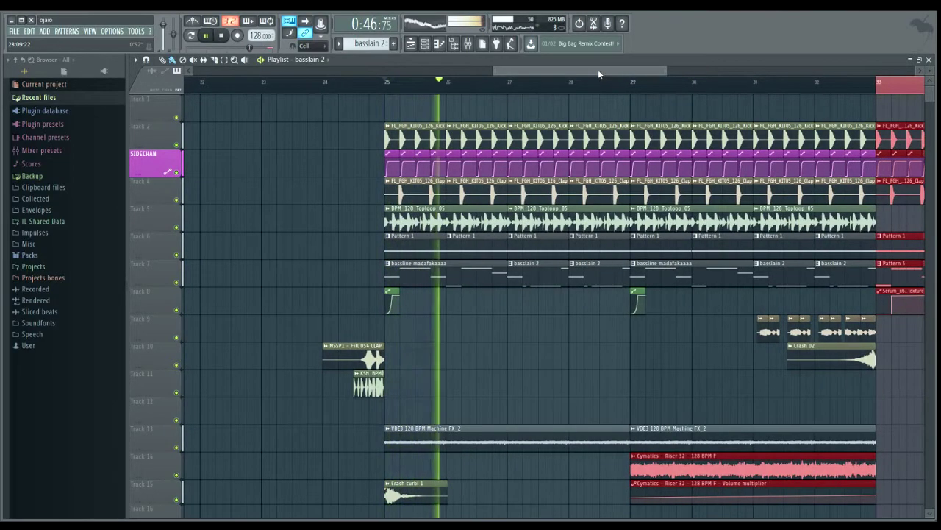
left_click_drag(598, 69, 667, 70)
key("space")
Replay the new section from mid bar 34 and from bar 33's fourth beat to judge the bassline.
left_click(680, 81)
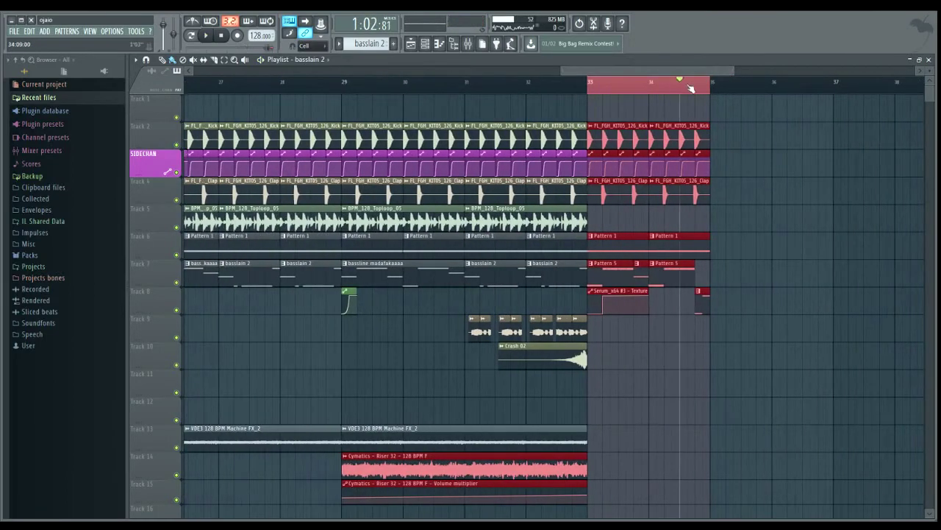
scroll(701, 85, "up", 3)
key("space")
key("space")
left_click(582, 88)
key("space")
key("space")
key("space")
key("space")
key("space")
Make Pattern 5 active and open its Serum_x64 #4 channel to audition the BASS - Crazy sound.
key("space")
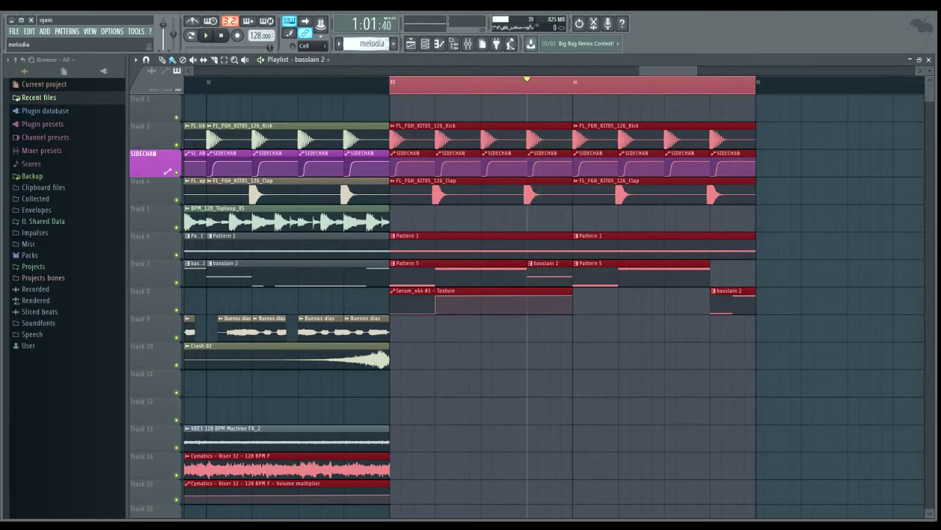
key("space")
key("F6")
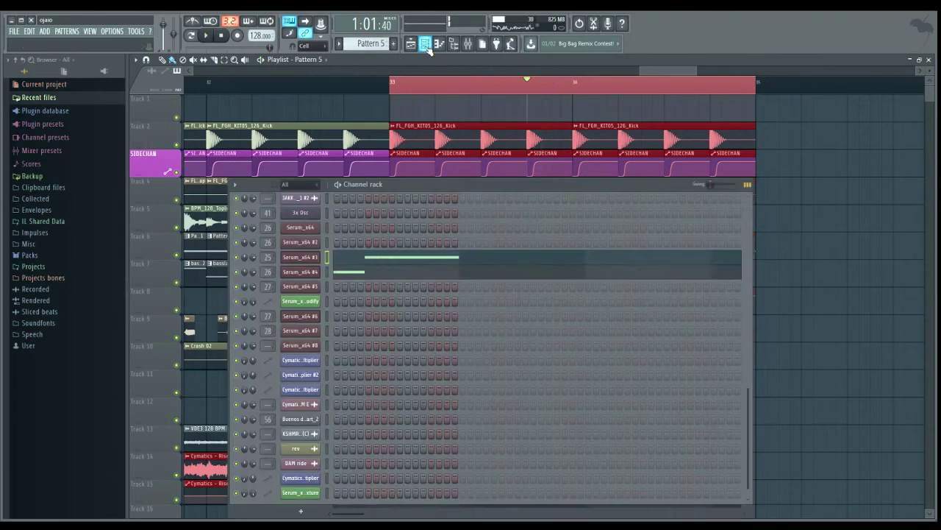
key("space")
left_click(312, 274)
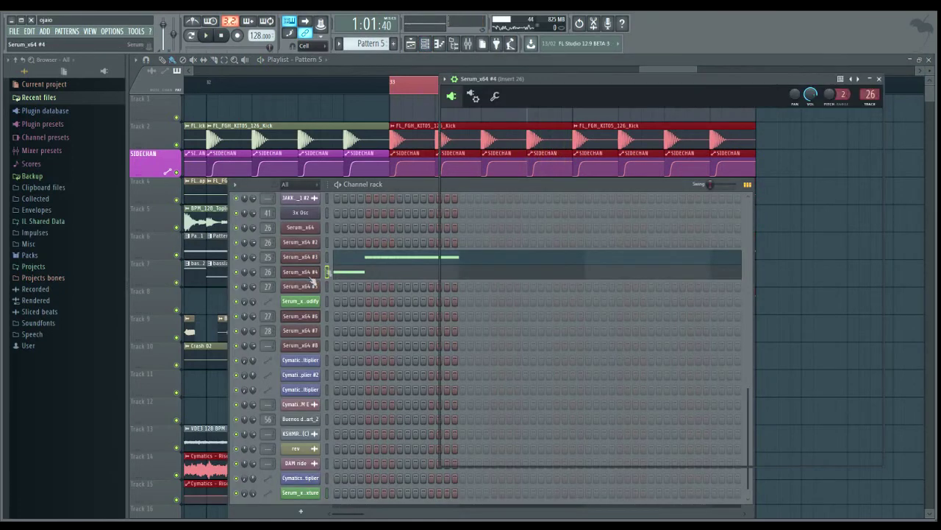
key("c")
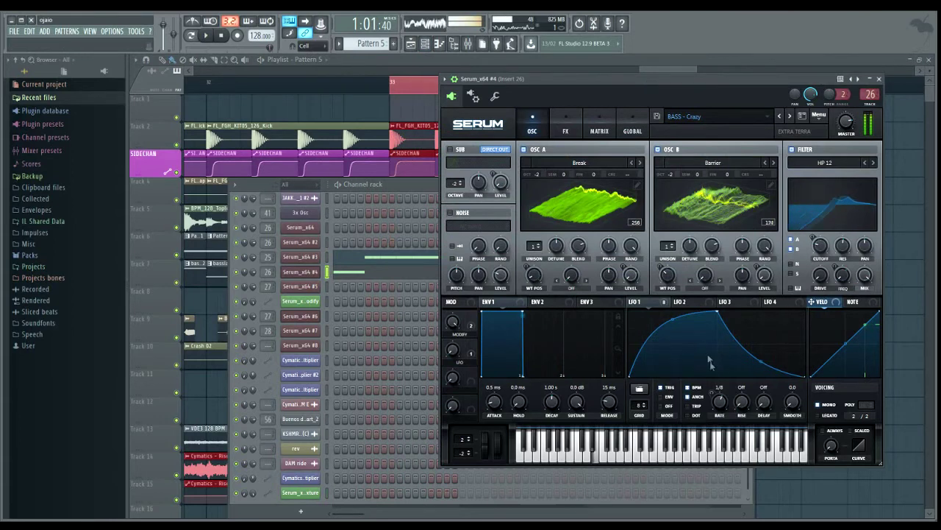
left_click(674, 68)
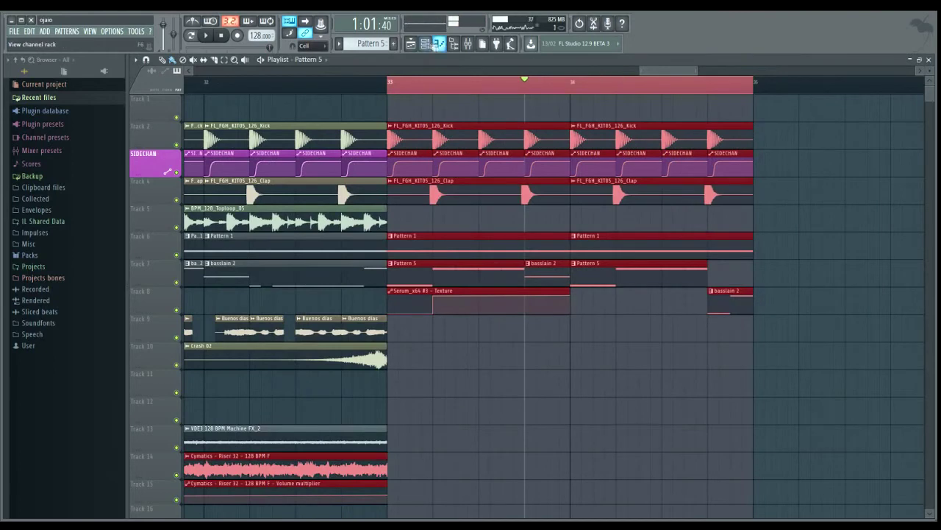
Clone the Serum_x64 #4 channel, then set the clone's LFO 1 rate to 1/4 and reshape its curve into a broader plateau.
left_click(438, 44)
right_click(302, 272)
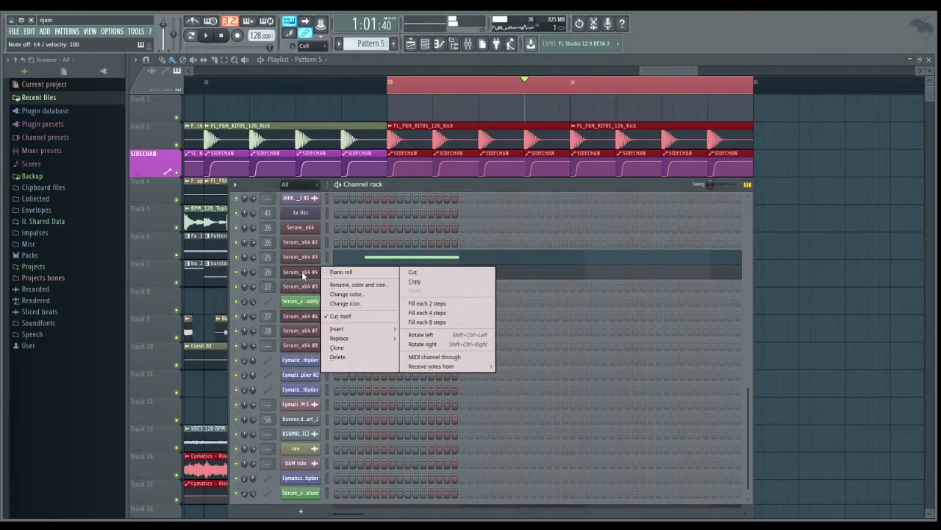
left_click(353, 349)
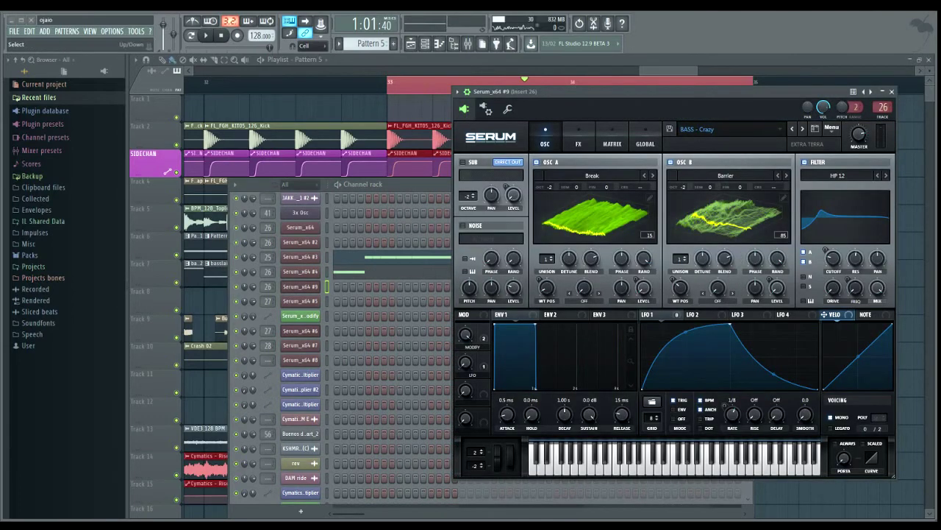
left_click(327, 292)
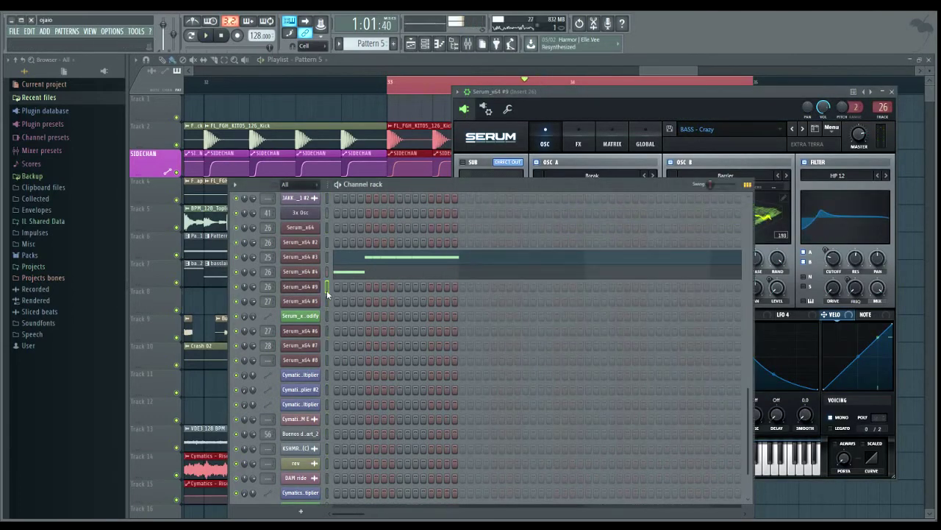
left_click(753, 94)
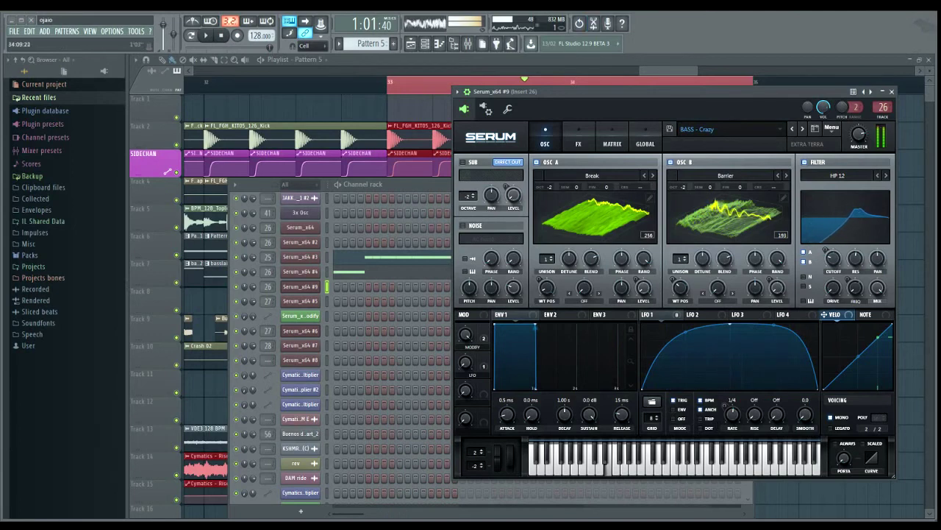
Add a one-beat E4 note at the start of bar 2 in the Serum_x64 #9 piano roll of Pattern 5.
right_click(318, 284)
left_click(340, 285)
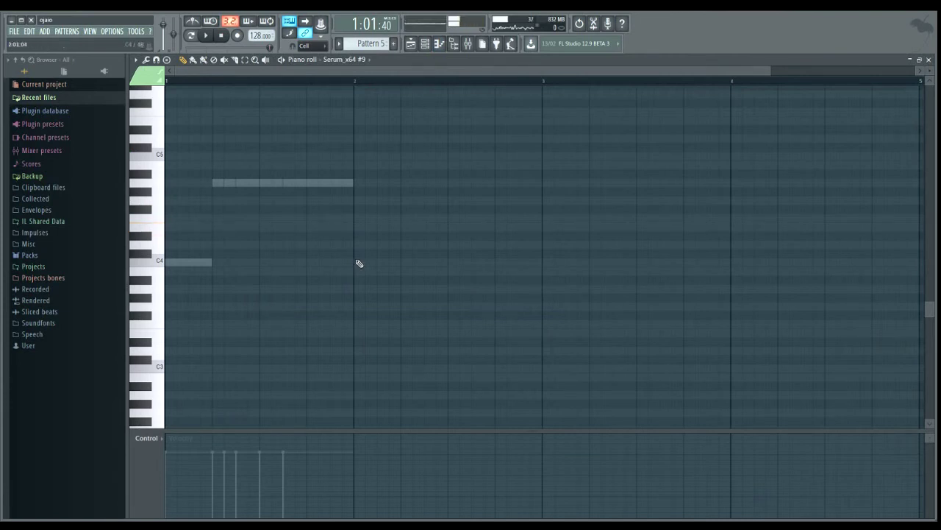
left_click(358, 263)
left_click_drag(369, 262, 361, 227)
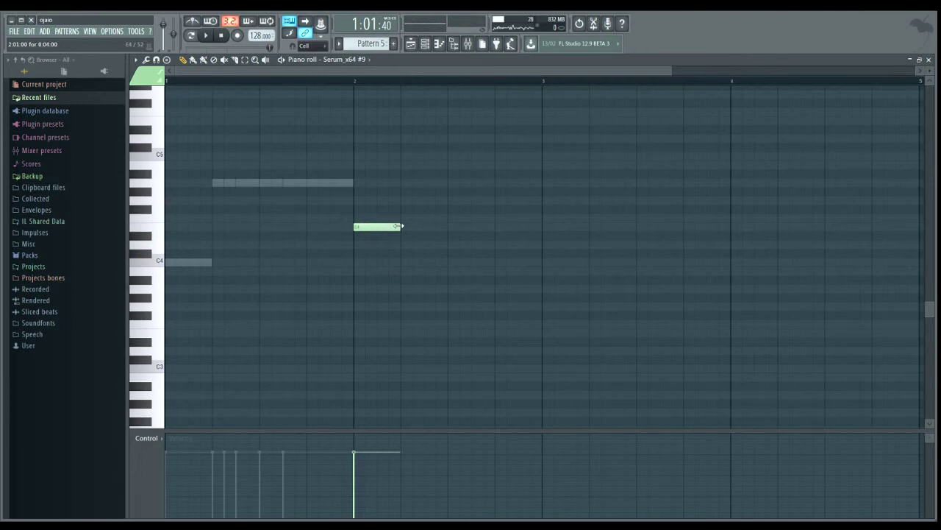
Return to the playlist, clear the bars 33–34 playback selection and play from bar 33.
left_click(411, 44)
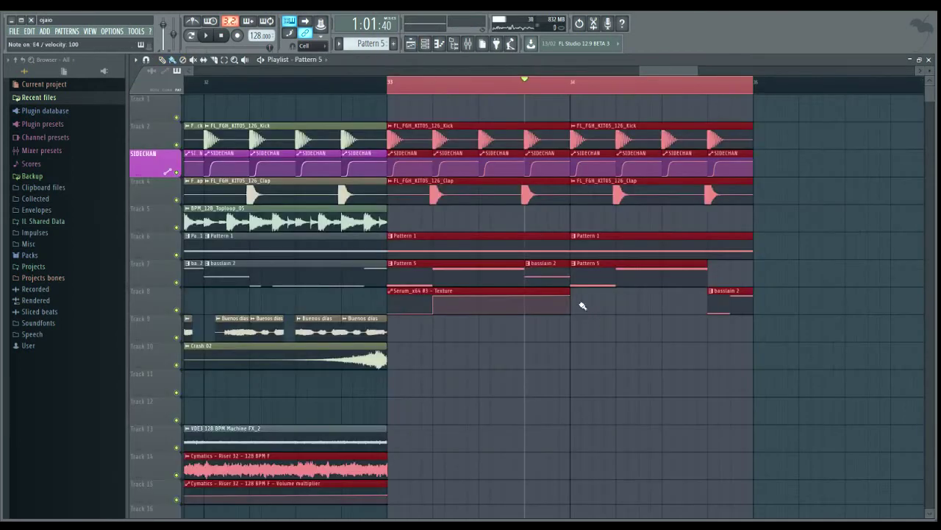
mouse_move(616, 283)
left_mouse_down()
mouse_move(653, 280)
mouse_move(605, 278)
left_mouse_up()
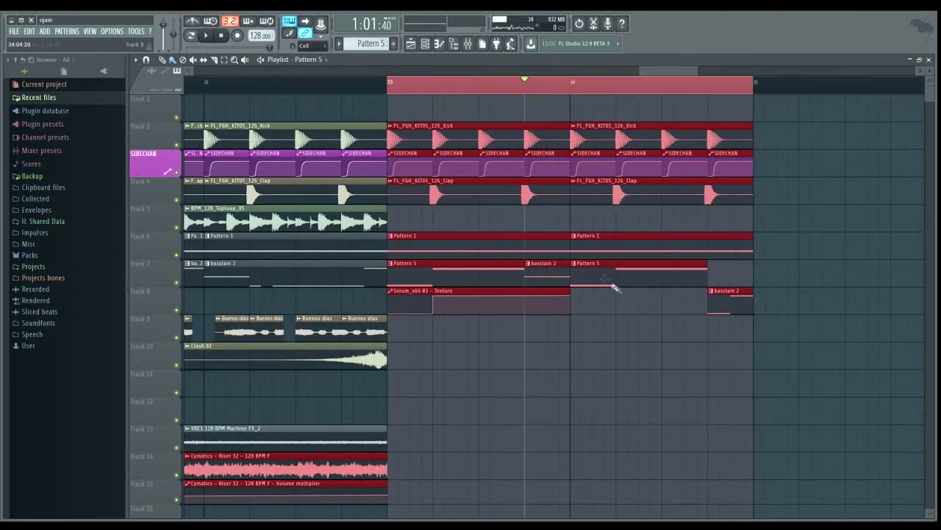
left_click(398, 87)
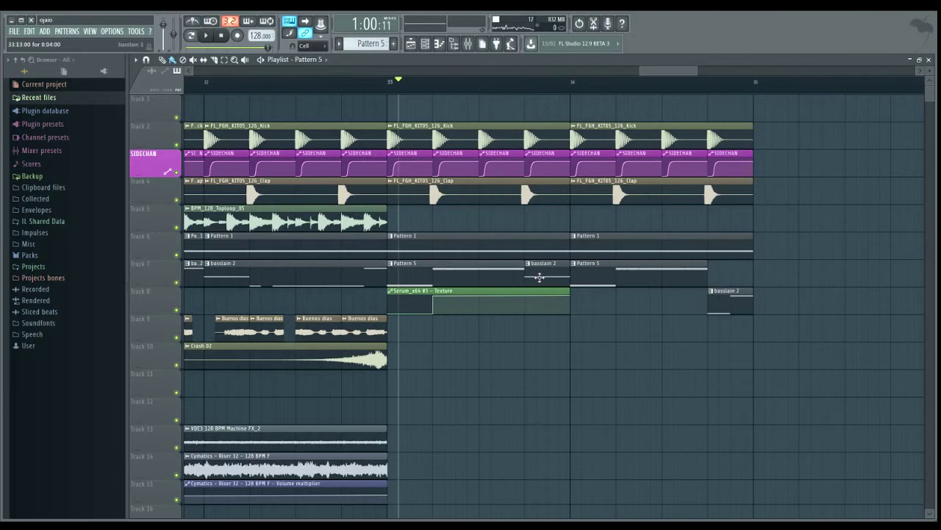
left_click(389, 80)
key("space")
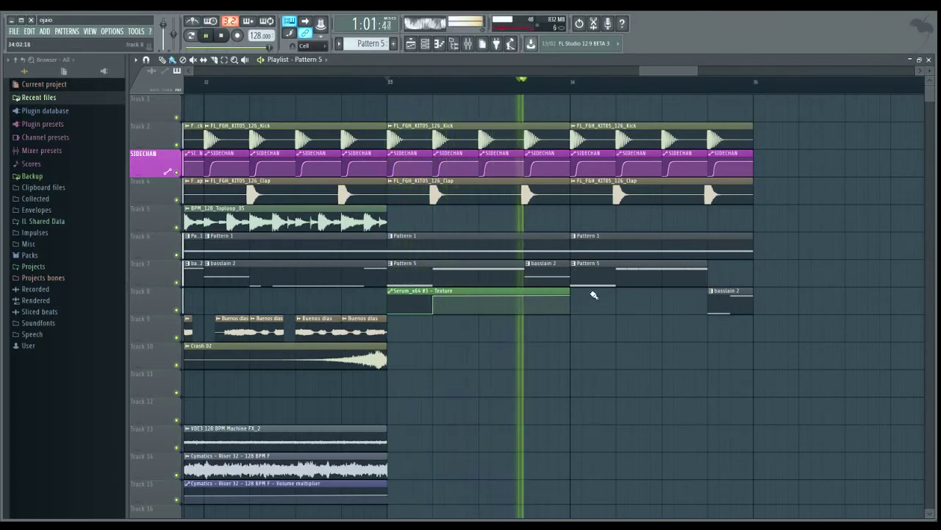
key("space")
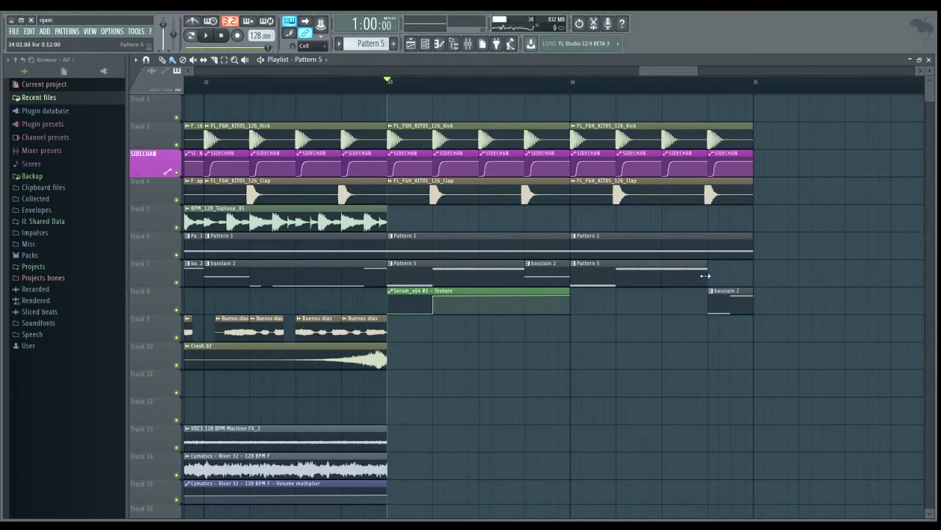
Slip bar 34's Pattern 5 clip on Track 7 to its new E4 note for beat one, and place its sustained part on beats two and three.
left_click_drag(704, 275, 808, 270)
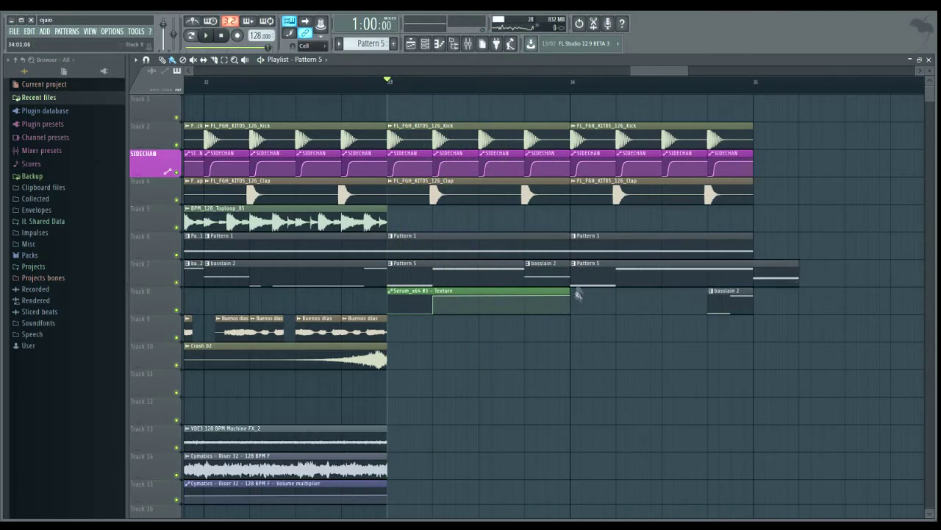
mouse_move(572, 274)
left_mouse_down()
mouse_move(730, 269)
mouse_move(587, 272)
left_mouse_up()
left_click(630, 286)
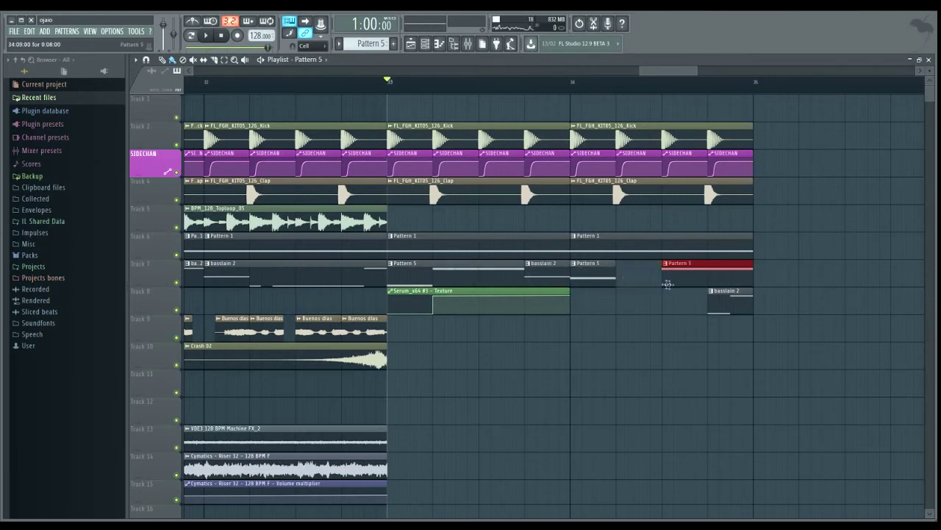
left_click_drag(696, 284, 650, 286)
Audition the rearranged bassline from bar 33 and from the start of bar 34.
key("space")
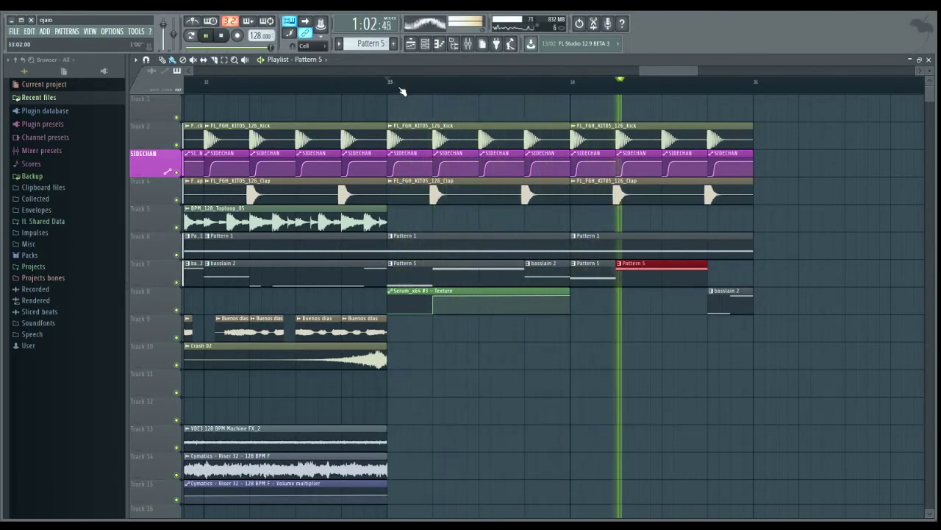
key("space")
left_click(578, 83)
key("space")
key("space")
key("space")
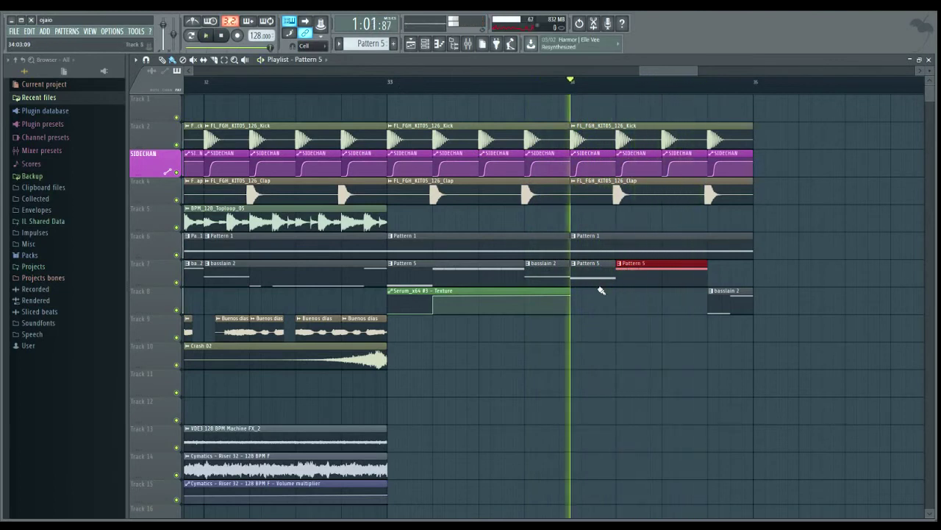
left_click(392, 85)
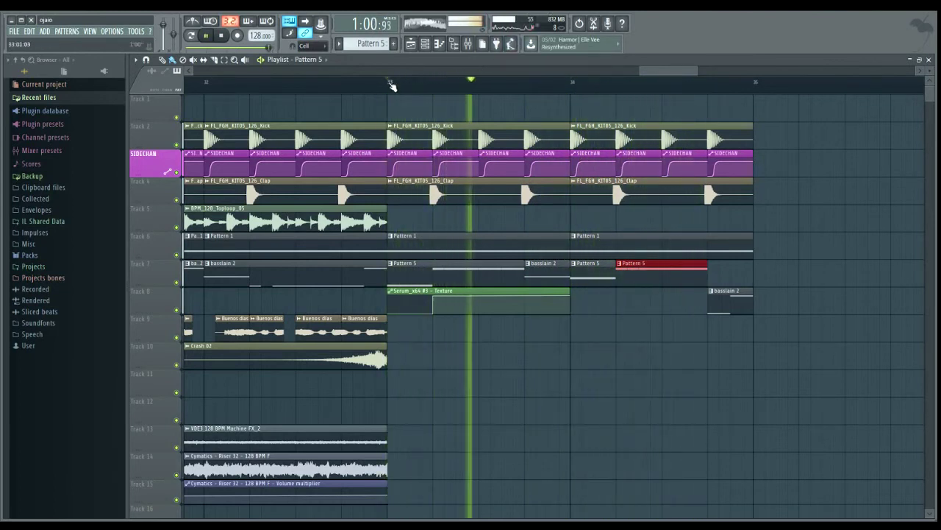
key("space")
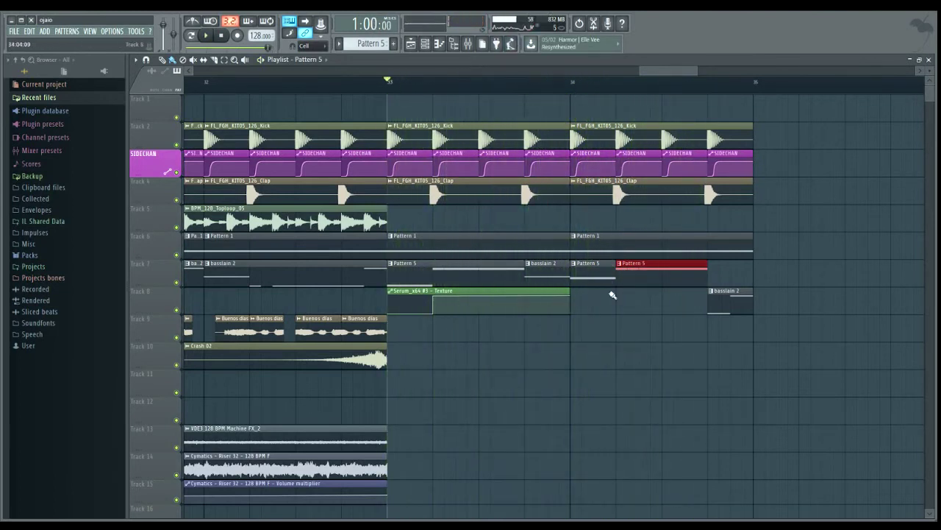
key("space")
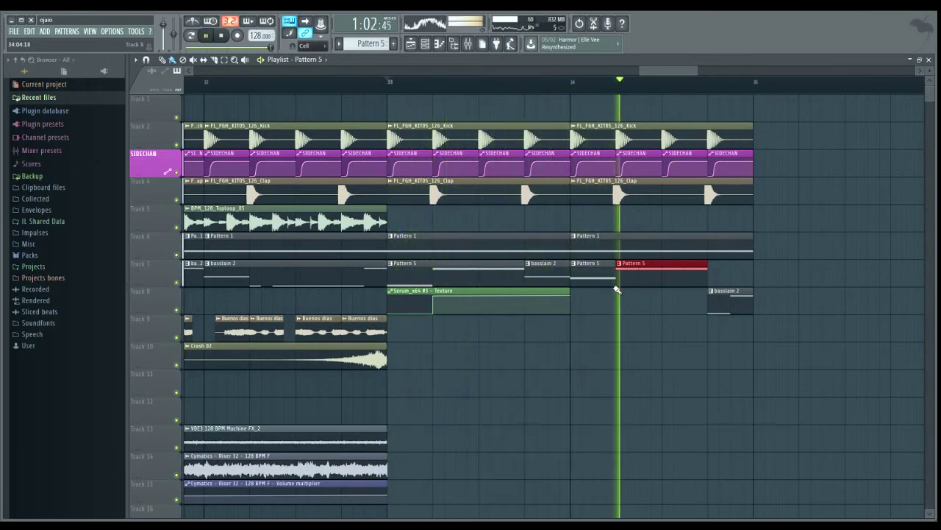
key("space")
Add a BPM_128_Toploop_05 clip on Track 5 at bar 33, spanning bars 33 and 34, and play the section.
left_click(351, 223)
key("space")
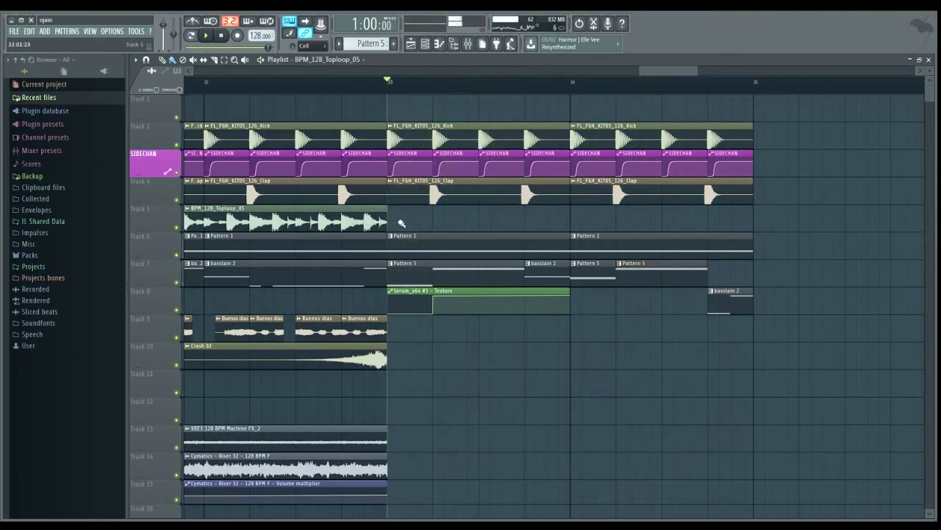
left_click(397, 222)
key("space")
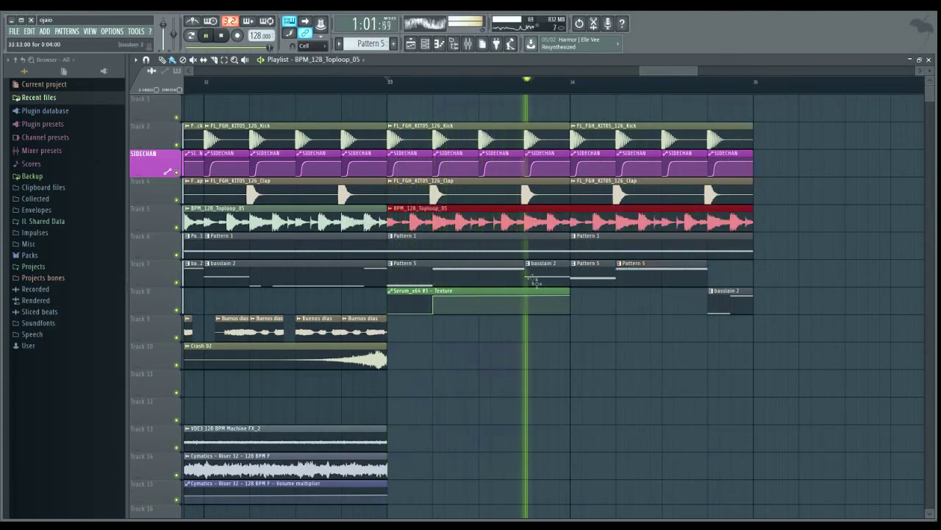
key("space")
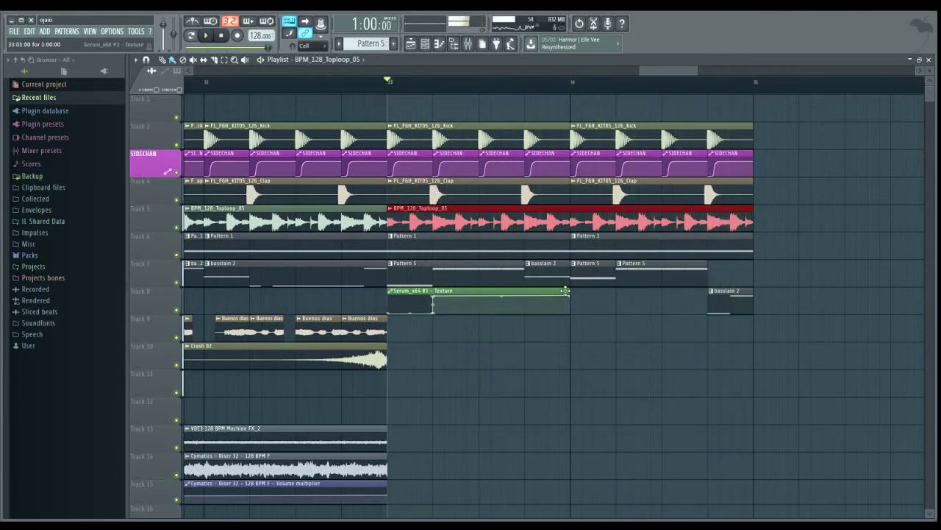
left_click(438, 262)
left_click(763, 277)
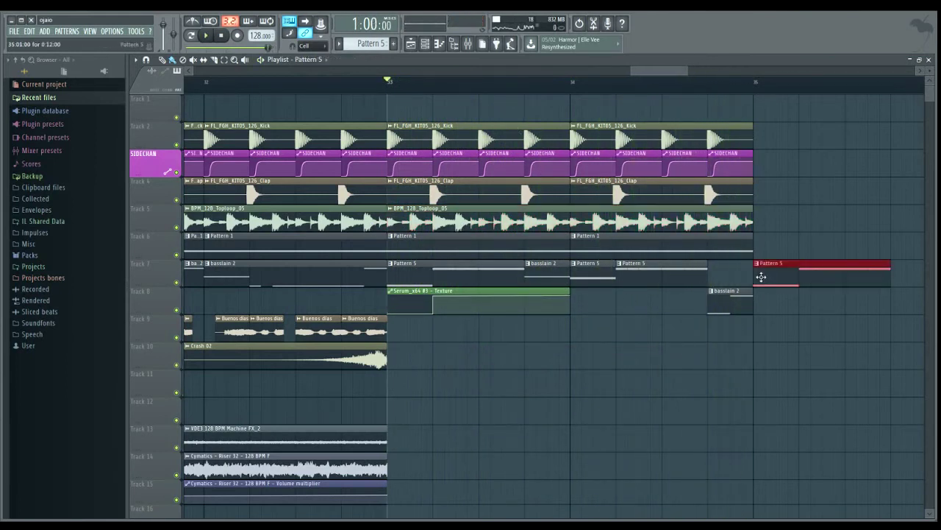
key("space")
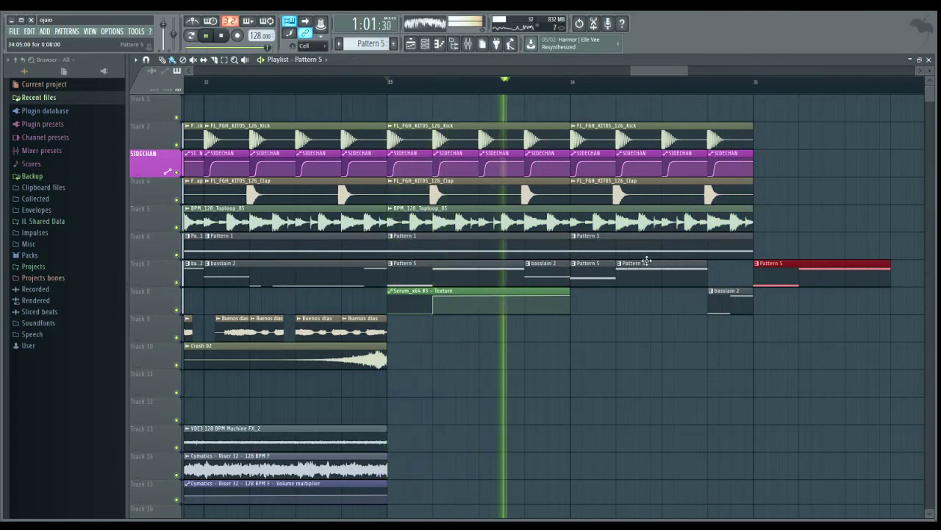
key("space")
right_click(805, 278)
Duplicate all clips of bars 33–34 on Tracks 2 to 8 into bars 35–36 and audition the extended section.
left_click_drag(838, 366, 392, 102)
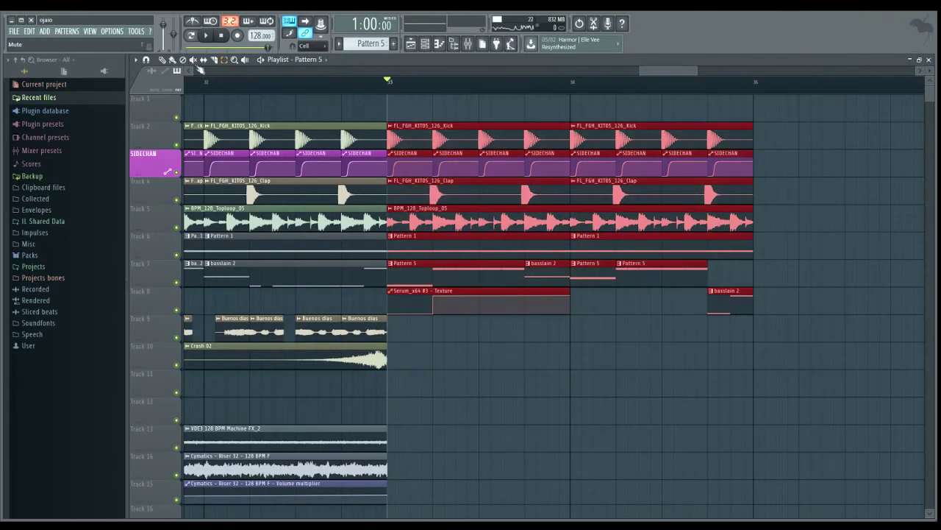
left_click_drag(669, 73, 691, 76)
key("ctrl+v")
left_click_drag(589, 125, 386, 140)
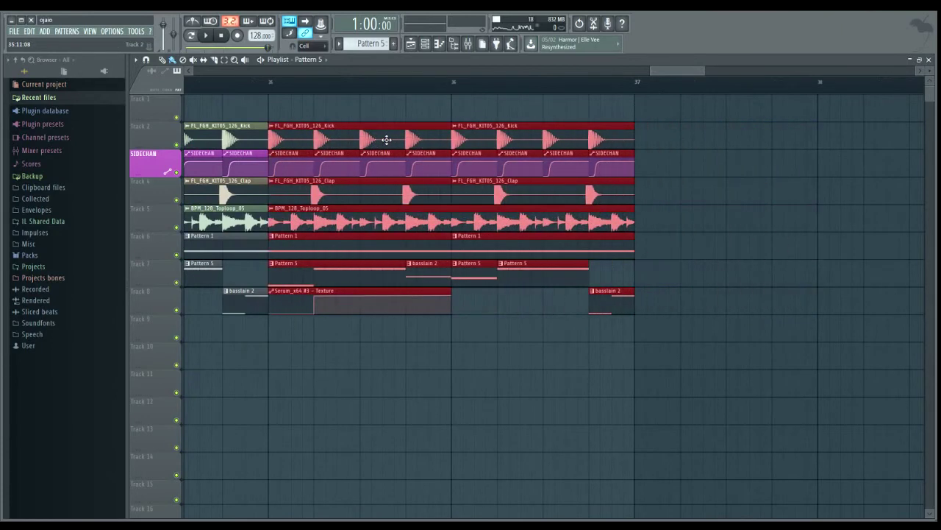
left_click_drag(662, 72, 642, 73)
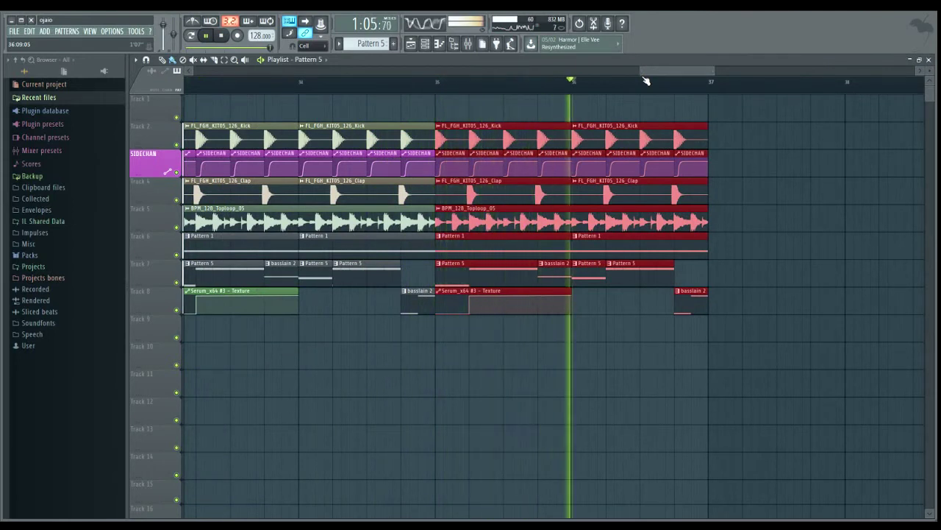
key("space")
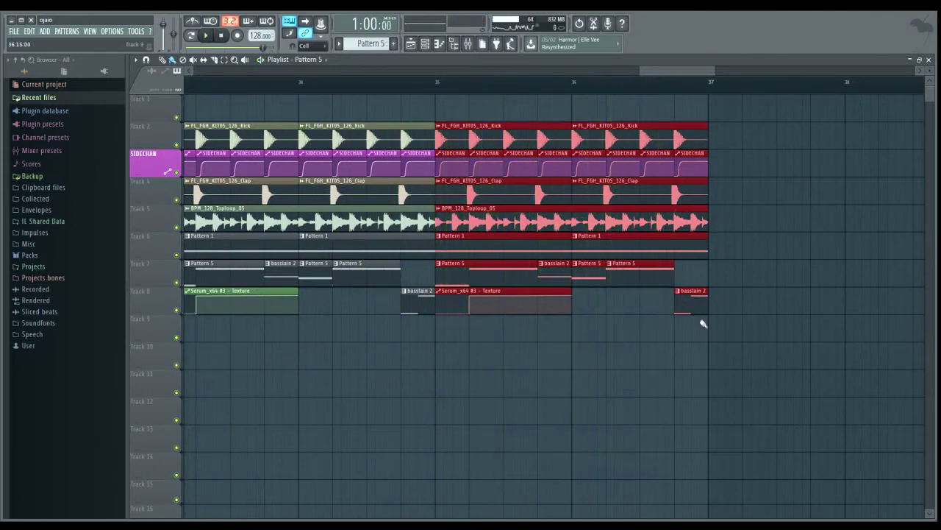
Play the drop and add a VDE3 128 BPM Machine FX_2 clip on Track 13 at bar 33, spanning bars 33–36.
left_click_drag(640, 72, 425, 92)
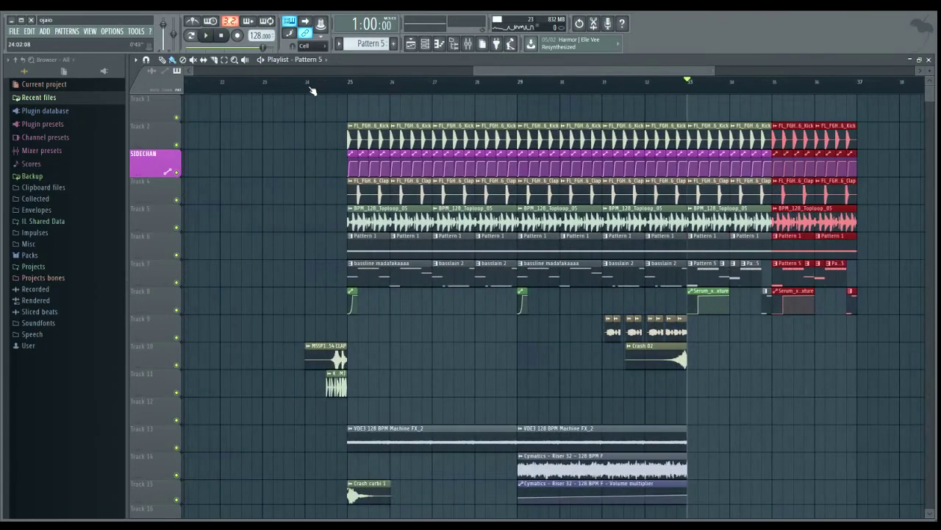
key("space")
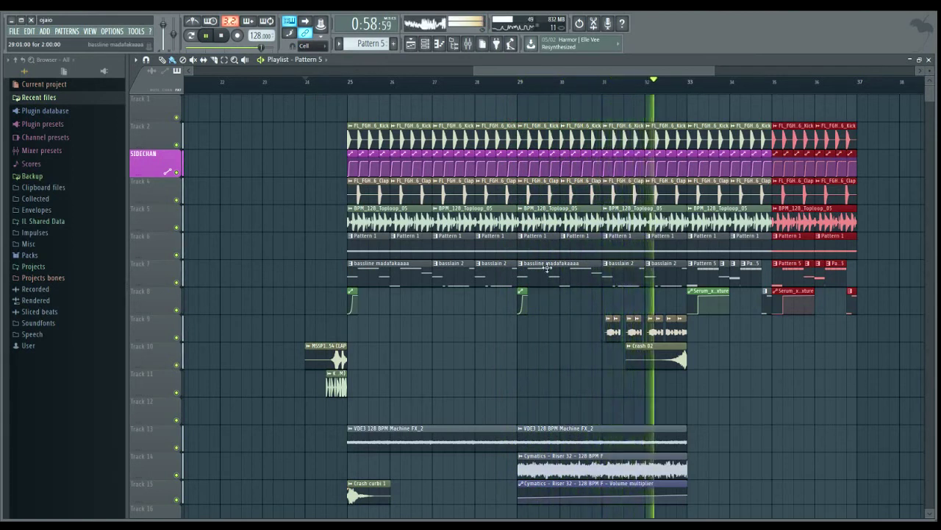
left_click(610, 430)
left_click(699, 449)
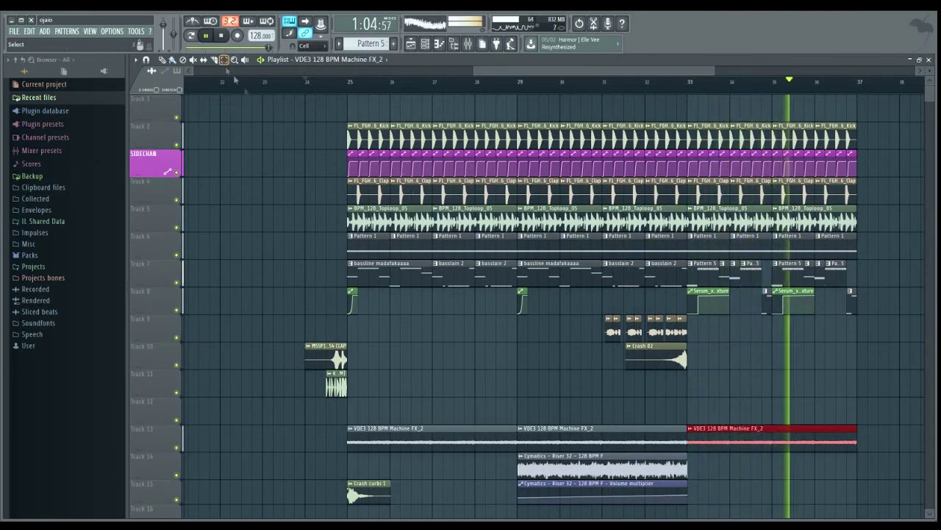
Move the Cymatics Riser 32 clip and its volume automation on Tracks 14 and 15 to start at bar 33, and play the drop.
scroll(551, 299, "down", 3)
left_click_drag(739, 450, 713, 389)
key("space")
key("space")
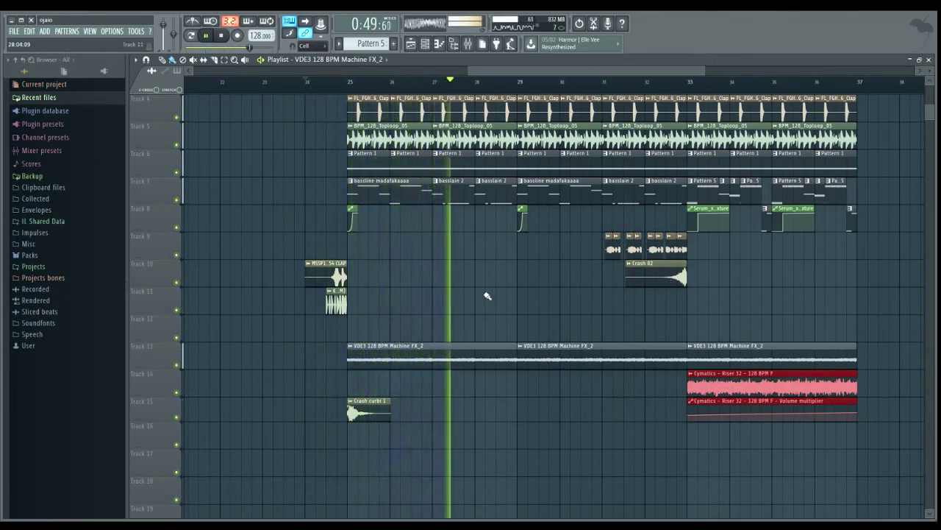
scroll(487, 296, "up", 3)
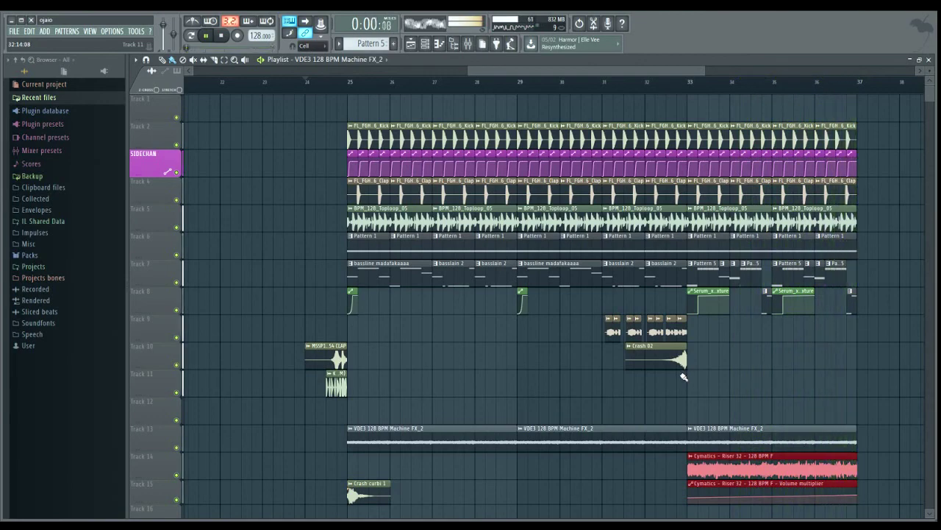
Review the whole arrangement from the intro to the drop and audition the section starting at bar 33.
left_click_drag(475, 80, 195, 76)
left_click_drag(188, 142, 199, 164)
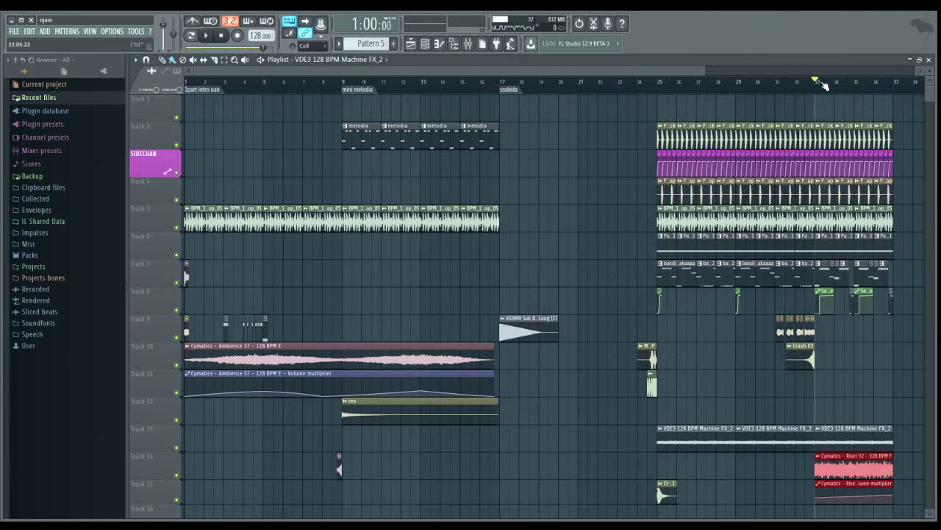
left_click_drag(447, 72, 569, 78)
key("space")
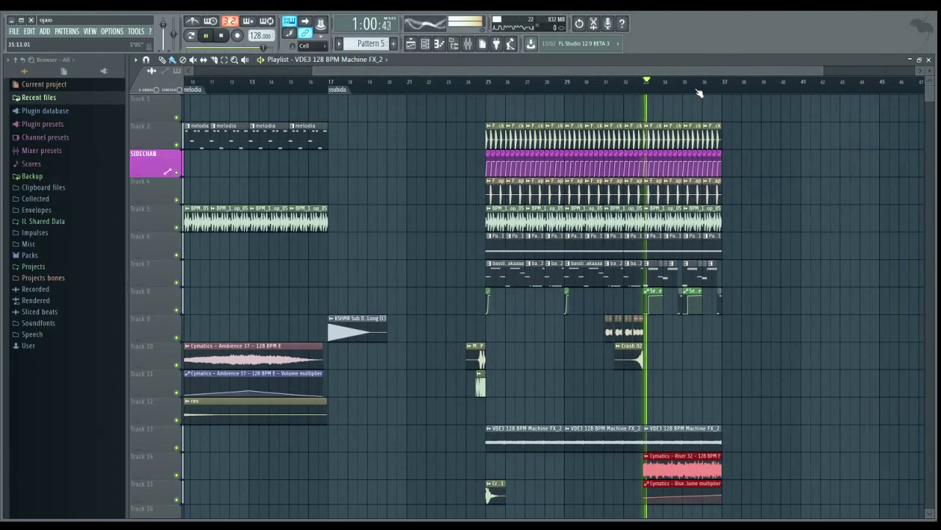
scroll(691, 93, "up", 2)
scroll(691, 92, "up", 2)
scroll(691, 92, "up", 2)
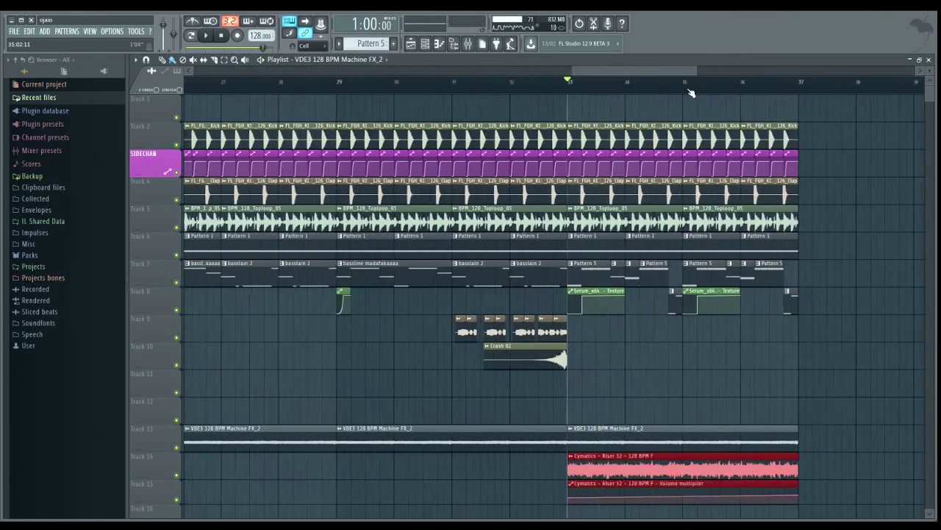
scroll(692, 93, "down", 1)
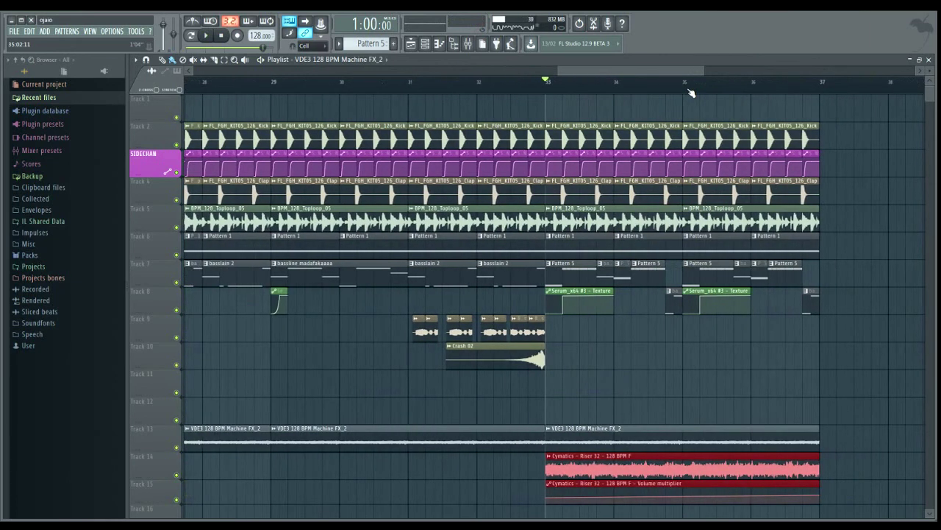